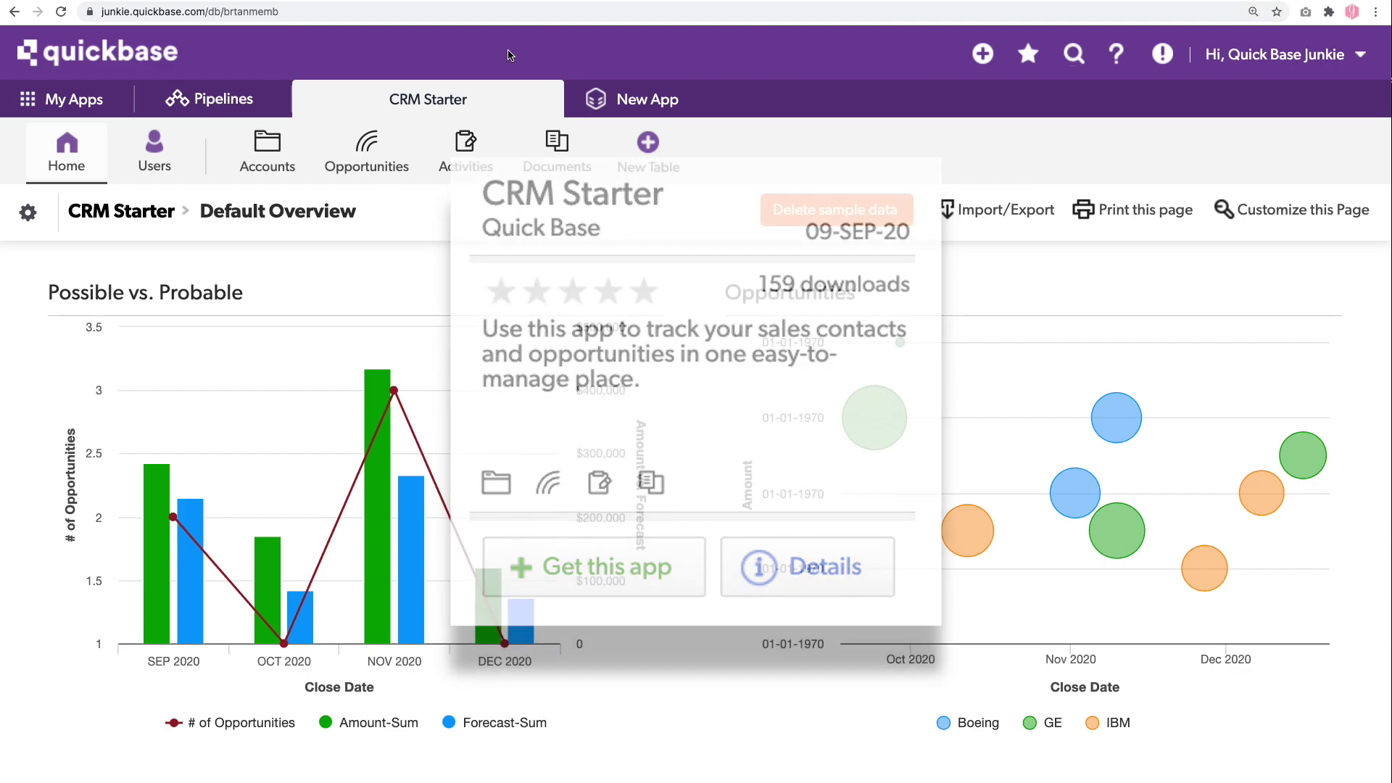
- Create a new table from scratch named Metrics, with single records called Month and the bar chart icon
{"action": "left_click", "coordinate": [382, 151]}
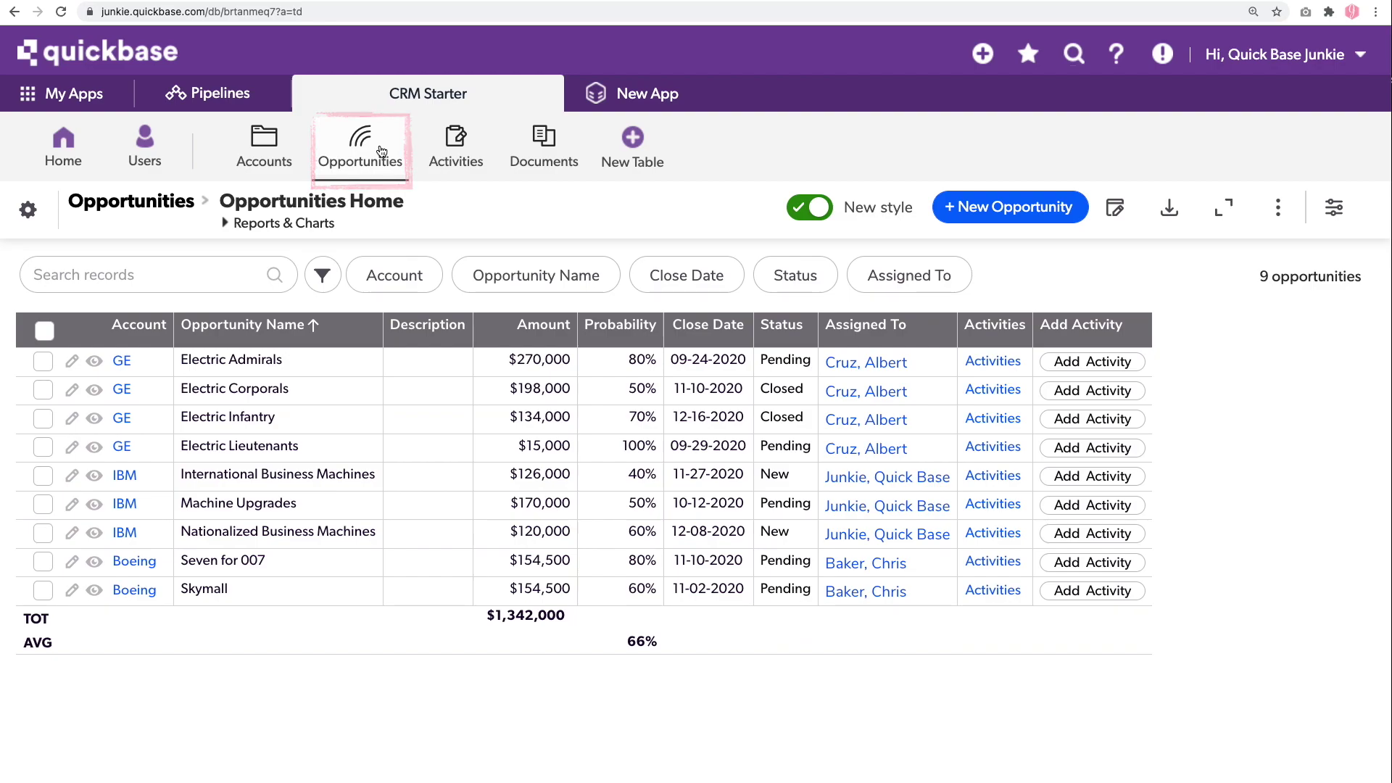
{"action": "left_click", "coordinate": [636, 144]}
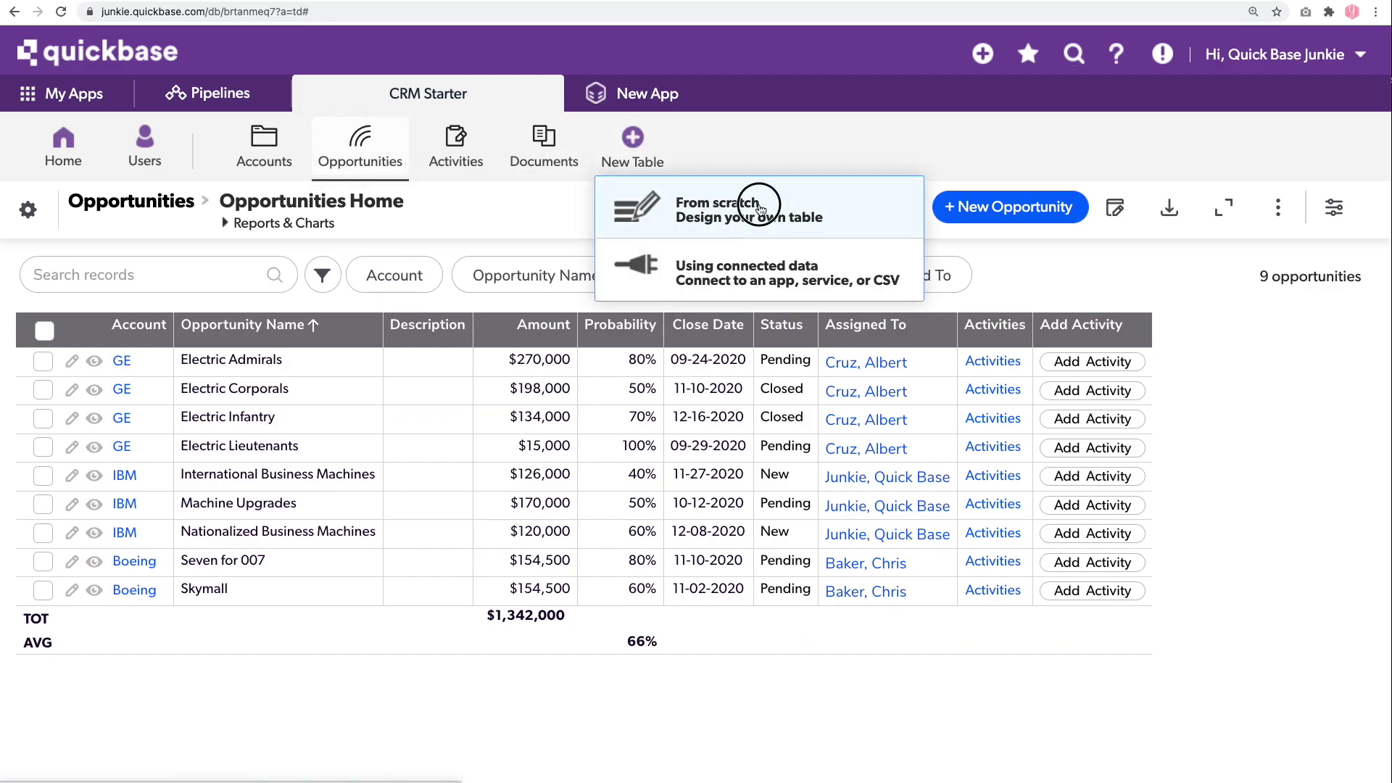
{"action": "left_click", "coordinate": [760, 210]}
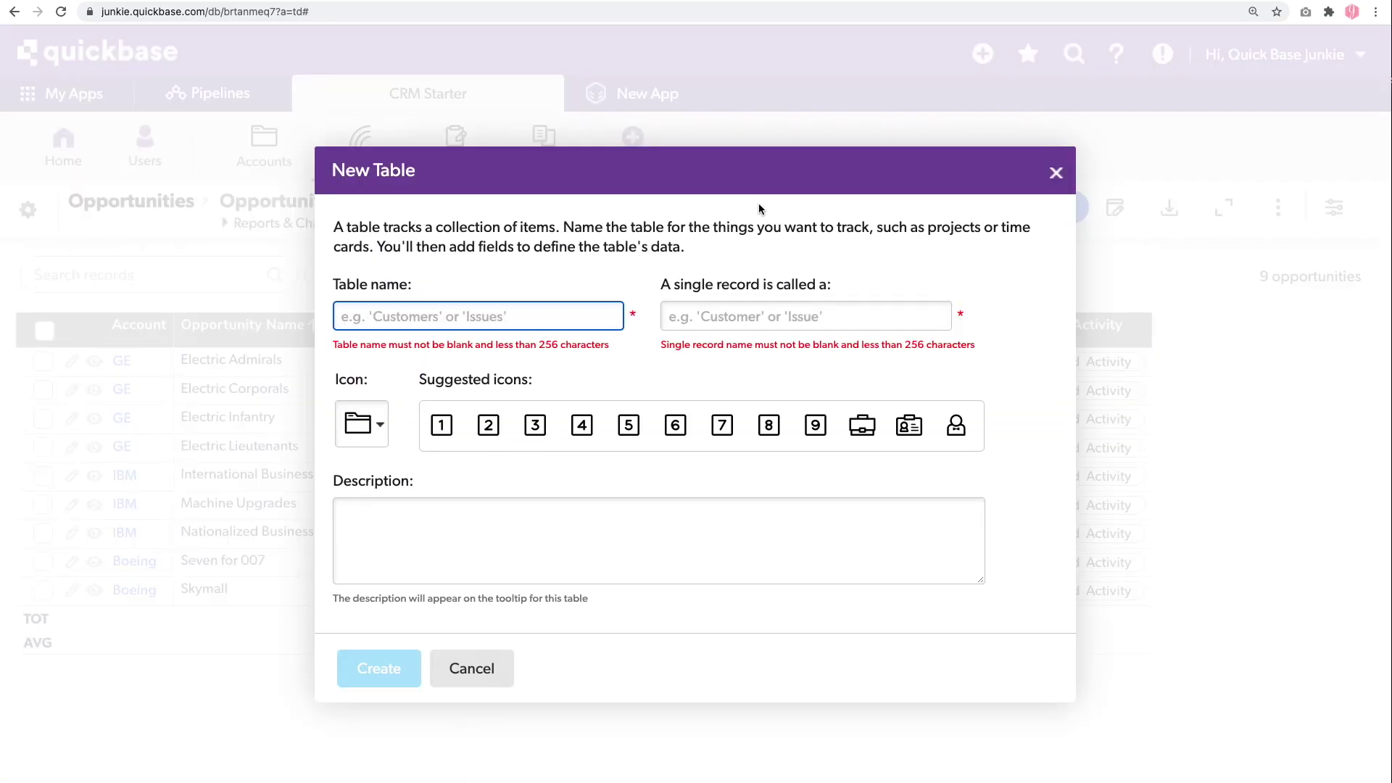
{"action": "type", "text": "Metrics"}
{"action": "left_click", "coordinate": [806, 316]}
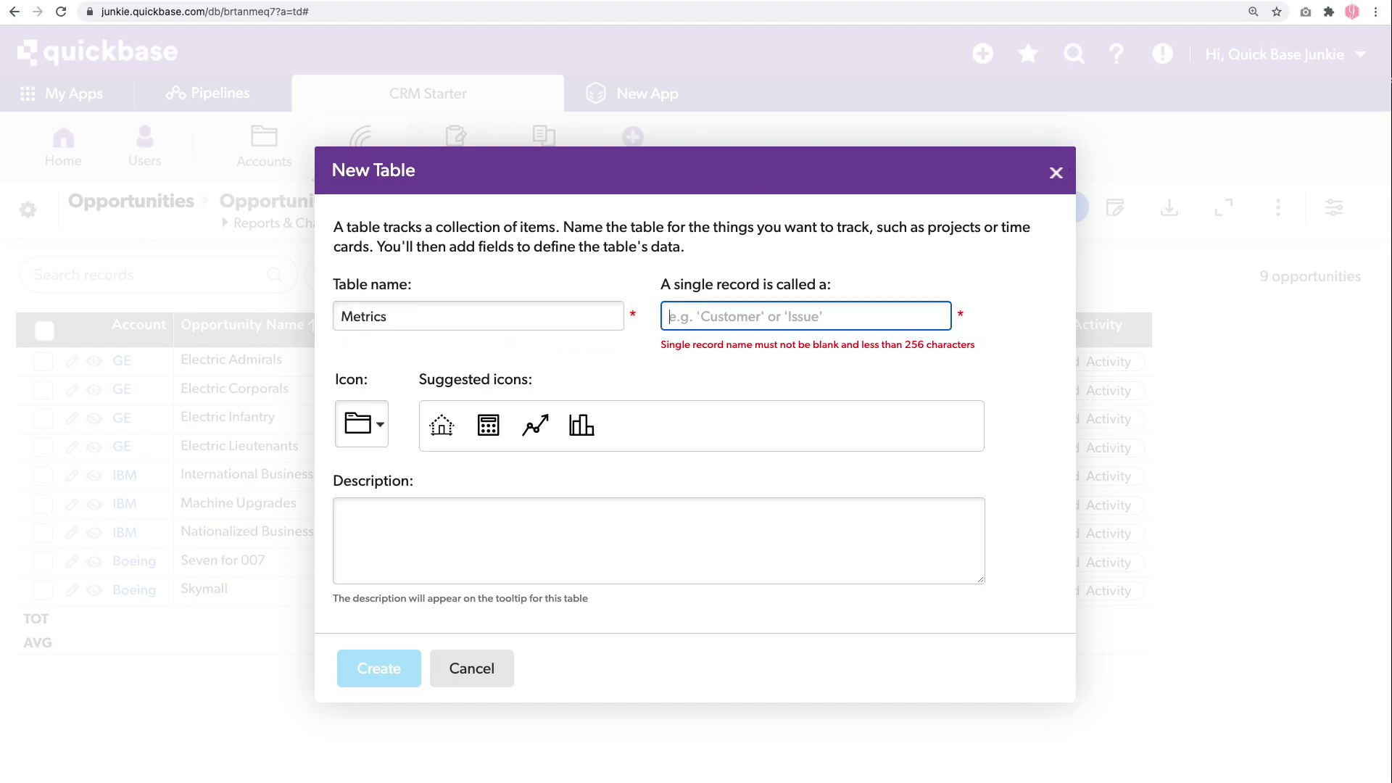
{"action": "type", "text": "Month"}
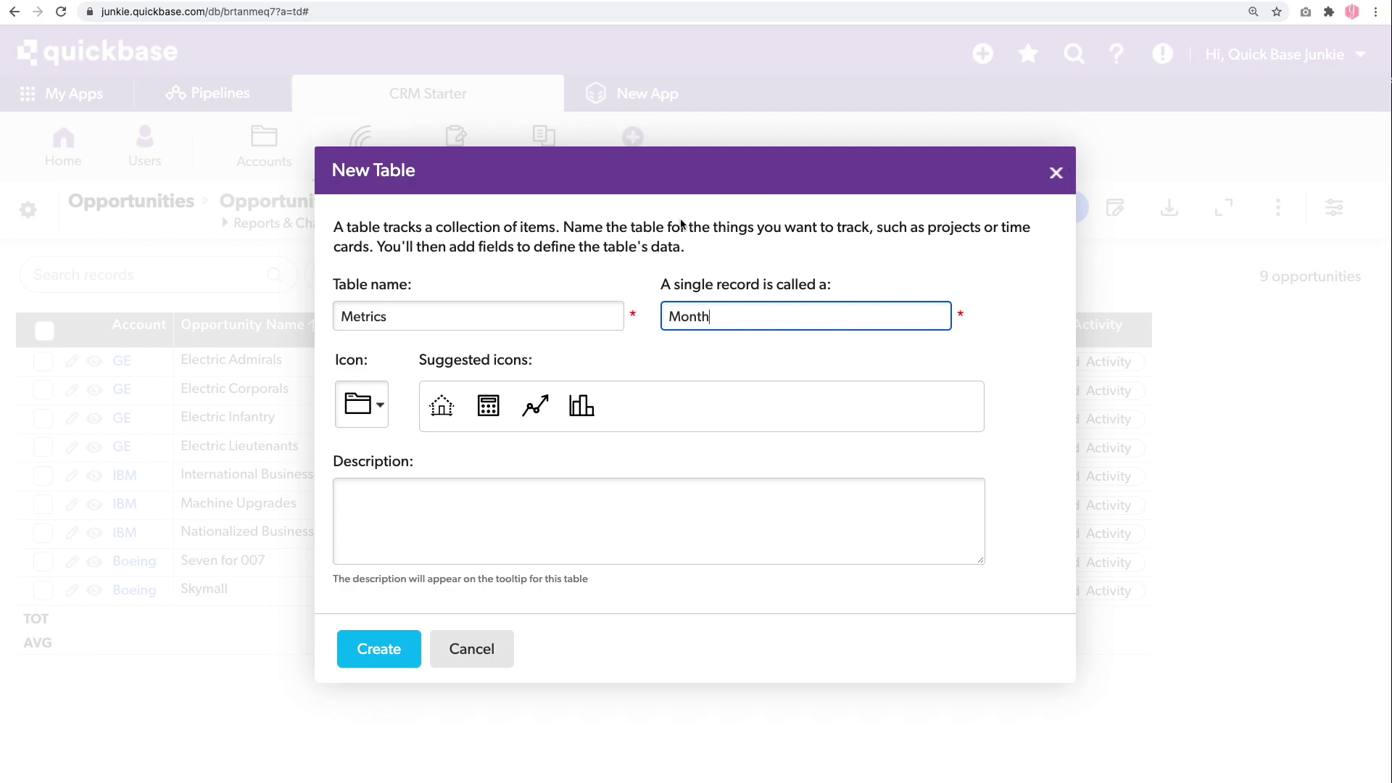
{"action": "left_click", "coordinate": [582, 406]}
{"action": "left_click", "coordinate": [365, 647]}
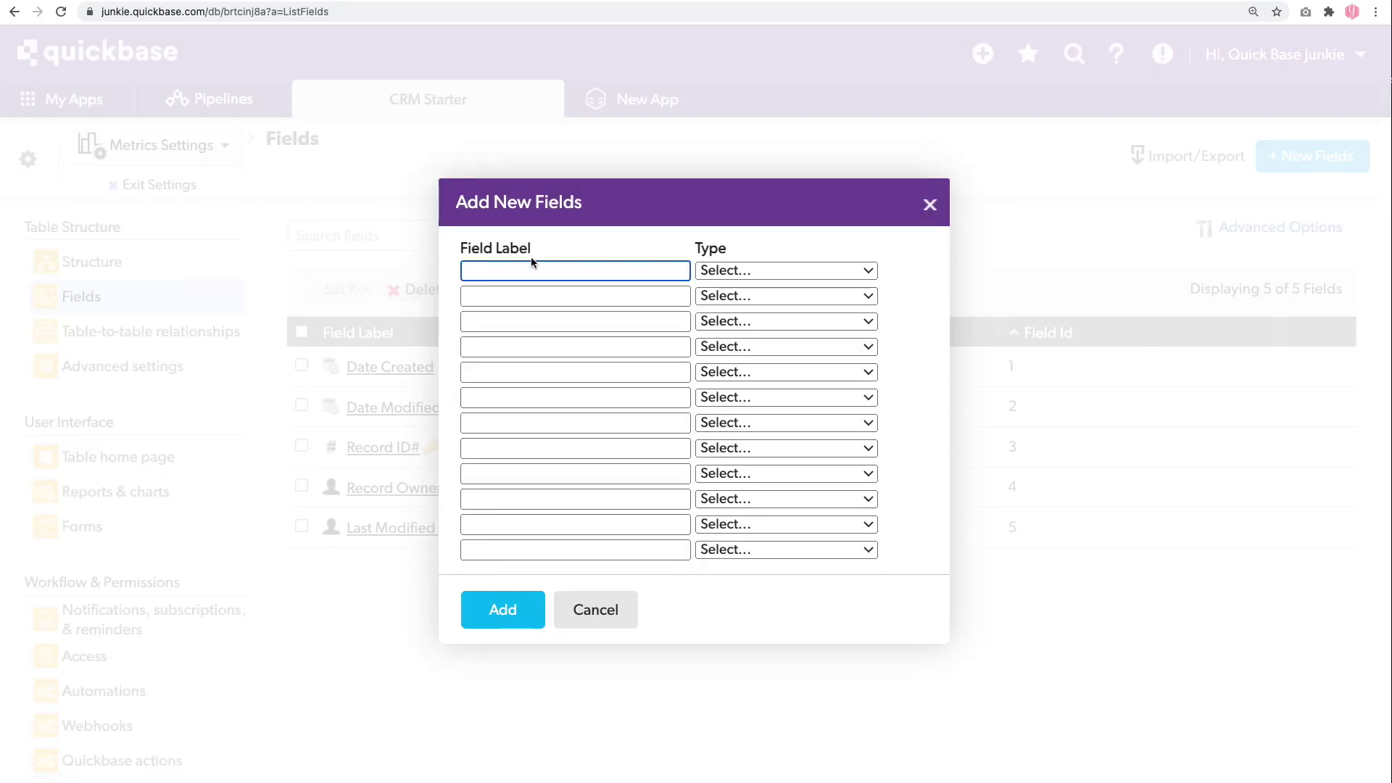
- Define a Date field labelled Month and a Formula - Numeric field labelled # of Opportunities for the Metrics table
{"action": "type", "text": "Month"}
{"action": "key", "text": "Tab"}
{"action": "key", "text": "d"}
{"action": "left_click", "coordinate": [575, 296]}
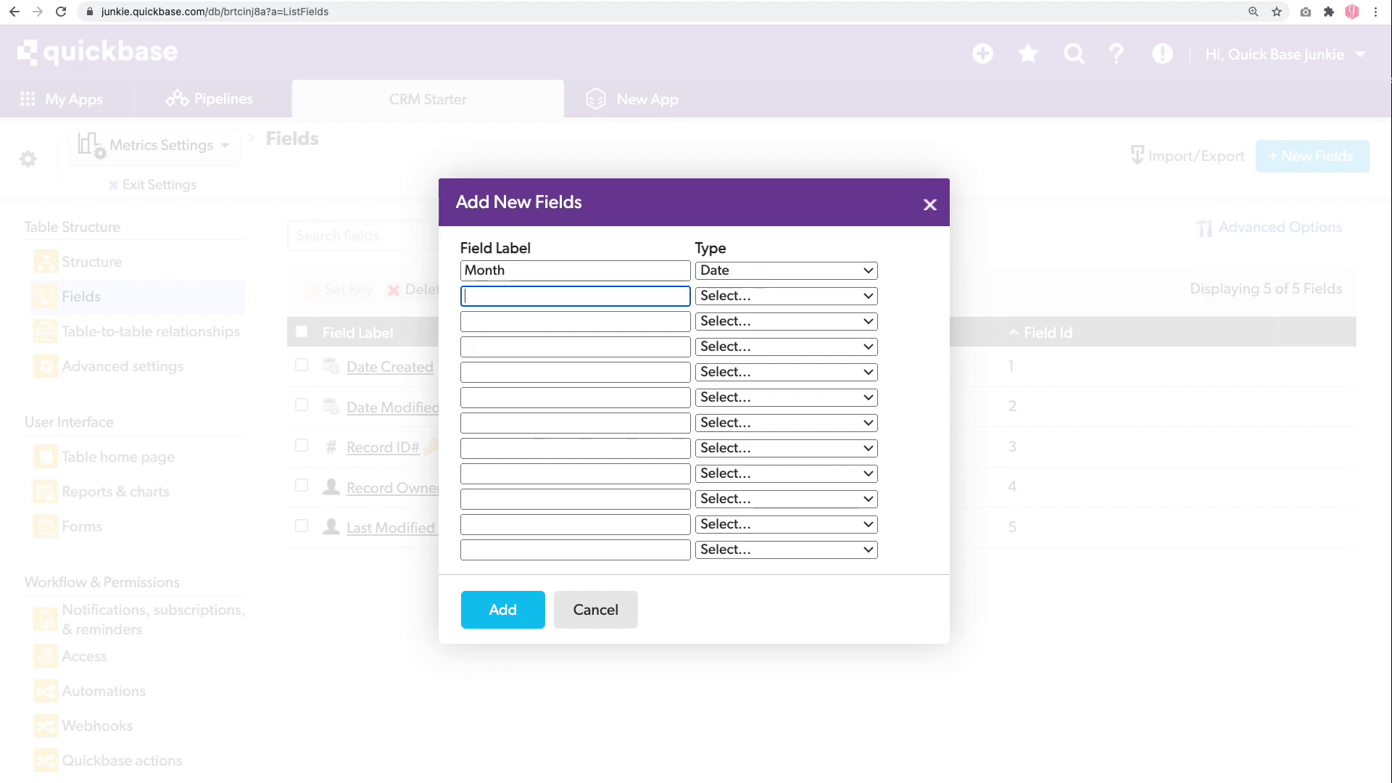
{"action": "type", "text": "# of Opportunities"}
{"action": "left_click", "coordinate": [807, 296]}
{"action": "type", "text": "formula - n"}
{"action": "key", "text": "Return"}
- Define a Formula - Numeric field labelled $ of Opportunities
{"action": "left_click", "coordinate": [491, 319]}
{"action": "type", "text": "$ of Opportunities"}
{"action": "key", "text": "Tab"}
{"action": "type", "text": "formula - n"}
{"action": "key", "text": "Return"}
- Define two Formula - Numeric fields labelled # YTD and $ YTD
{"action": "left_click", "coordinate": [476, 338]}
{"action": "type", "text": "# YTD"}
{"action": "key", "text": "Tab"}
{"action": "type", "text": "formula - n"}
{"action": "key", "text": "Return"}
{"action": "key", "text": "Tab"}
{"action": "type", "text": "$ YTD\tformula - n"}
{"action": "key", "text": "Return"}
- Define Largest Opportunity and New Accounts as Formula - Multi-select Text fields and add all the defined fields to the table
{"action": "left_click", "coordinate": [556, 397]}
{"action": "type", "text": "Largest Opportunity"}
{"action": "left_click", "coordinate": [556, 422]}
{"action": "type", "text": "New Accounts"}
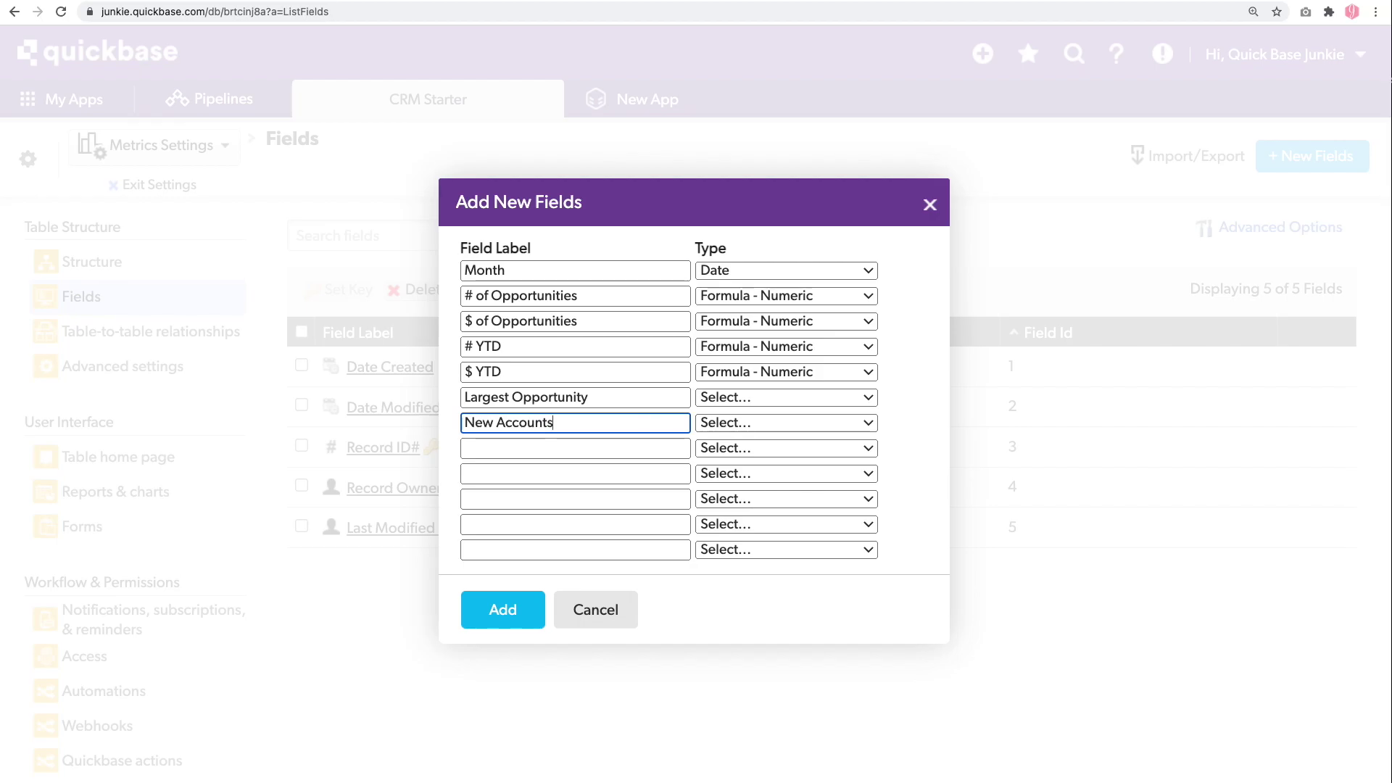
{"action": "left_click", "coordinate": [834, 398]}
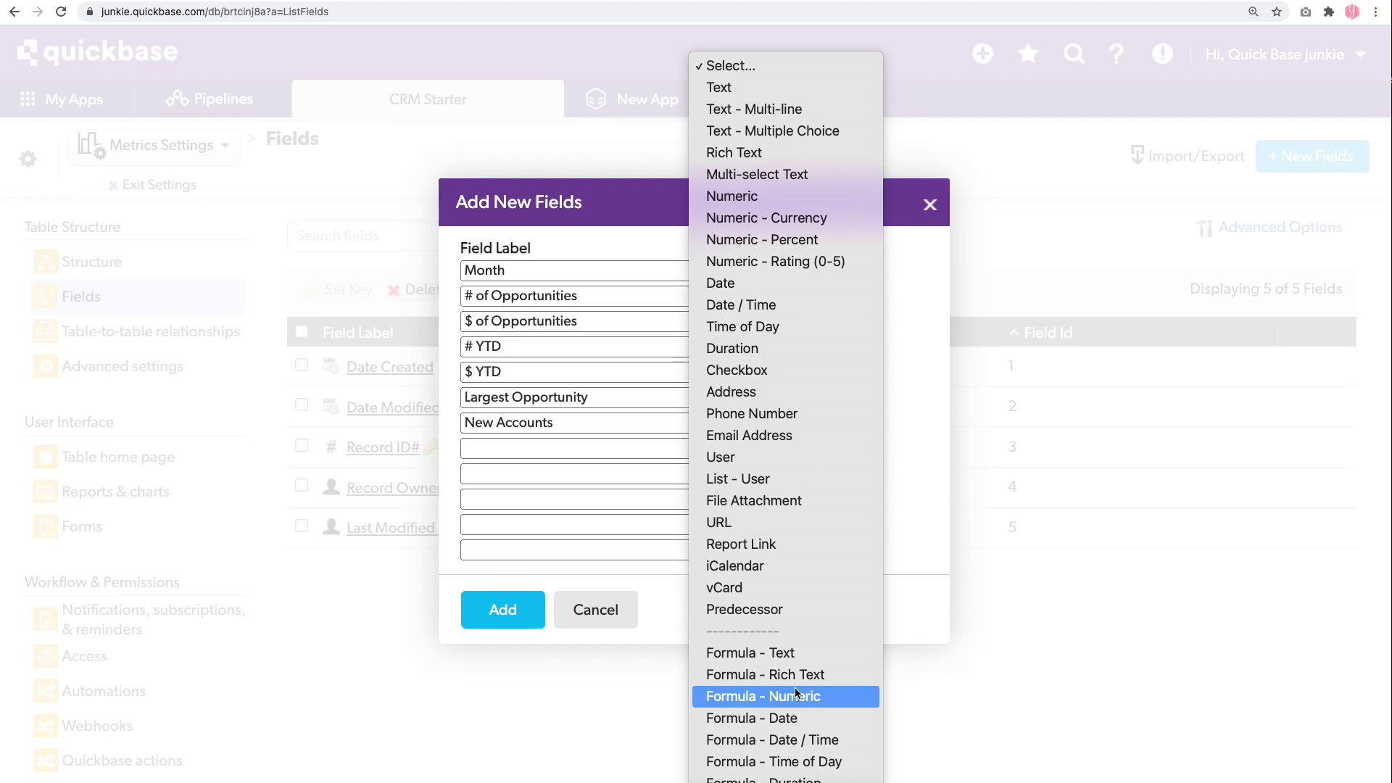
{"action": "left_click", "coordinate": [791, 768]}
{"action": "left_click", "coordinate": [833, 423]}
{"action": "left_click", "coordinate": [791, 765]}
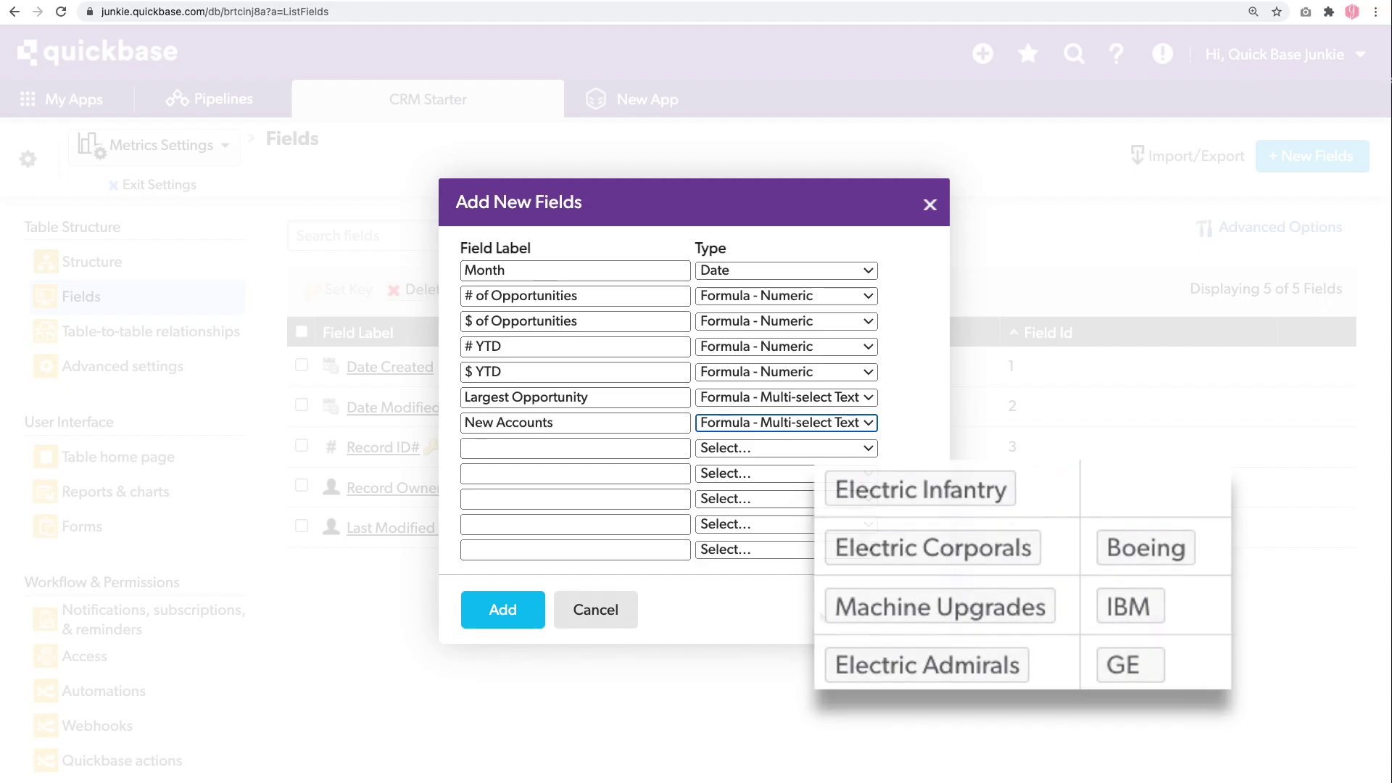
{"action": "left_click", "coordinate": [523, 613]}
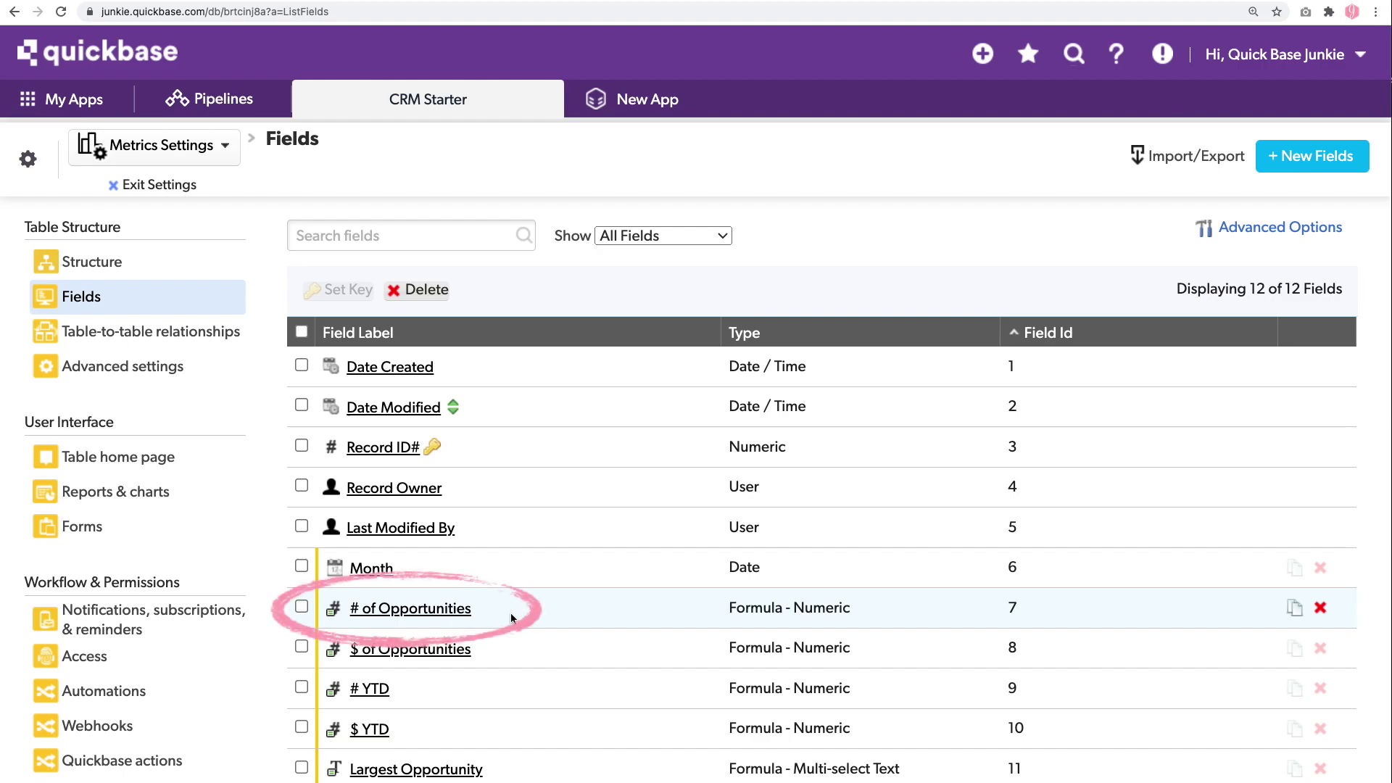
- Leave the Metrics settings and look up the Close Date field's ID in the Opportunities table's field list
{"action": "left_click", "coordinate": [175, 187]}
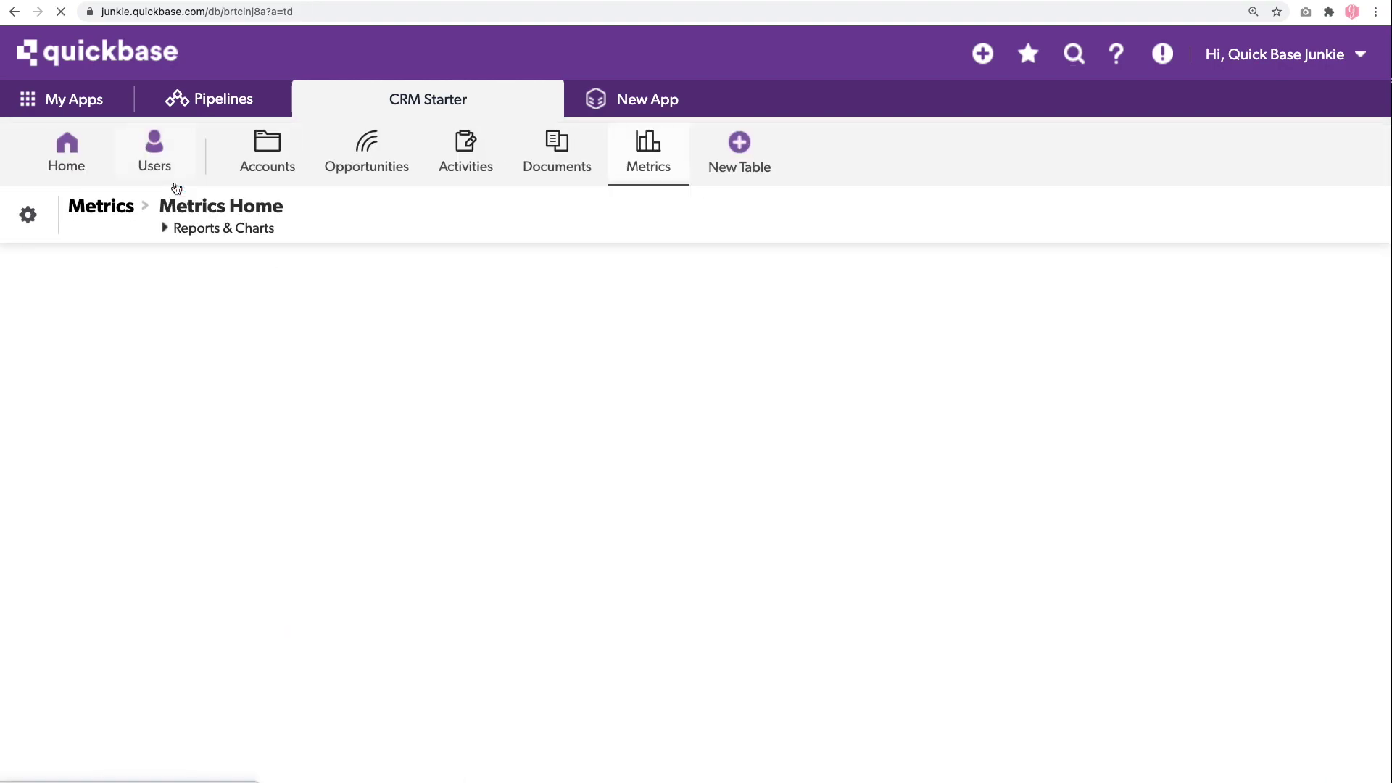
{"action": "left_click", "coordinate": [379, 125]}
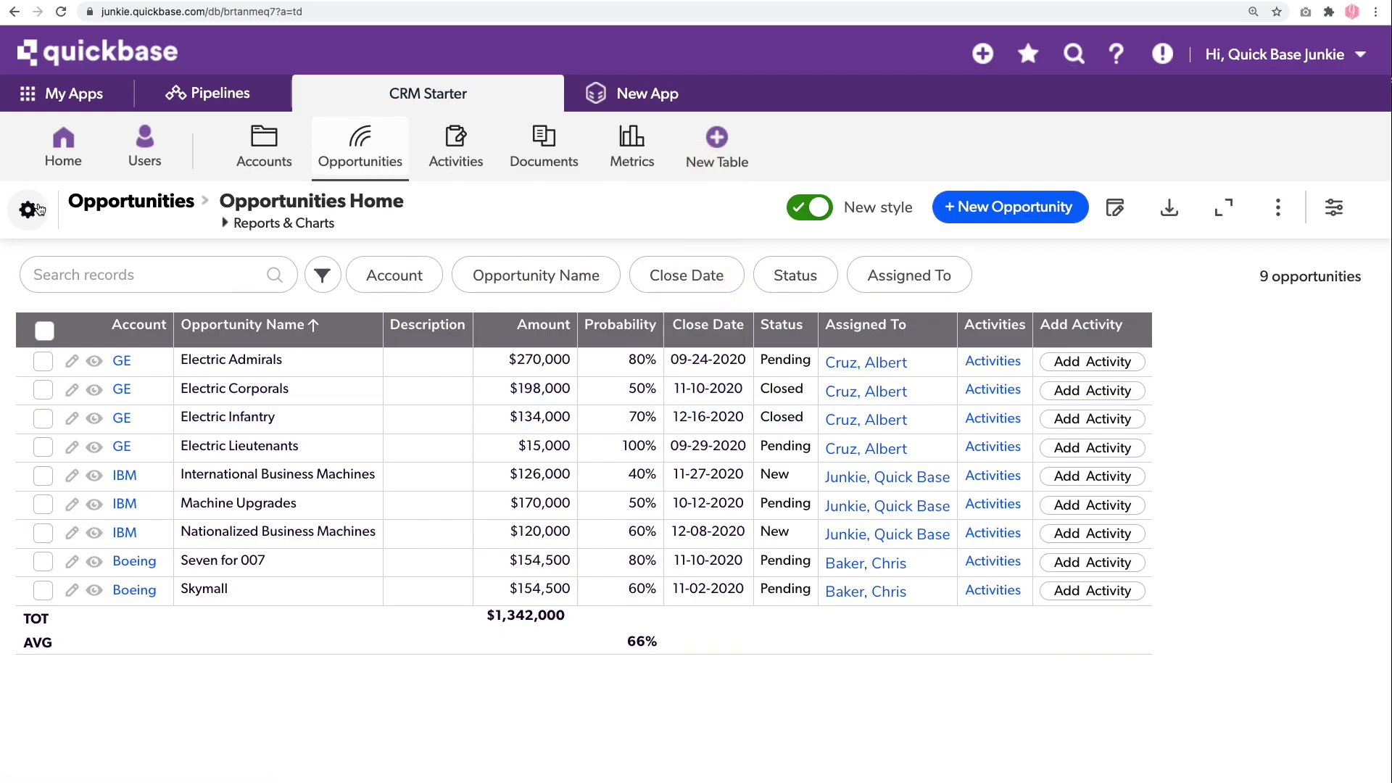
{"action": "left_click", "coordinate": [36, 210]}
{"action": "scroll", "coordinate": [629, 438], "scroll_direction": "down", "scroll_amount": 2}
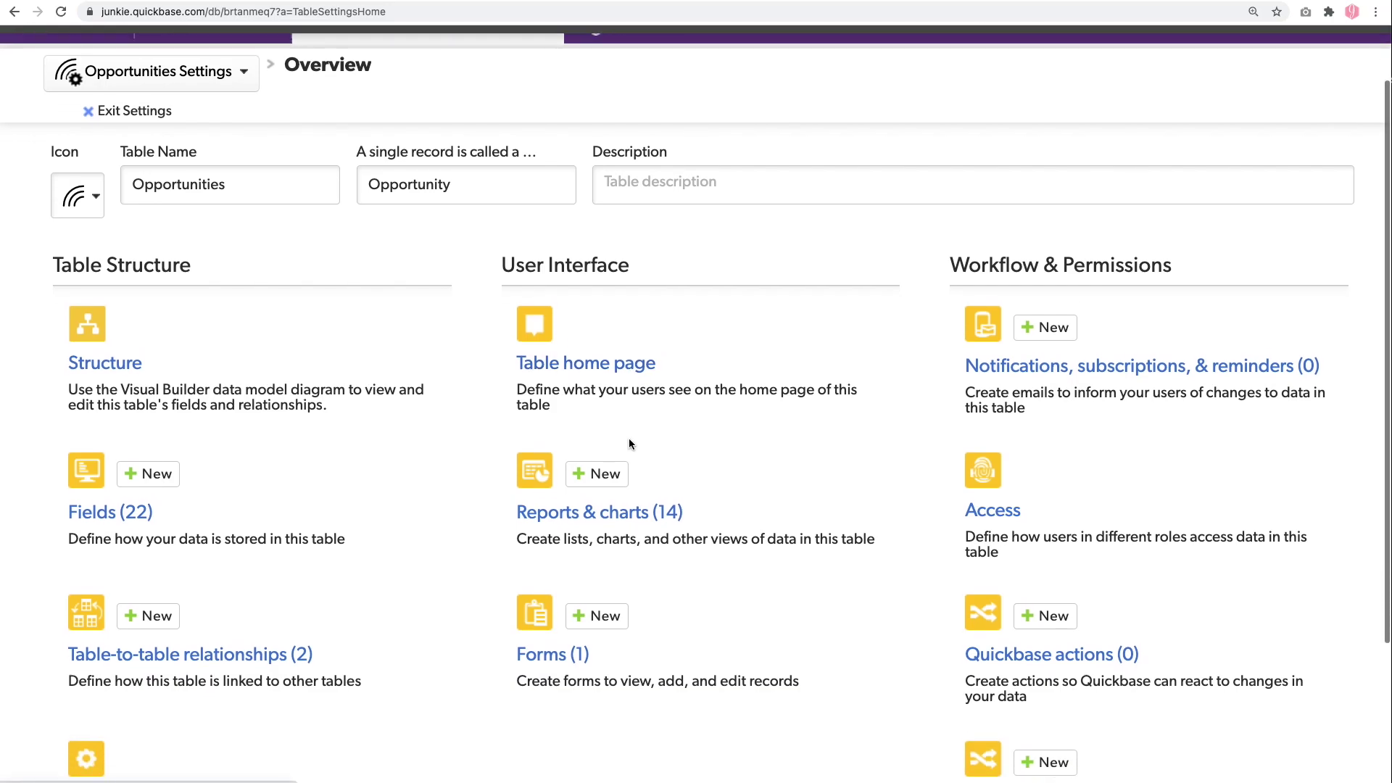
{"action": "left_click", "coordinate": [151, 492]}
{"action": "scroll", "coordinate": [316, 472], "scroll_direction": "down", "scroll_amount": 3}
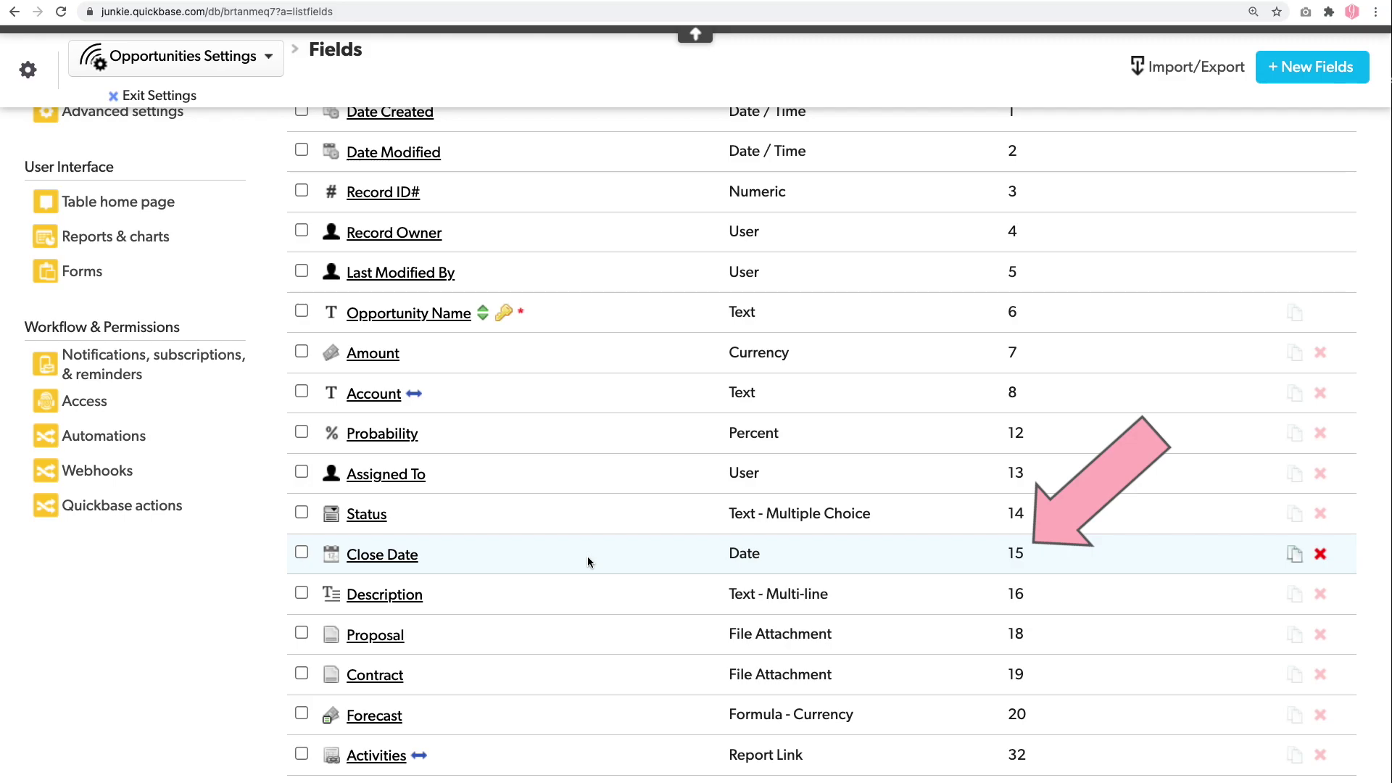
- Highlight the Opportunities table's ID in the page address and its table alias in the advanced settings
{"action": "scroll", "coordinate": [588, 555], "scroll_direction": "up", "scroll_amount": 4}
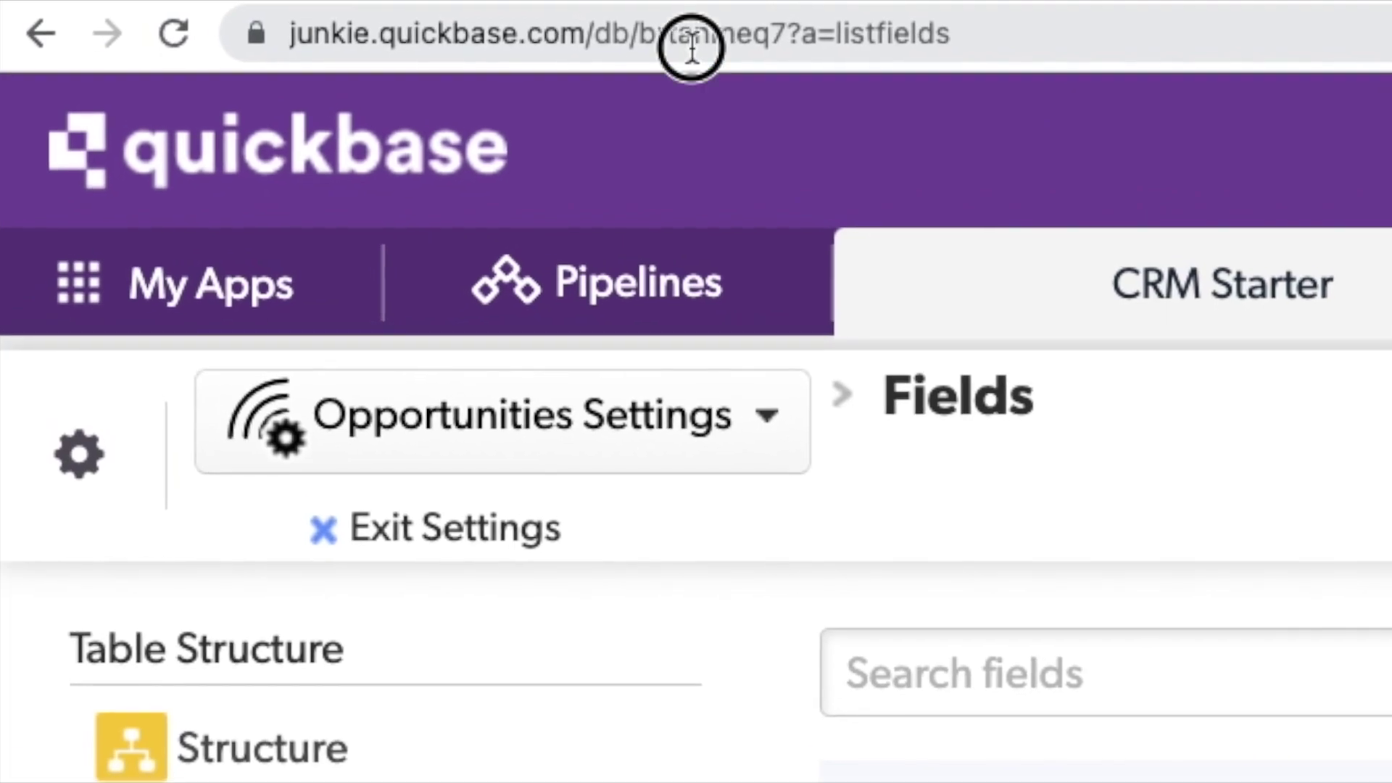
{"action": "double_click", "coordinate": [694, 49]}
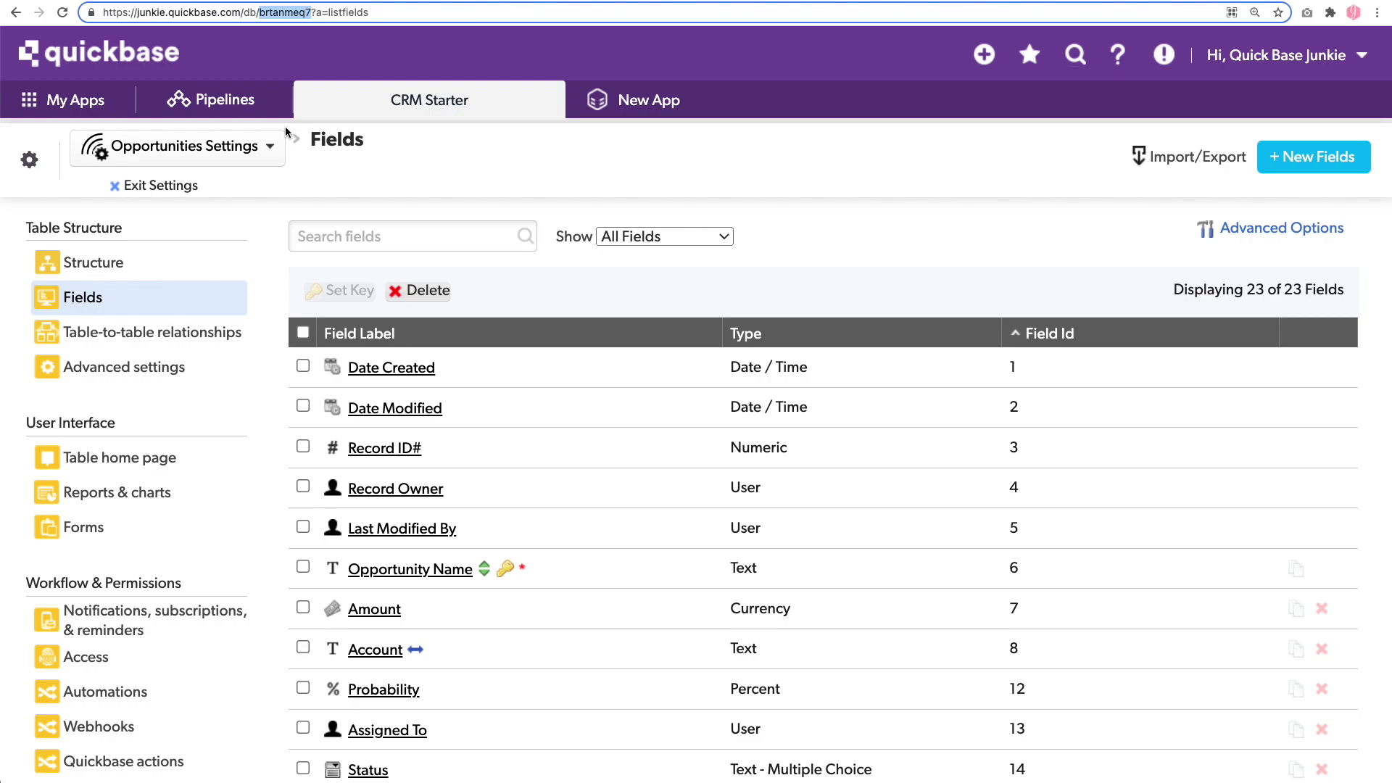
{"action": "left_click", "coordinate": [150, 369]}
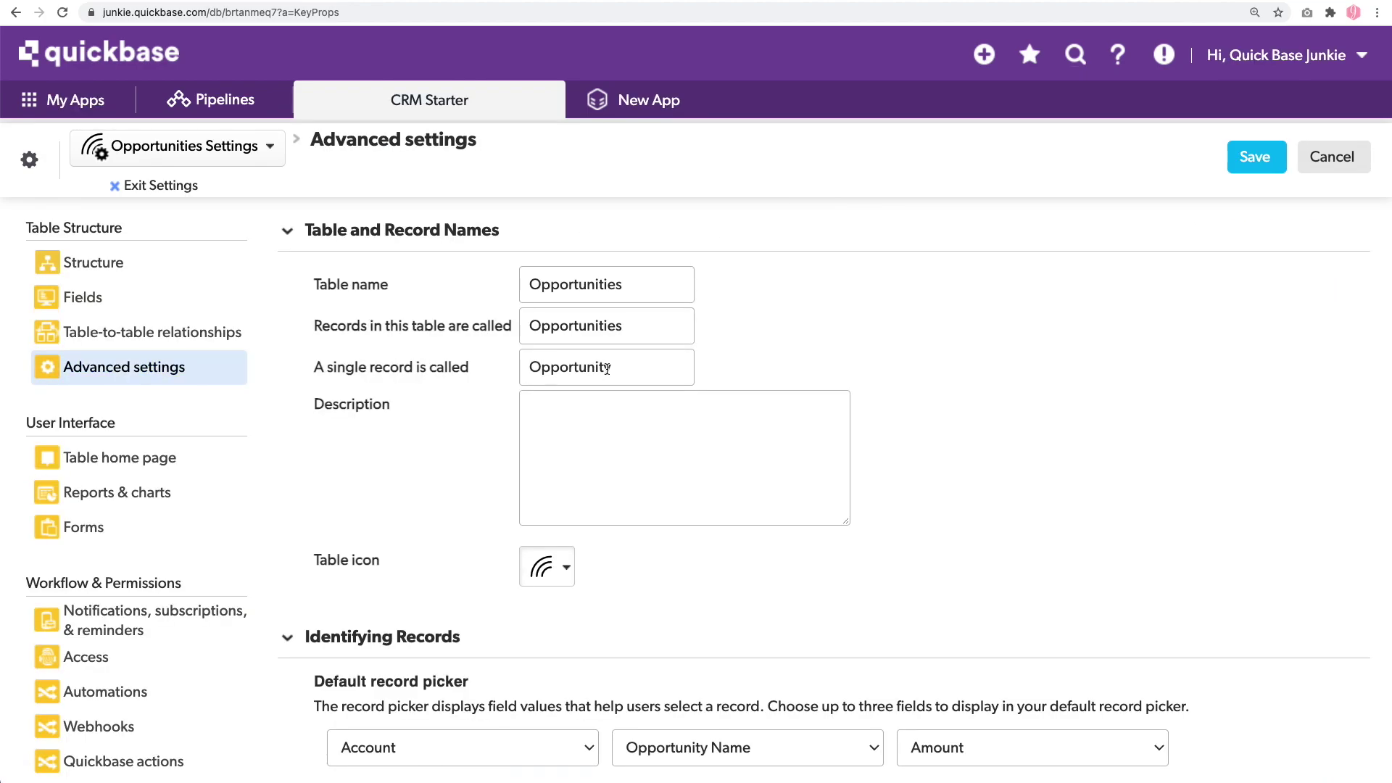
{"action": "scroll", "coordinate": [572, 346], "scroll_direction": "down", "scroll_amount": 9}
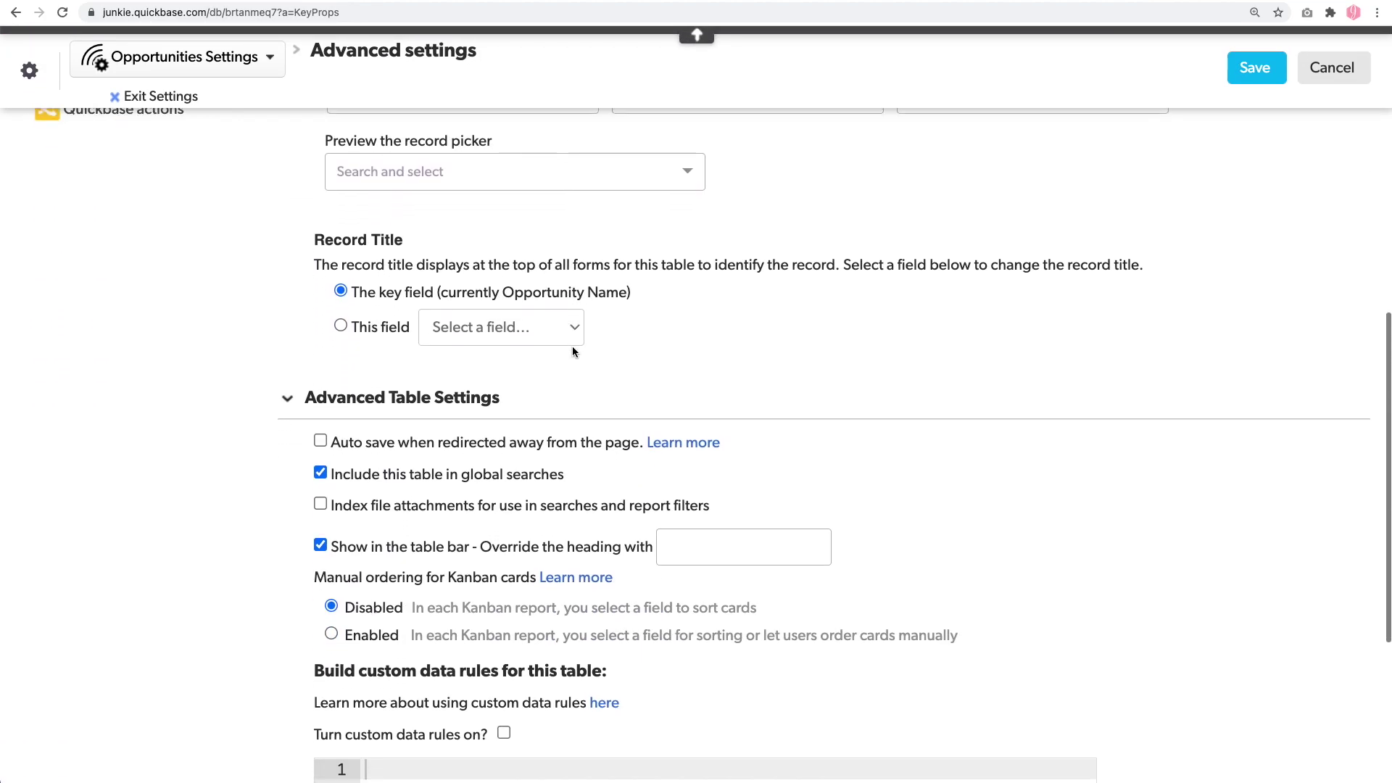
{"action": "scroll", "coordinate": [573, 352], "scroll_direction": "down", "scroll_amount": 5}
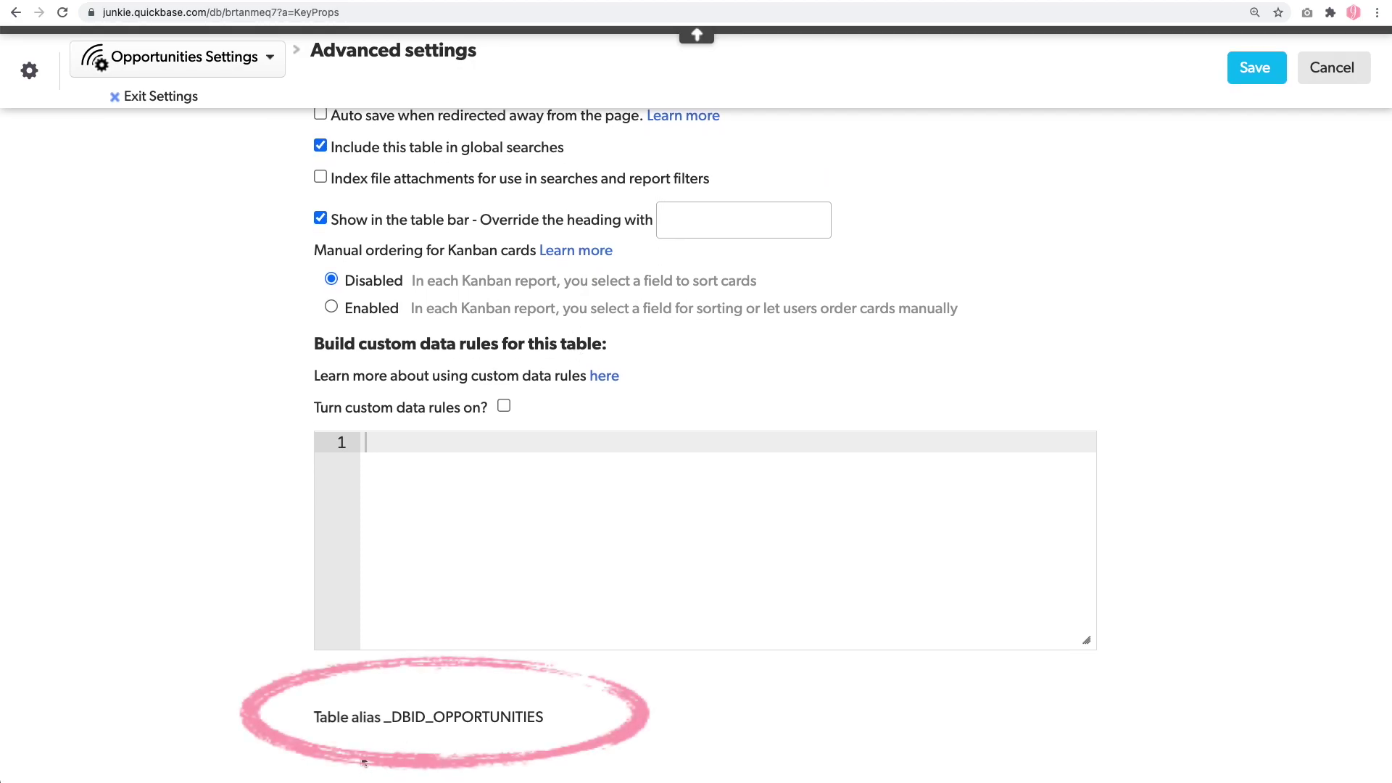
{"action": "left_click_drag", "start_coordinate": [384, 718], "coordinate": [551, 724]}
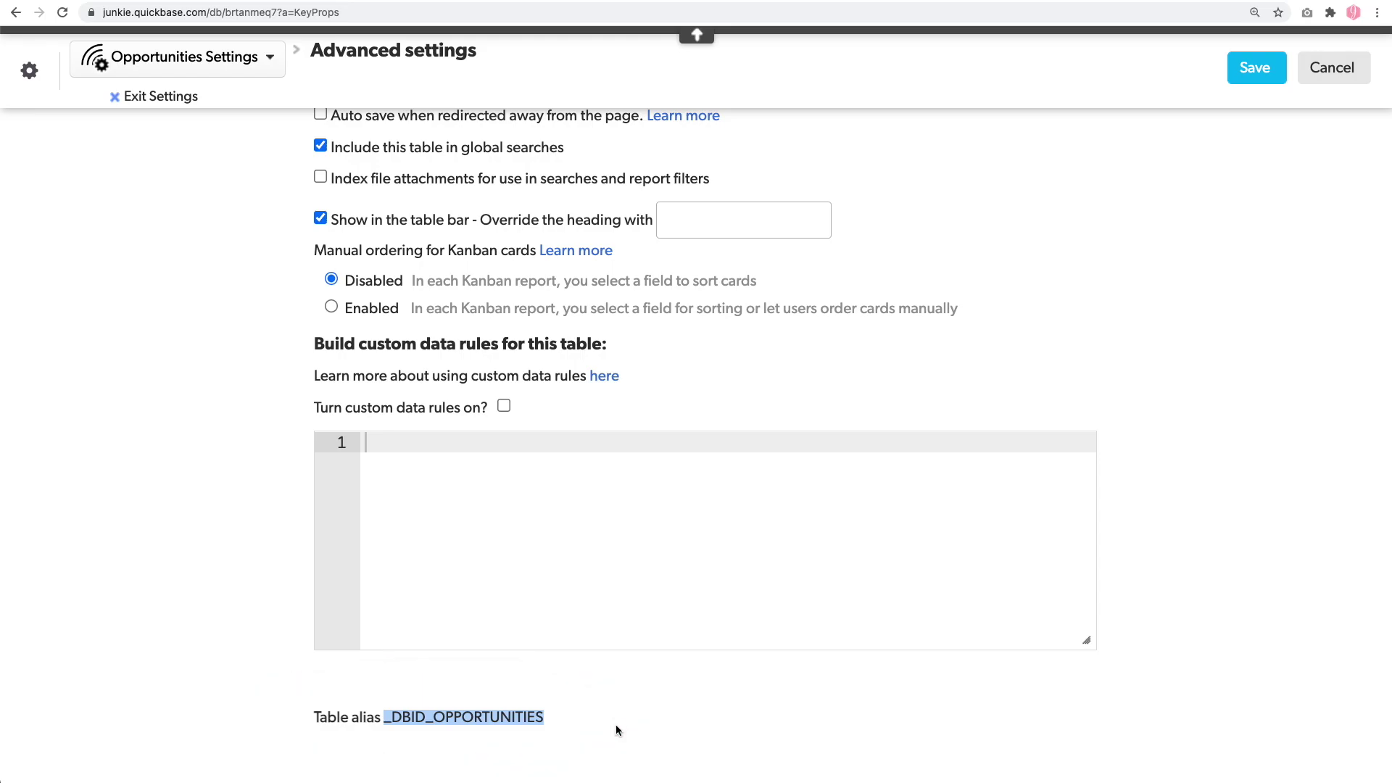
- Open the formula of the # of Opportunities field in the Metrics table for editing
{"action": "left_click", "coordinate": [246, 57]}
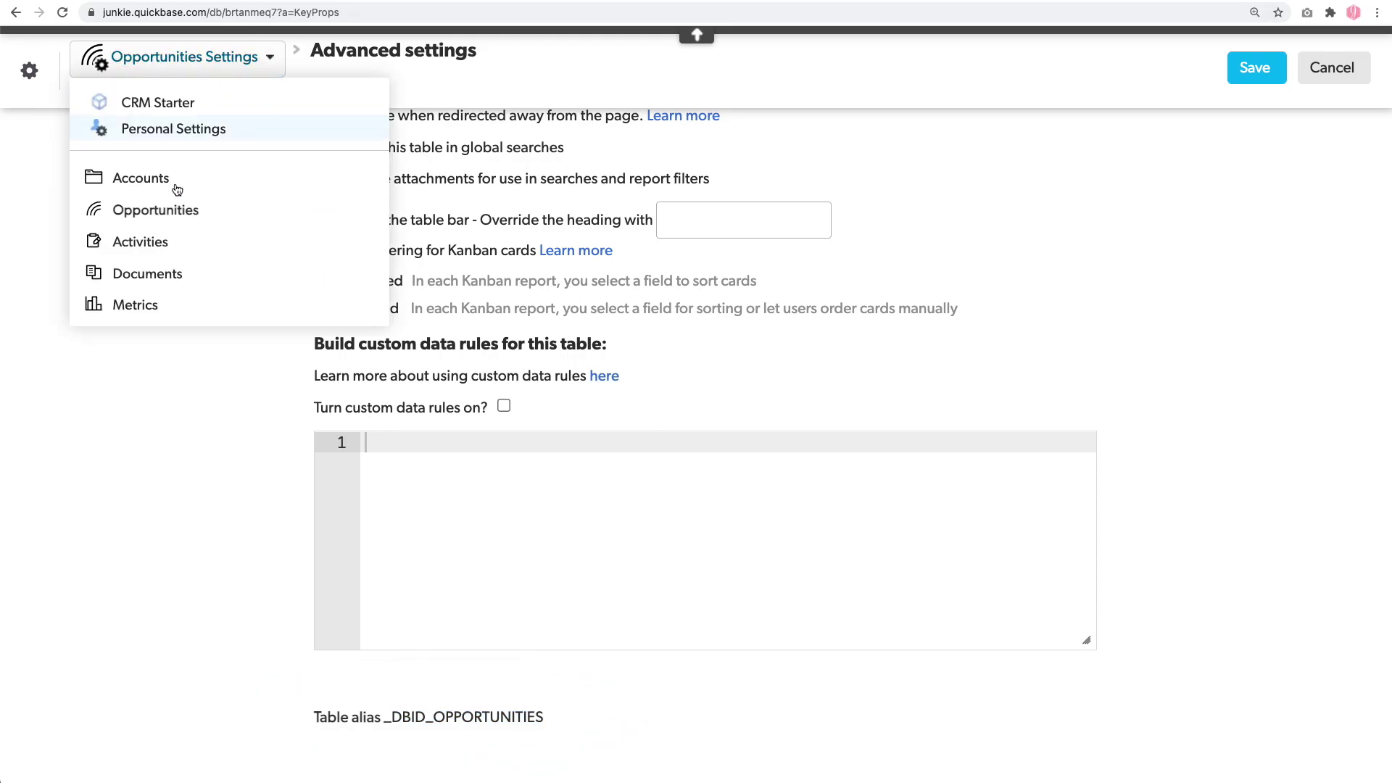
{"action": "left_click", "coordinate": [138, 305]}
{"action": "left_click", "coordinate": [90, 300]}
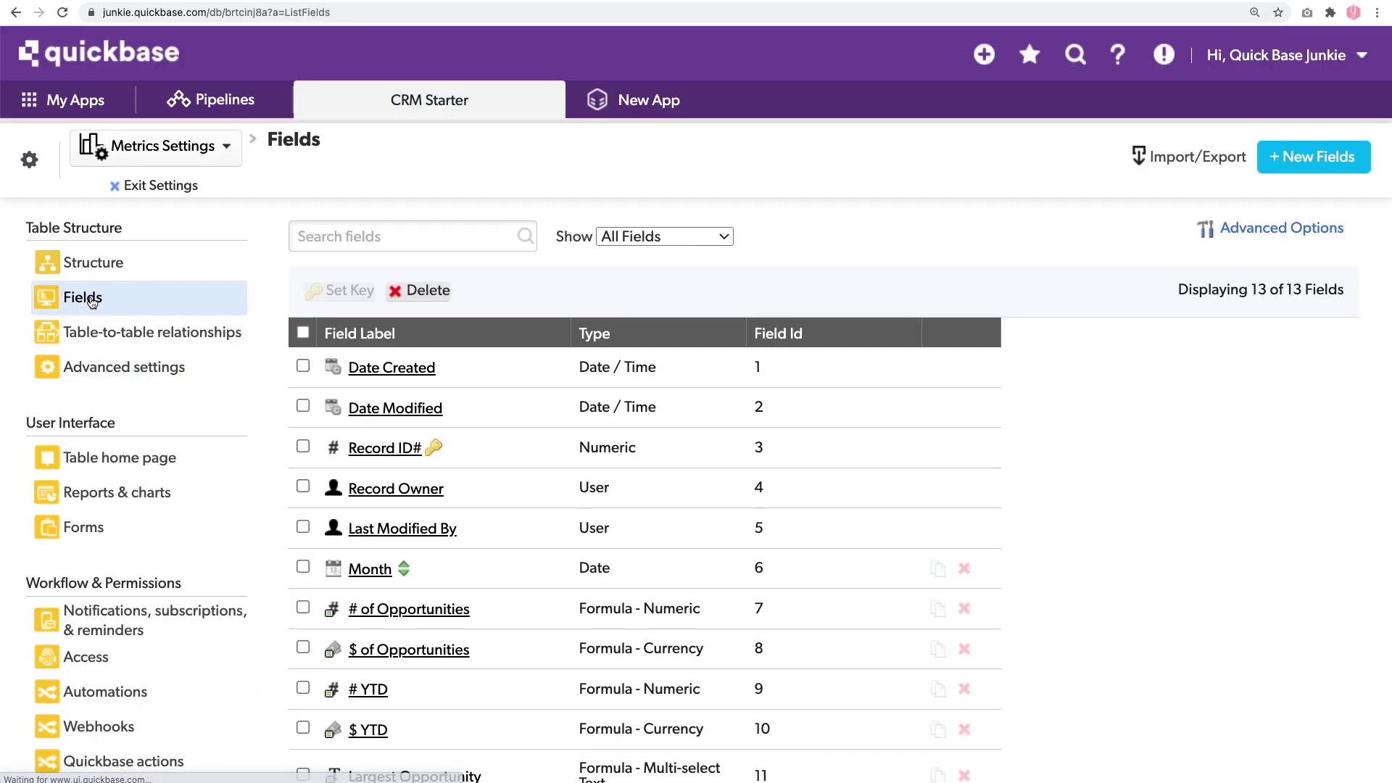
{"action": "left_click", "coordinate": [410, 609]}
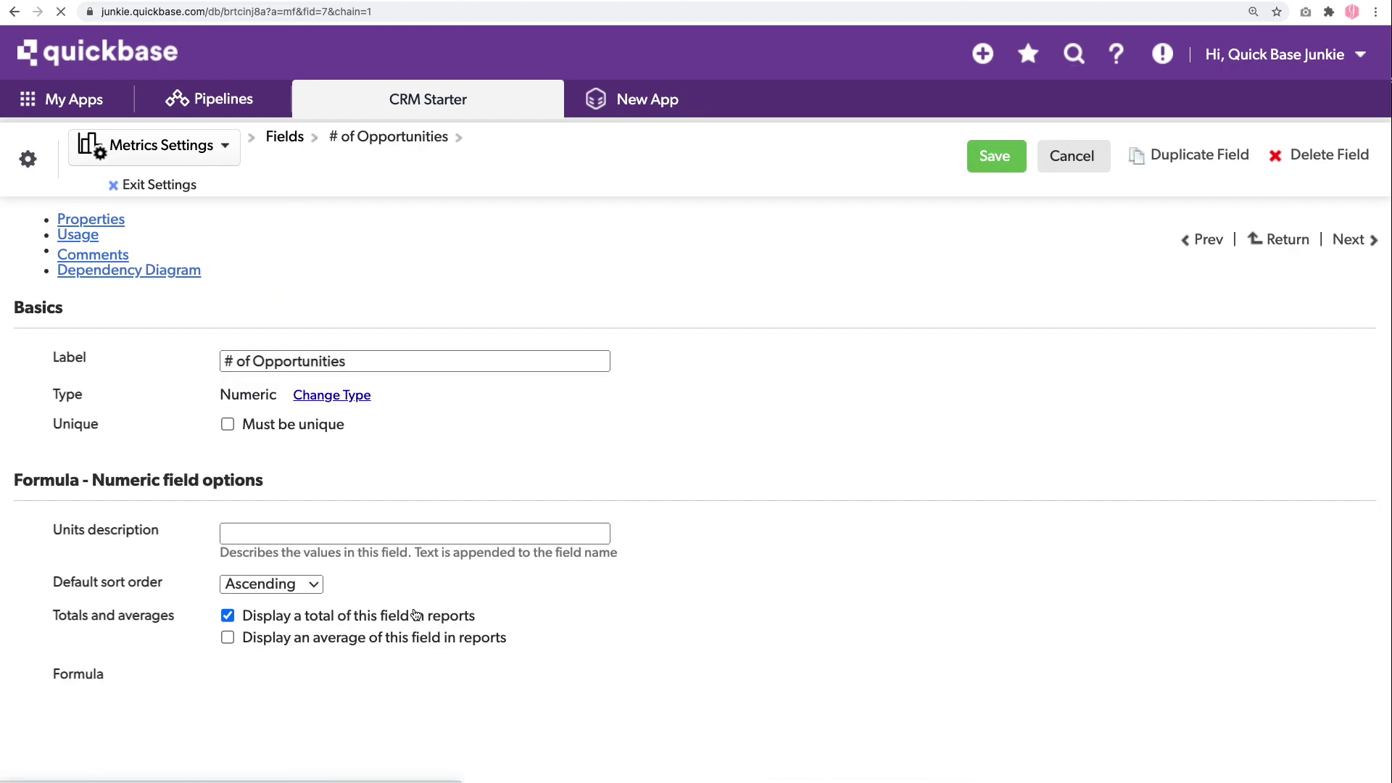
{"action": "scroll", "coordinate": [399, 602], "scroll_direction": "down", "scroll_amount": 3}
{"action": "left_click", "coordinate": [328, 517]}
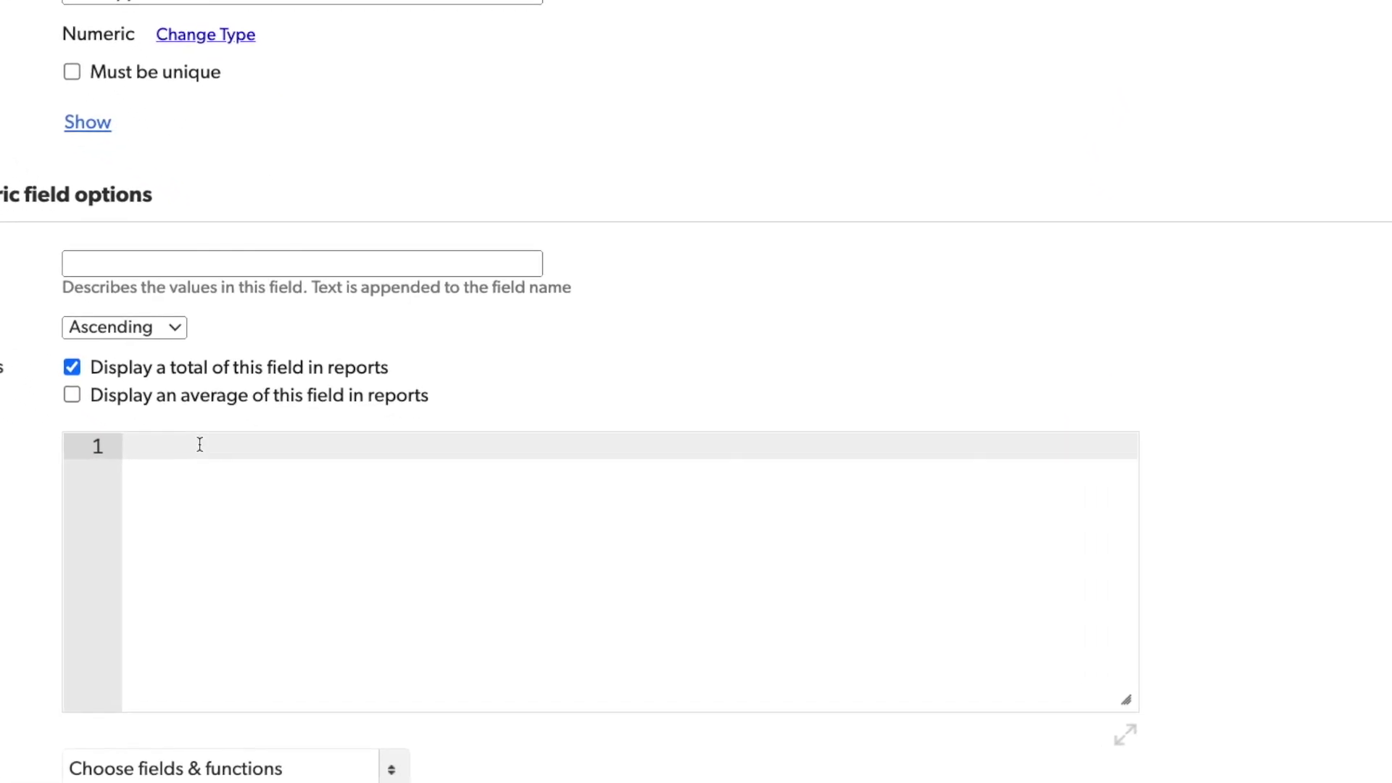
- Declare a text variable named QUERY in the formula, starting with the on-or-after condition "{15.OAF.'" and a closing brace
{"action": "type", "text": "var text"}
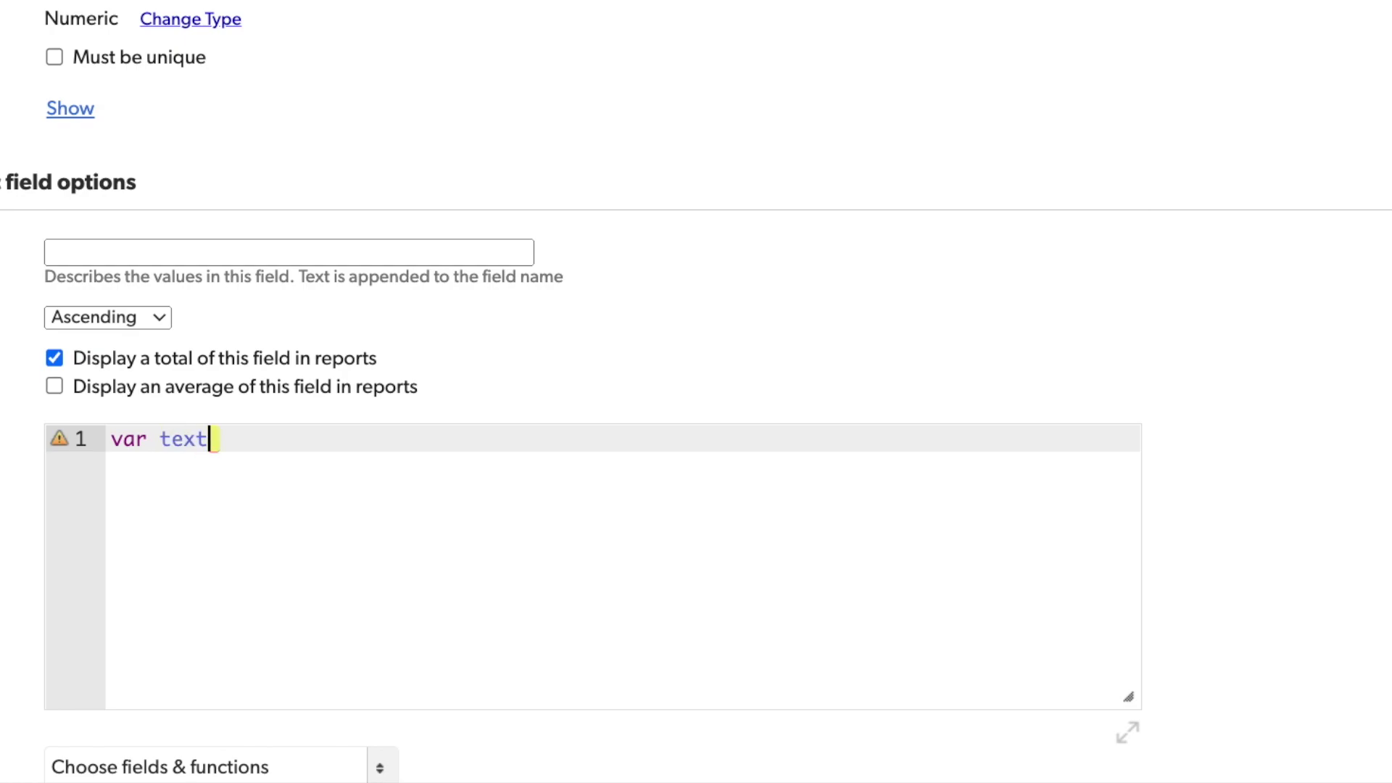
{"action": "type", "text": " QUERY = \"{}"}
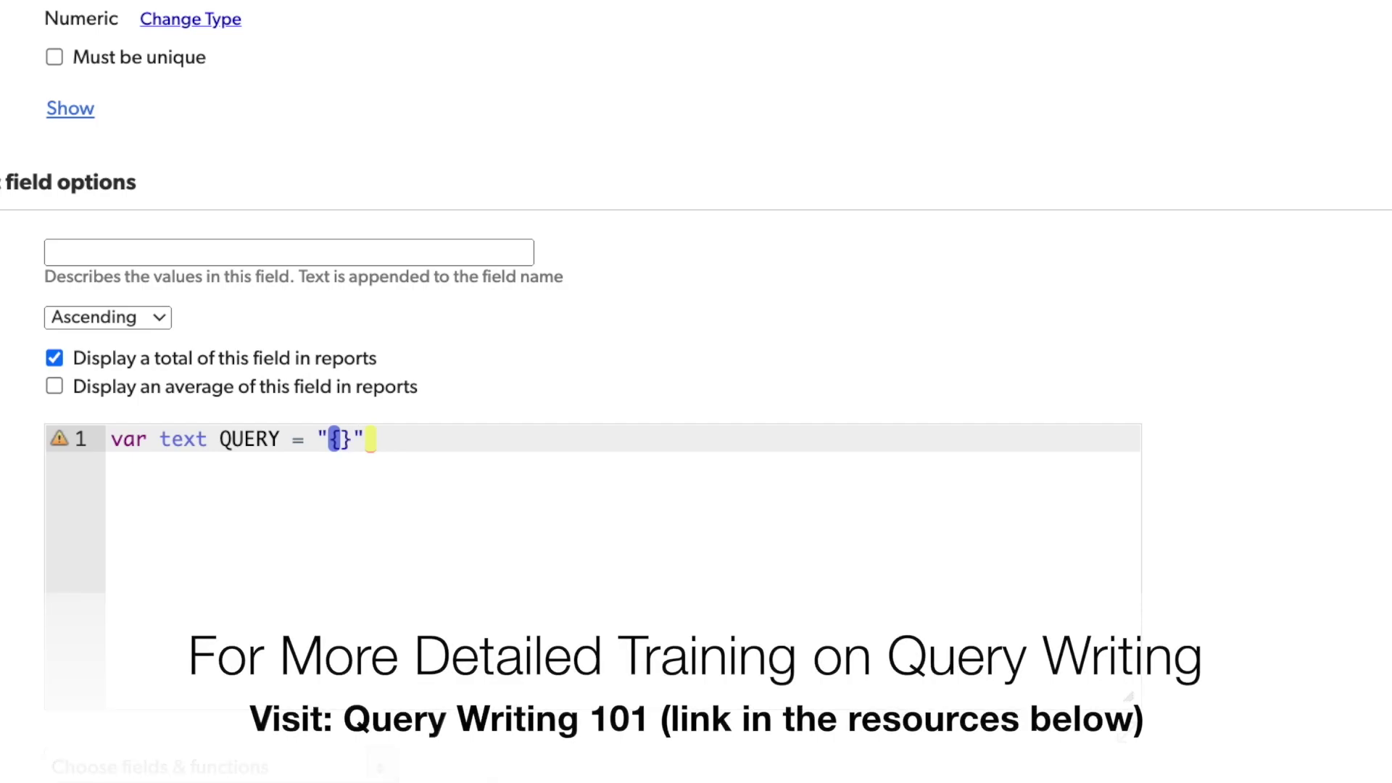
{"action": "key", "text": "Right"}
{"action": "type", "text": "15."}
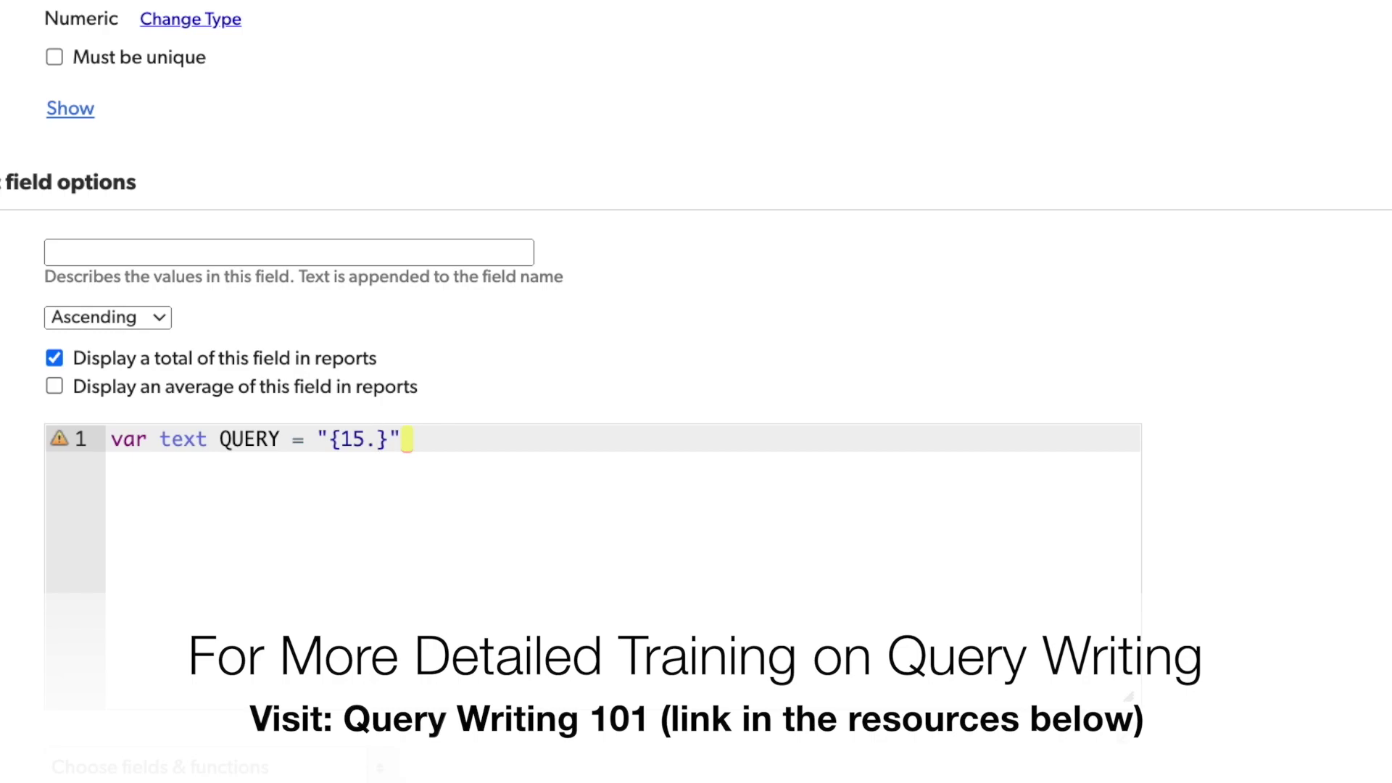
{"action": "type", "text": "0AF"}
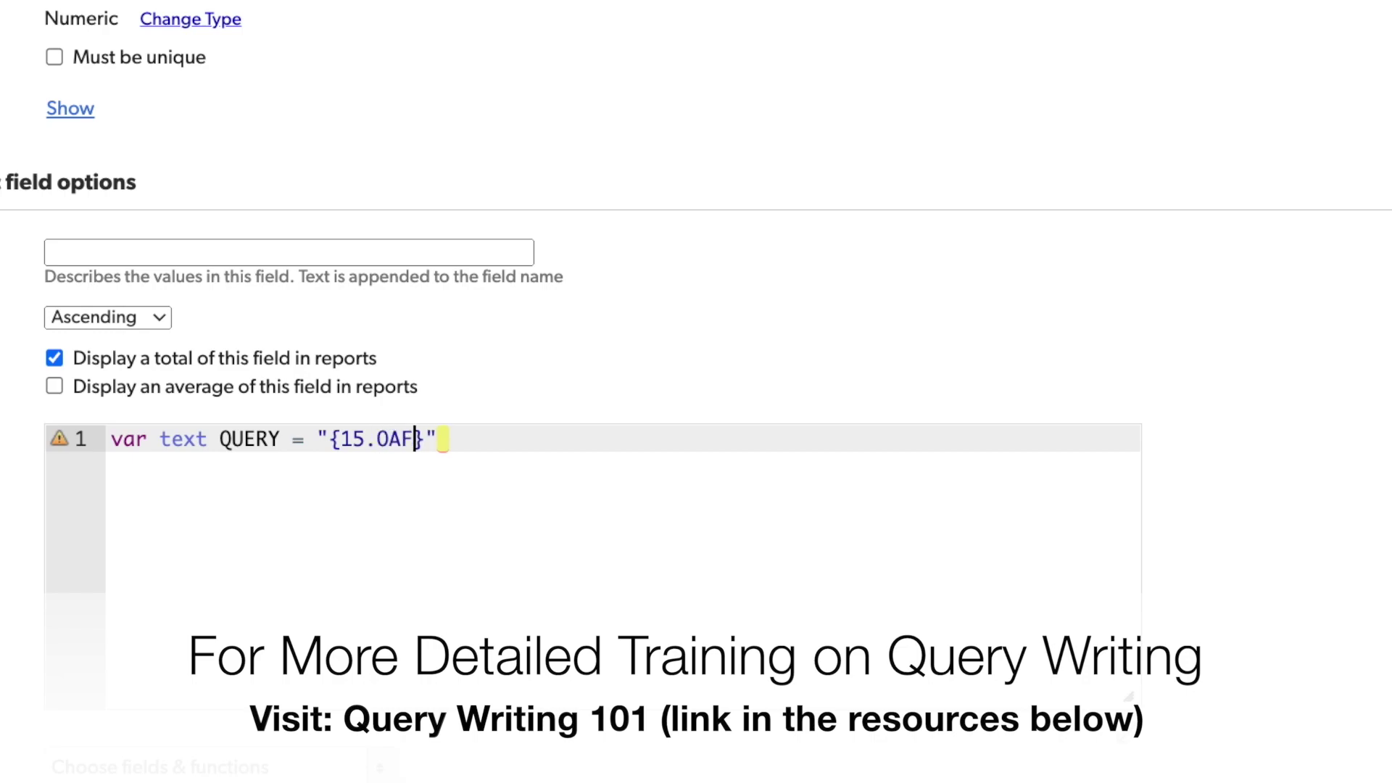
{"action": "type", "text": ".'"}
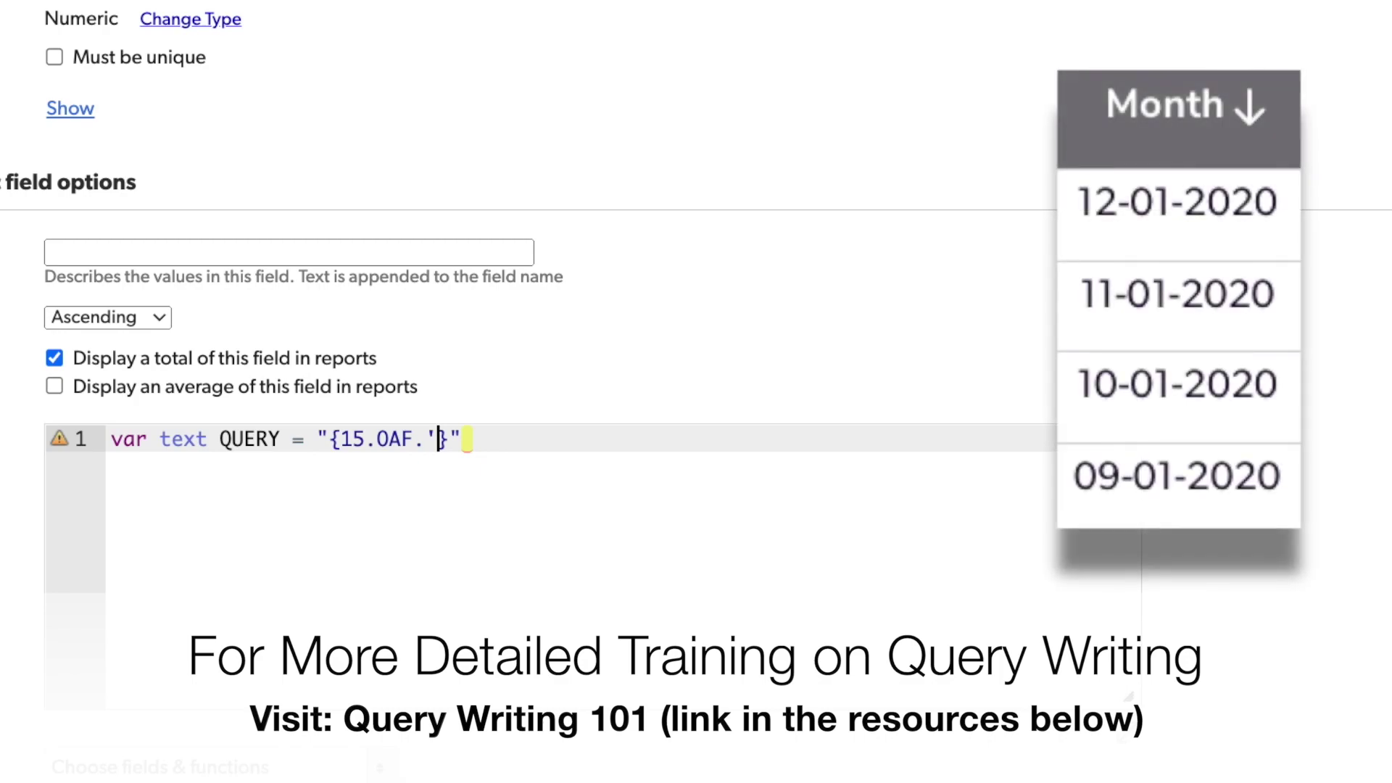
- Close the quoted text after {15.OAF.' in the QUERY variable and concatenate the Month field to it
{"action": "type", "text": "\" &"}
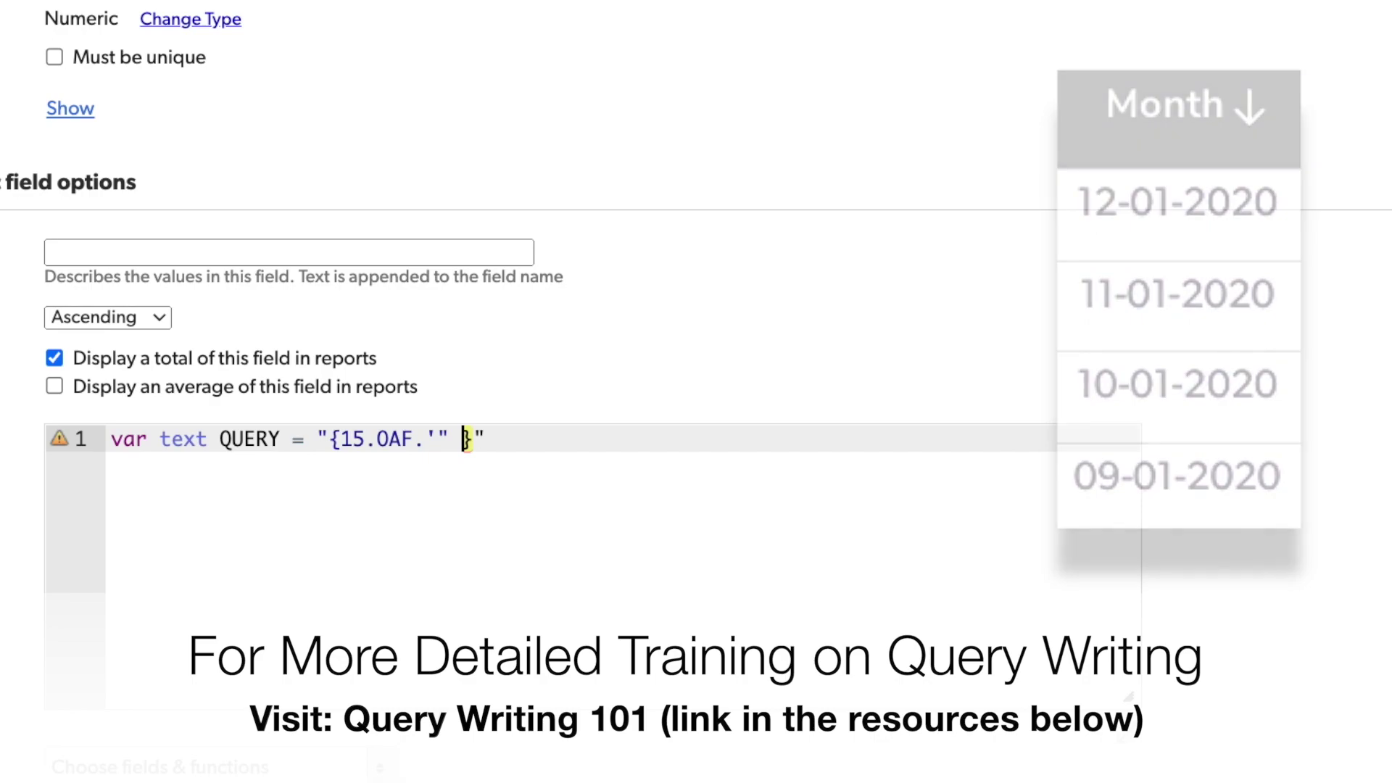
{"action": "left_click", "coordinate": [382, 767]}
{"action": "type", "text": "mon"}
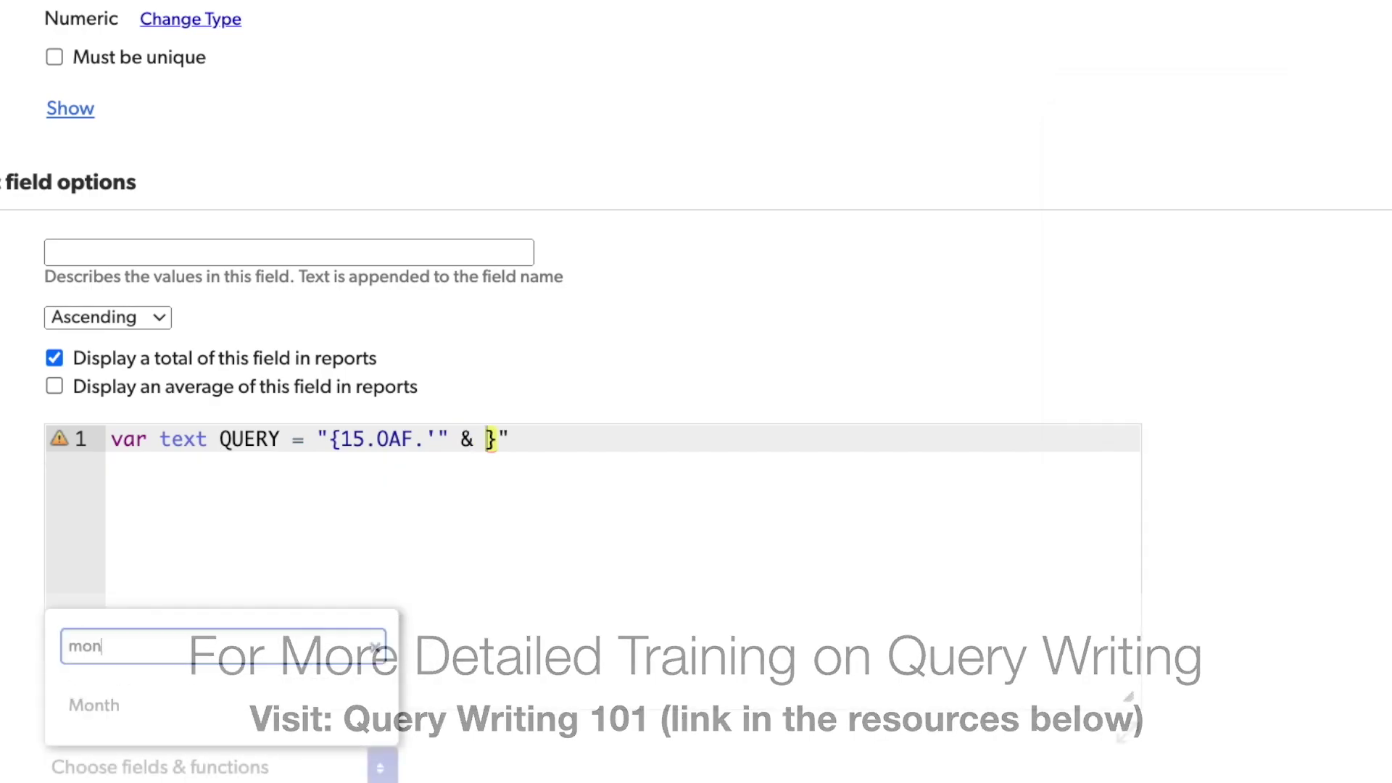
{"action": "key", "text": "Down"}
{"action": "key", "text": "Return"}
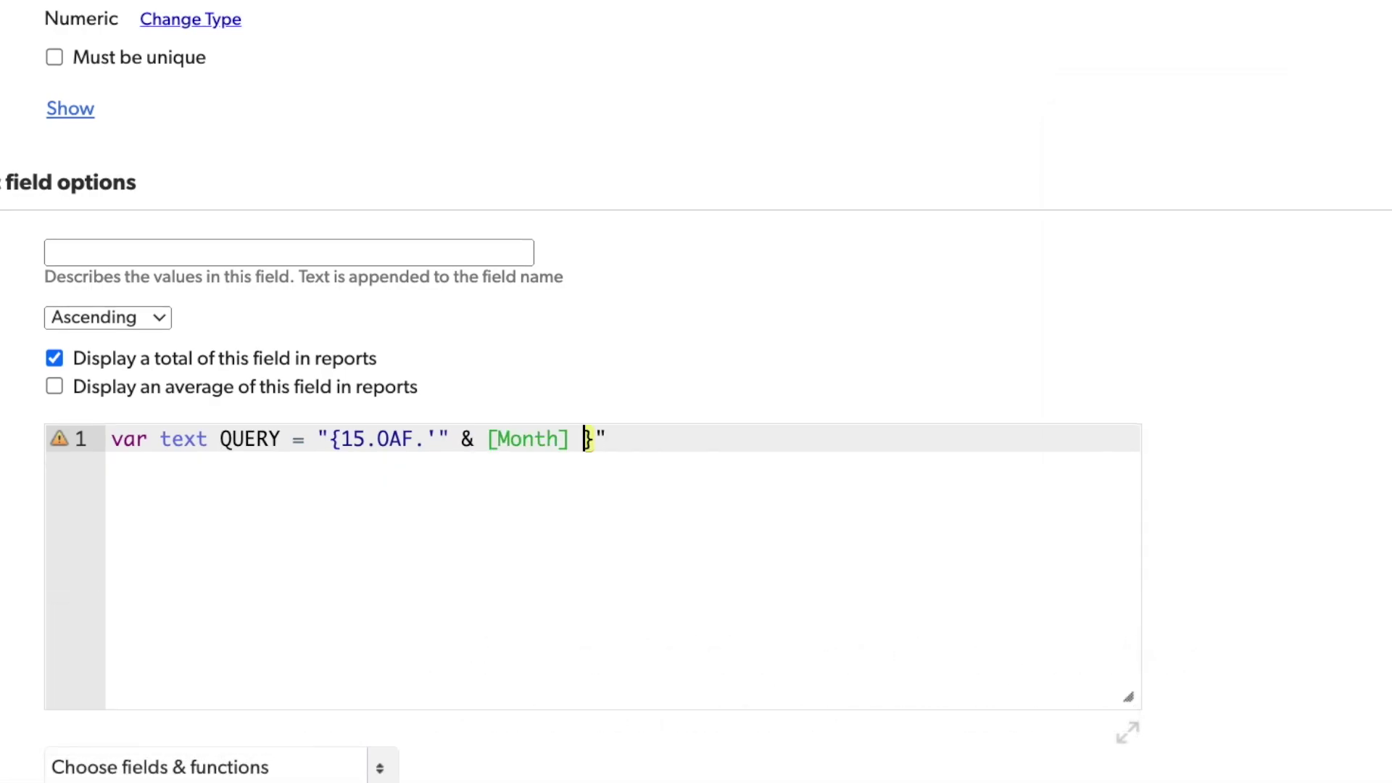
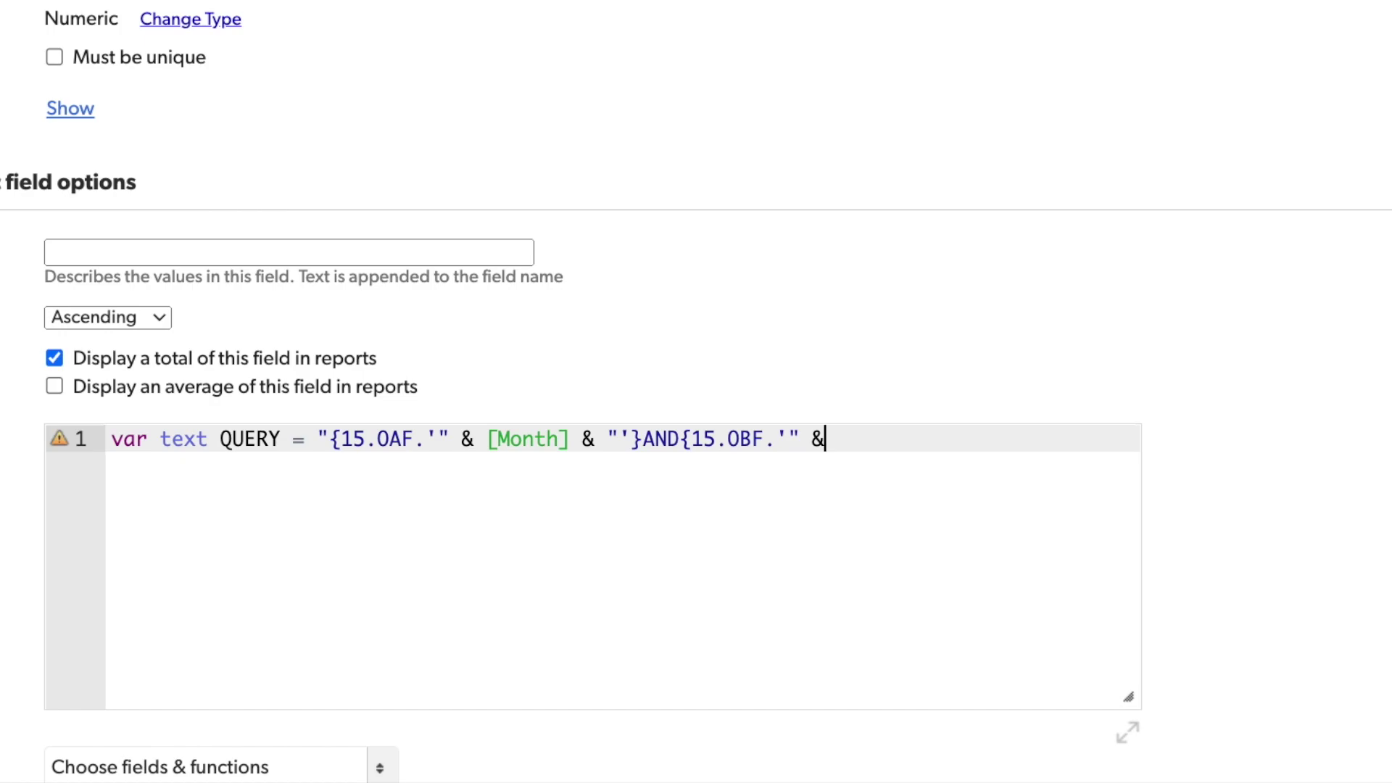
- Complete the on-or-before condition with LastDayOfMonth([Month]) & "'}" and end the QUERY declaration with a semicolon
{"action": "type", "text": "LastDayOf"}
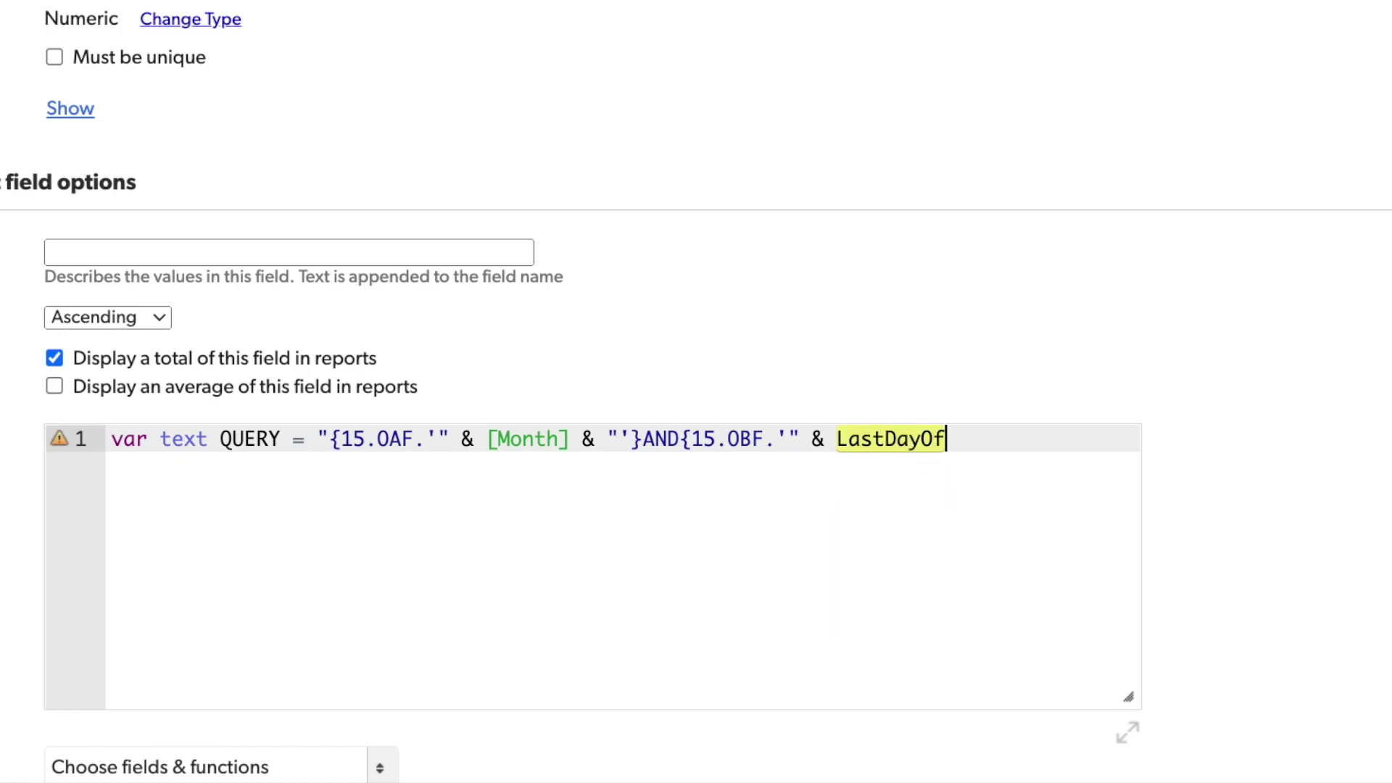
{"action": "type", "text": "Month([])Month]) & \""}
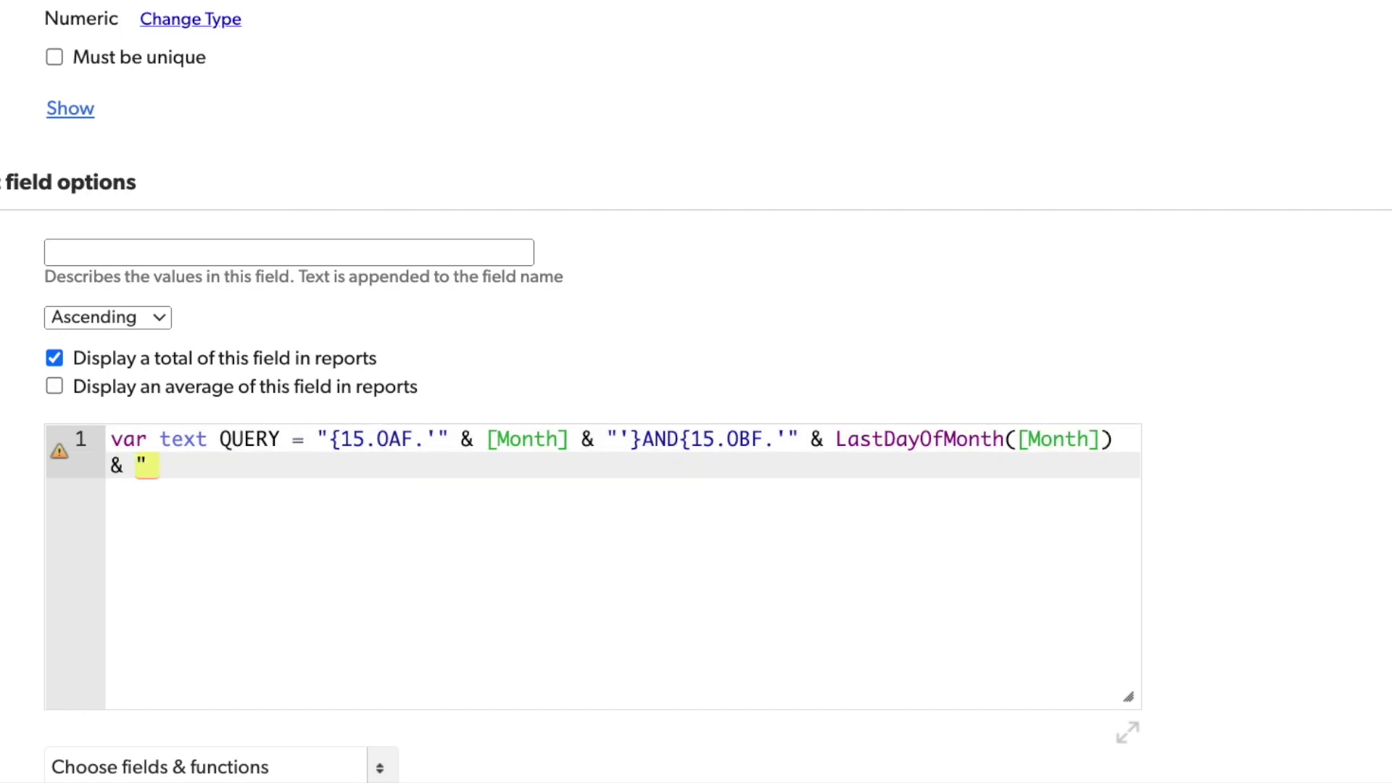
{"action": "key", "text": "Right"}
{"action": "type", "text": "'"}
{"action": "type", "text": "}"}
{"action": "type", "text": "\""}
{"action": "type", "text": "\";"}
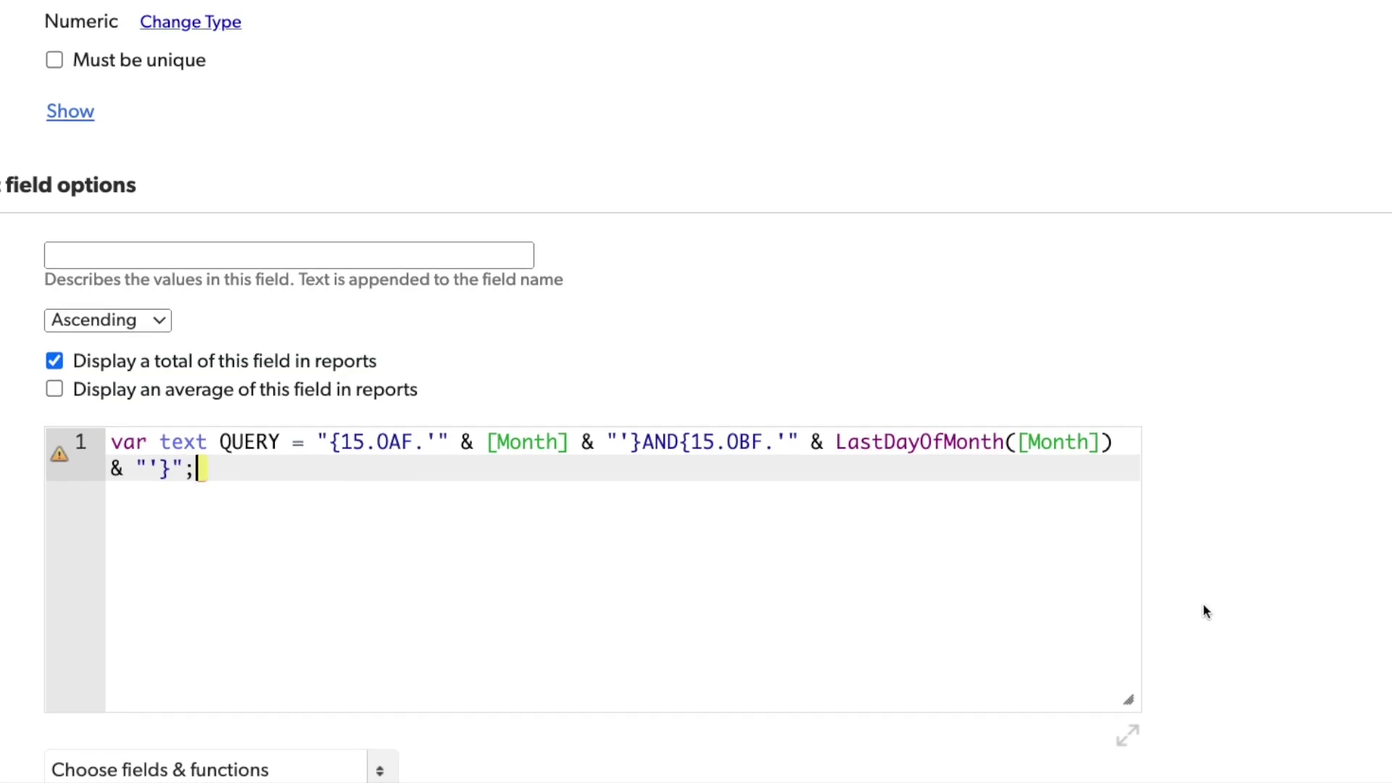
- Widen the formula box and add Size(GetRecords($QUERY,"brtanmeq7")) two lines below the variable declaration
{"action": "scroll", "coordinate": [1203, 609], "scroll_direction": "down", "scroll_amount": 2}
{"action": "left_click_drag", "start_coordinate": [1126, 593], "coordinate": [1334, 599]}
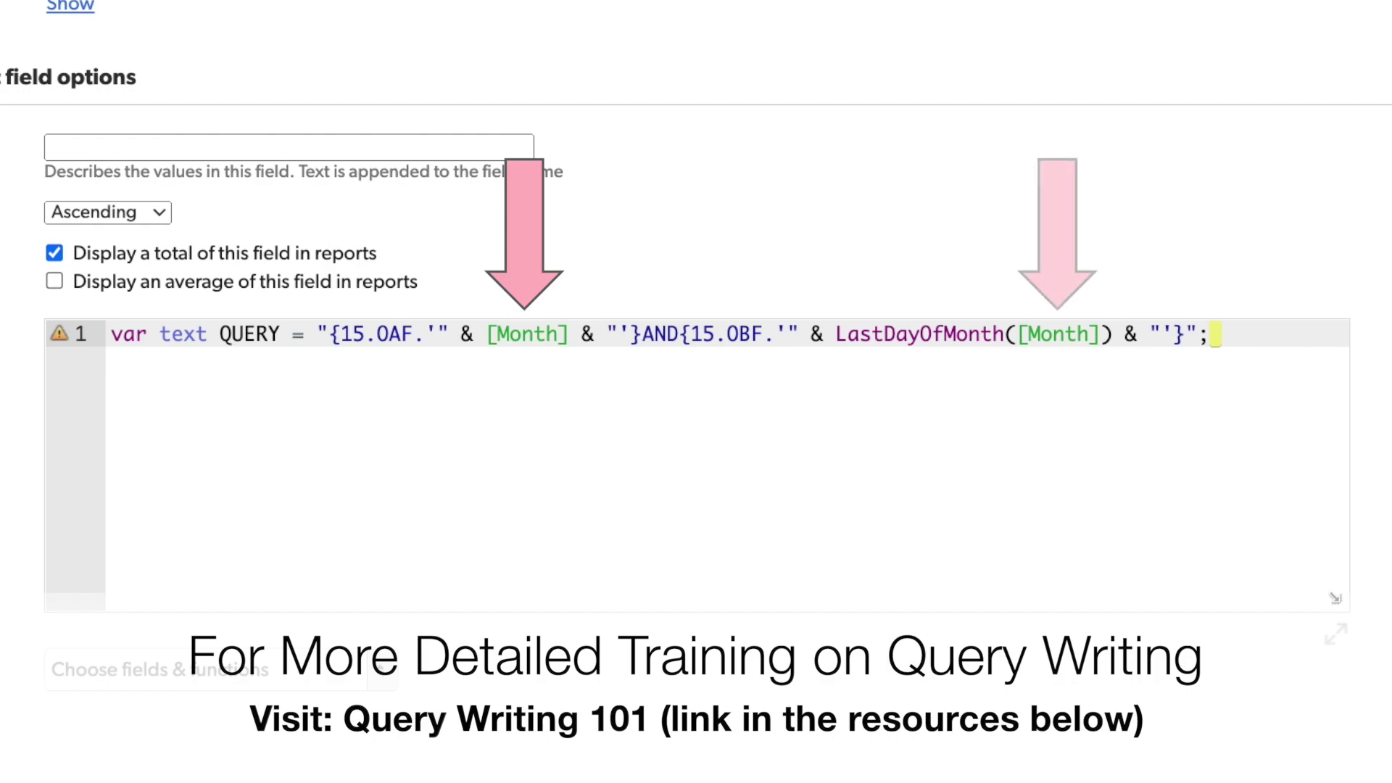
{"action": "key", "text": "Return"}
{"action": "key", "text": "Return"}
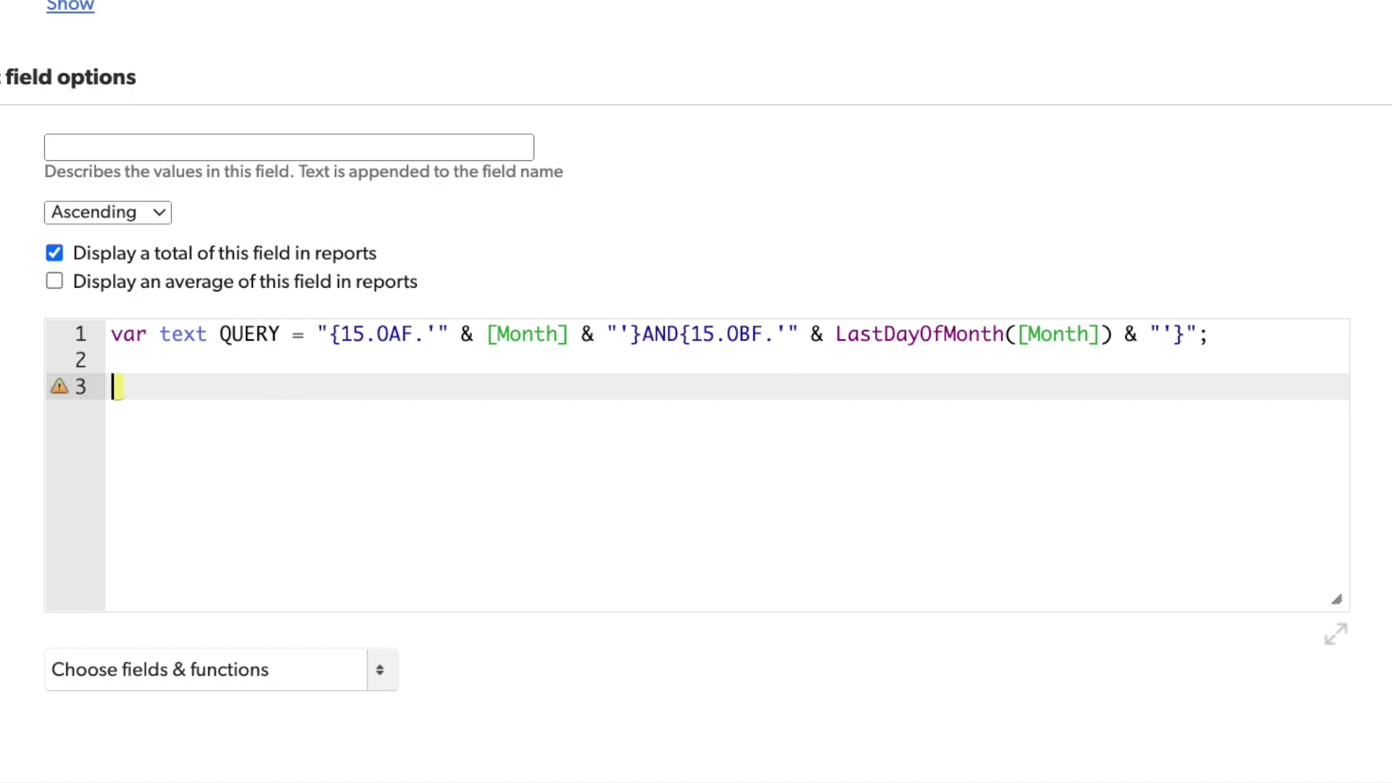
{"action": "type", "text": "Size("}
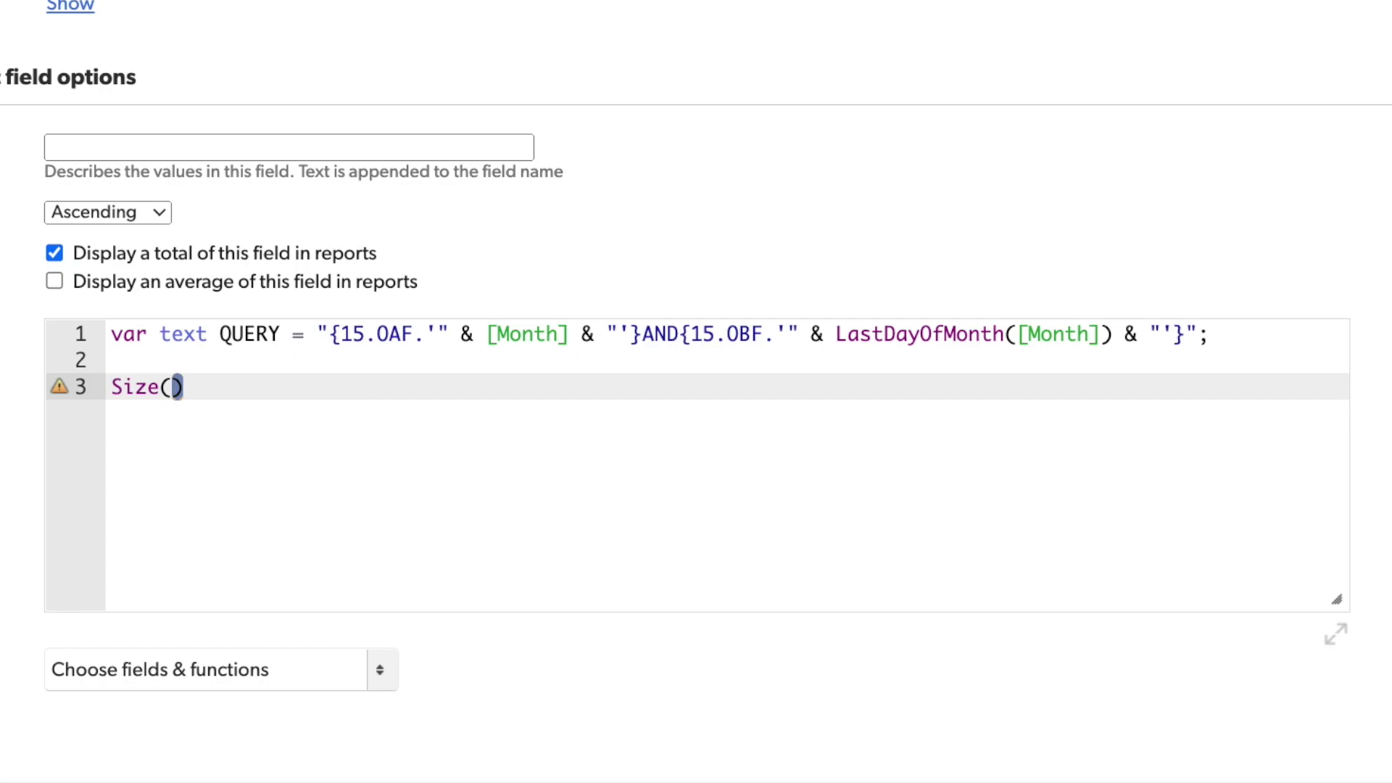
{"action": "type", "text": "GetRecords("}
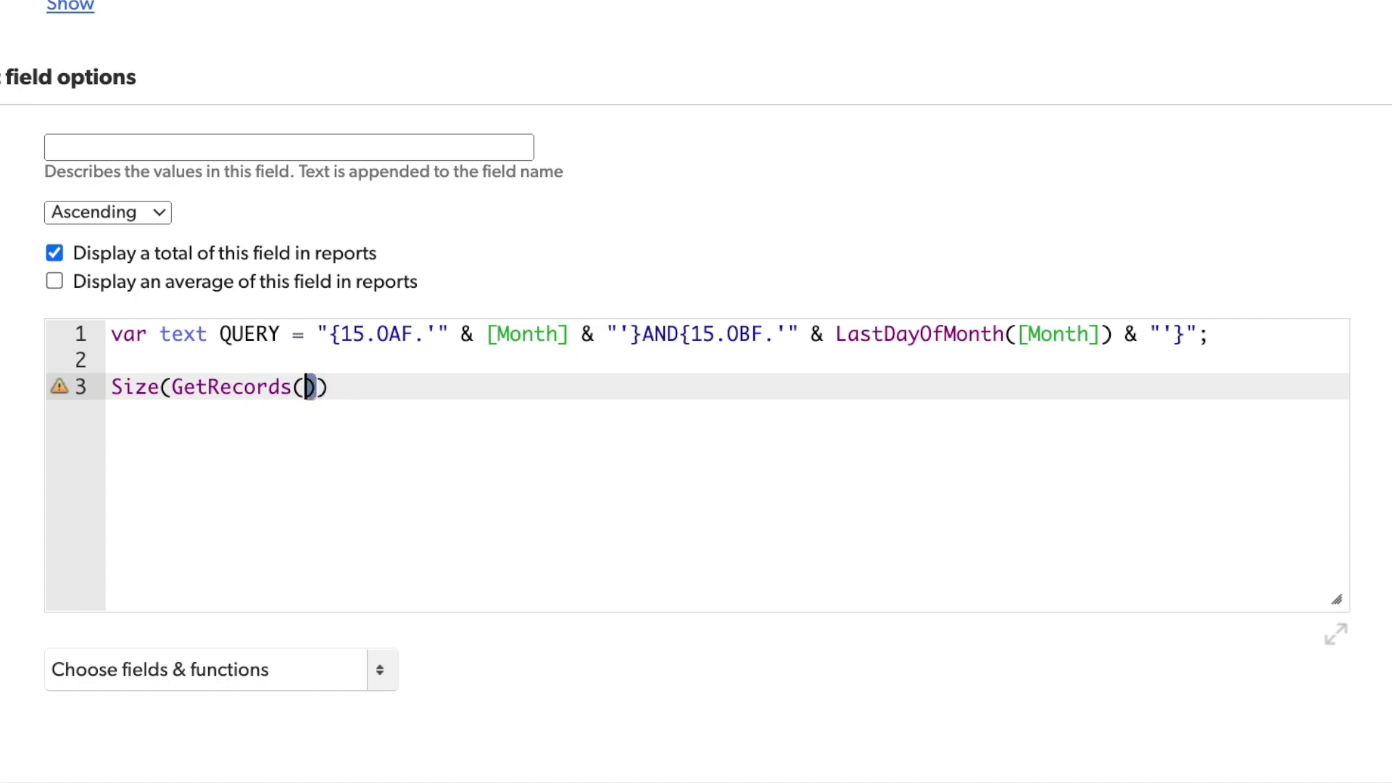
{"action": "type", "text": "$QUERY"}
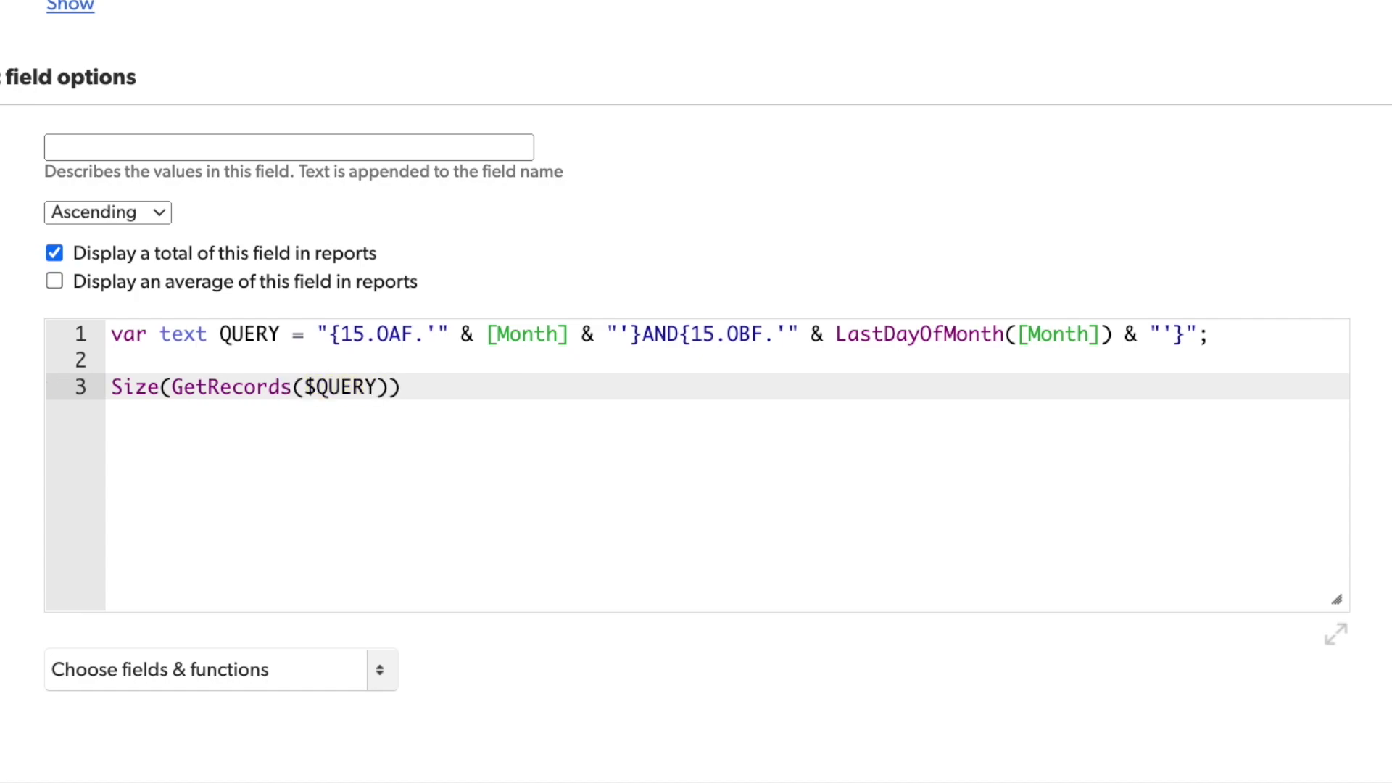
{"action": "type", "text": ",\"brtanmeq7"}
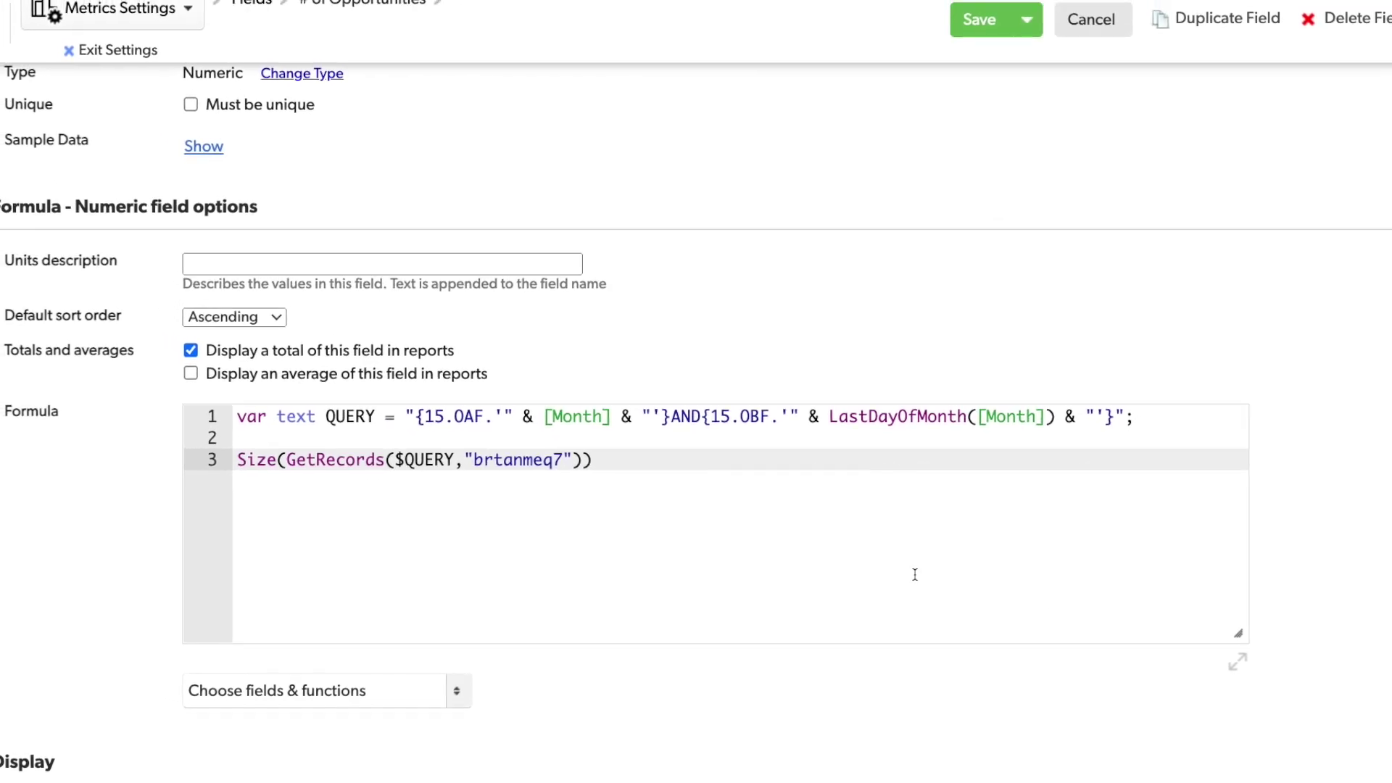
- Copy the whole formula, save the field and paste the copy into the formula of the $ of Opportunities field
{"action": "left_click_drag", "start_coordinate": [687, 472], "coordinate": [199, 414]}
{"action": "key", "text": "super+c"}
{"action": "left_click", "coordinate": [1012, 67]}
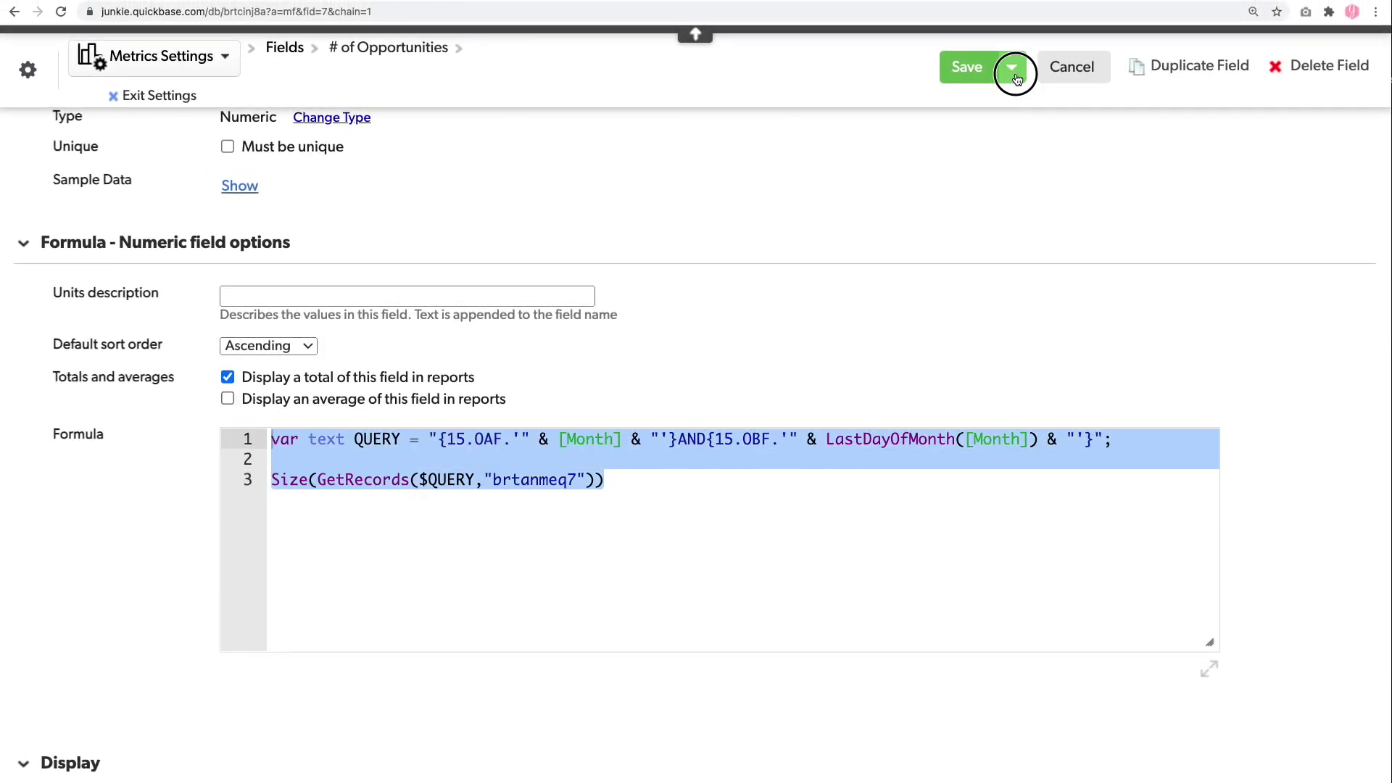
{"action": "left_click", "coordinate": [984, 143]}
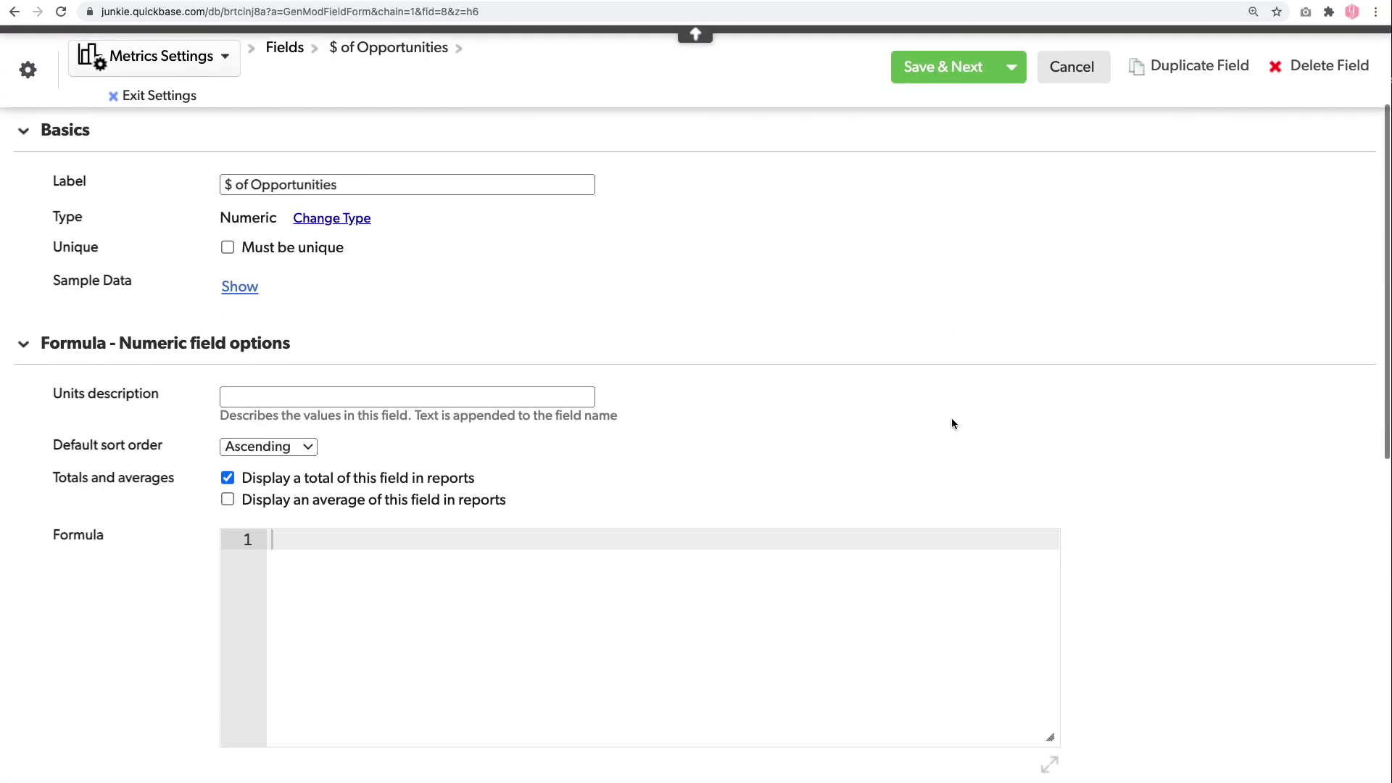
{"action": "scroll", "coordinate": [953, 424], "scroll_direction": "down", "scroll_amount": 1}
{"action": "left_click", "coordinate": [702, 554]}
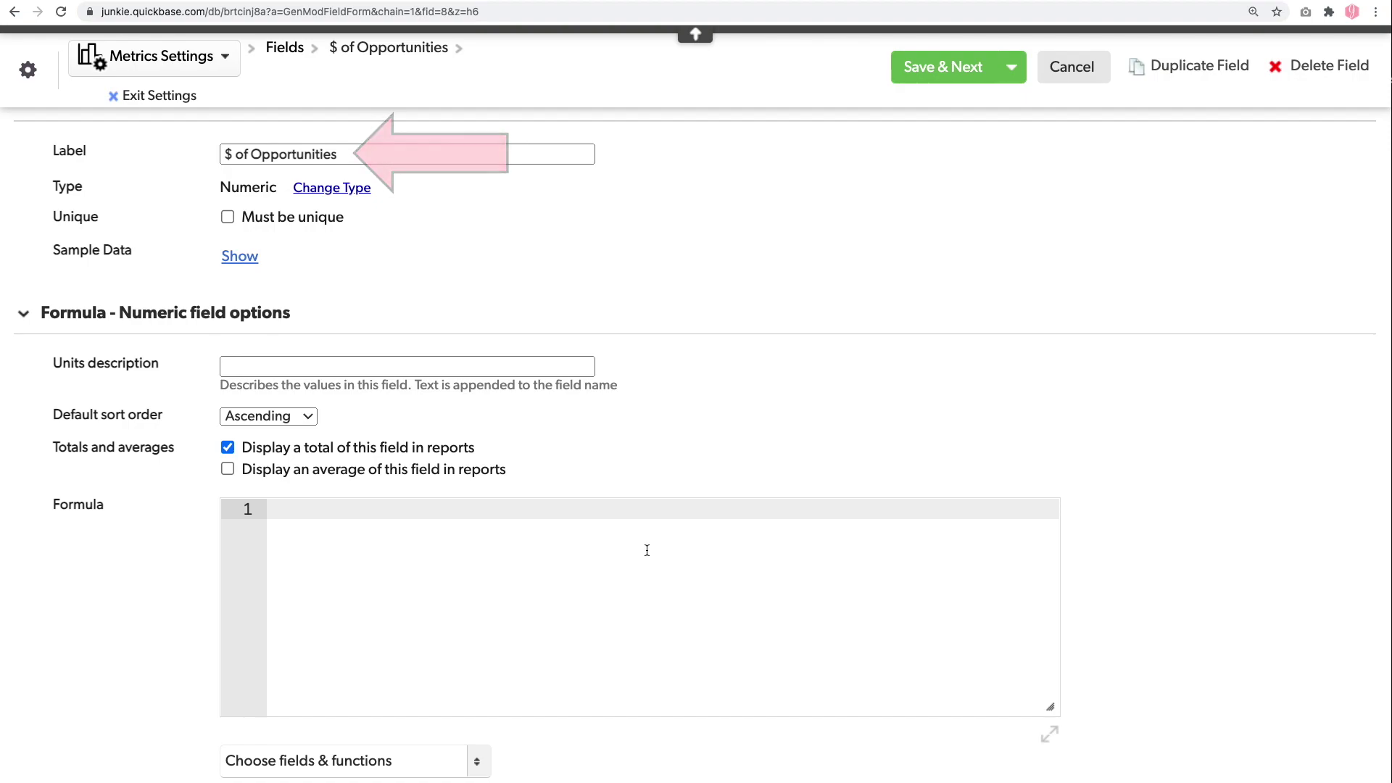
{"action": "key", "text": "super+v"}
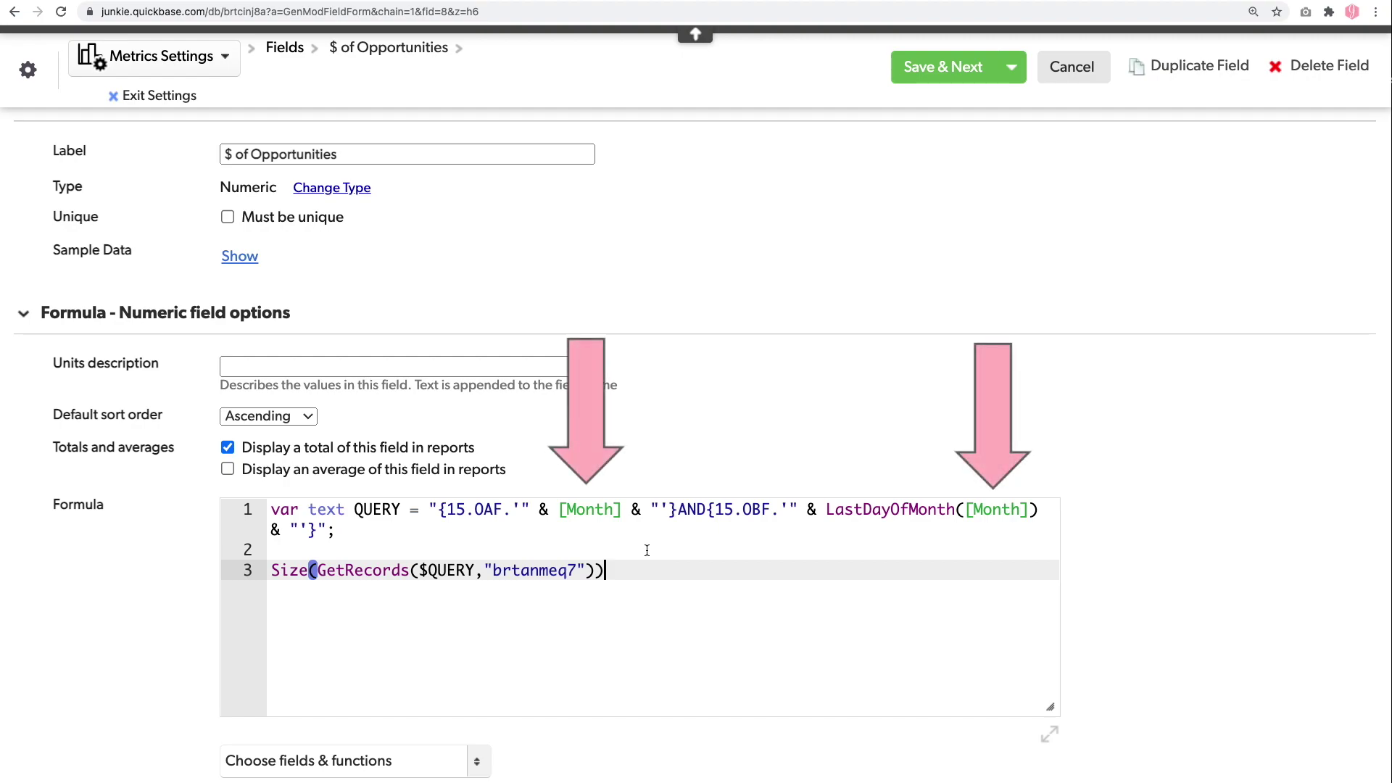
- Replace Size with SumValues, add 7 as its field ID argument, and save the $ of Opportunities field, continuing to # YTD
{"action": "double_click", "coordinate": [288, 571]}
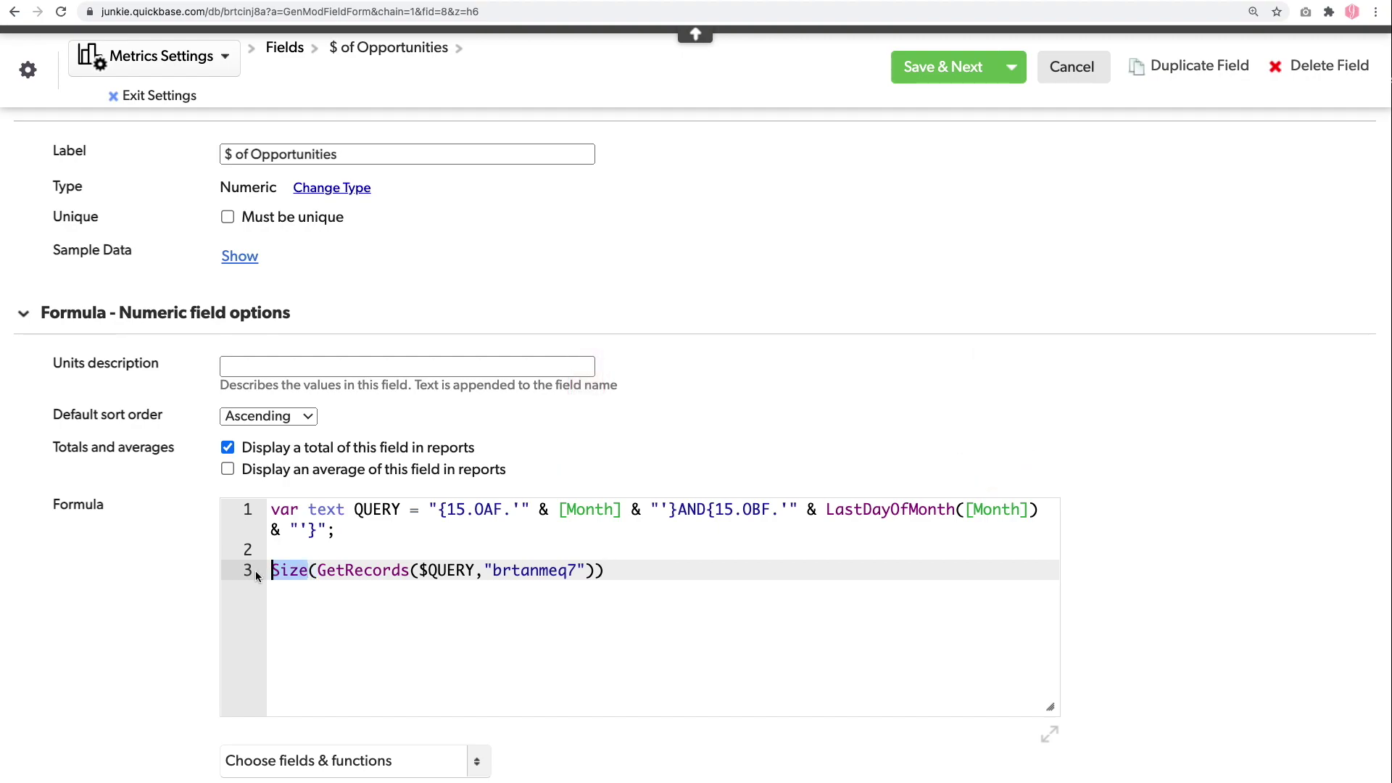
{"action": "type", "text": "SumV"}
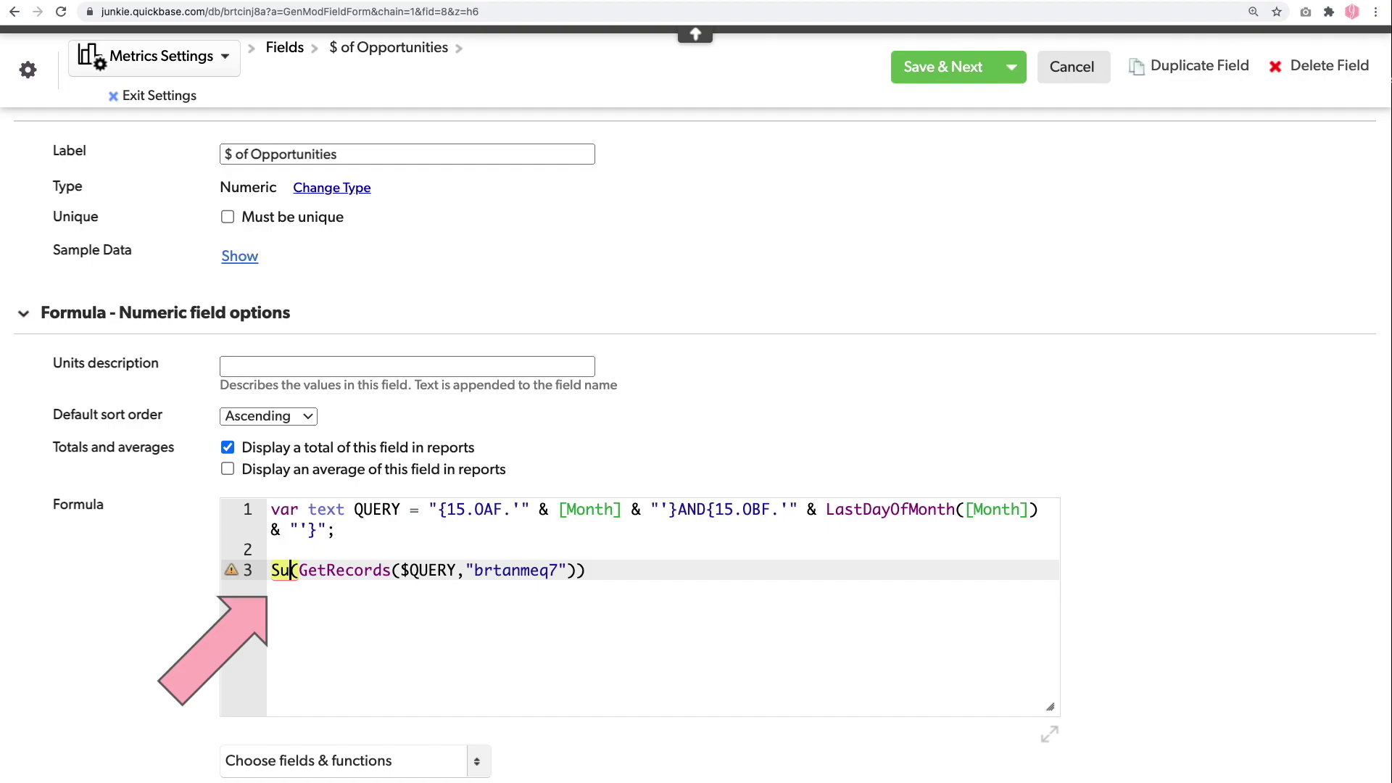
{"action": "type", "text": "alues"}
{"action": "left_click", "coordinate": [640, 570]}
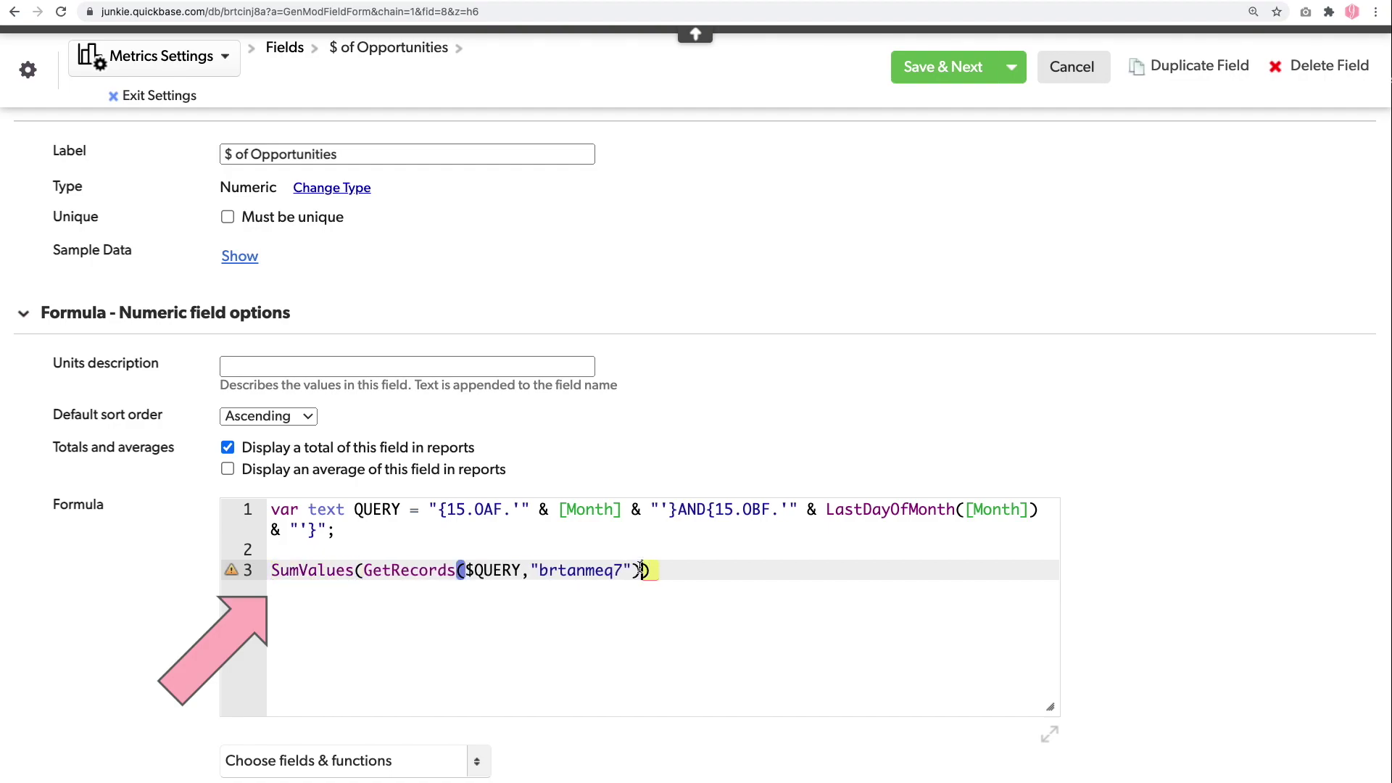
{"action": "type", "text": ",7"}
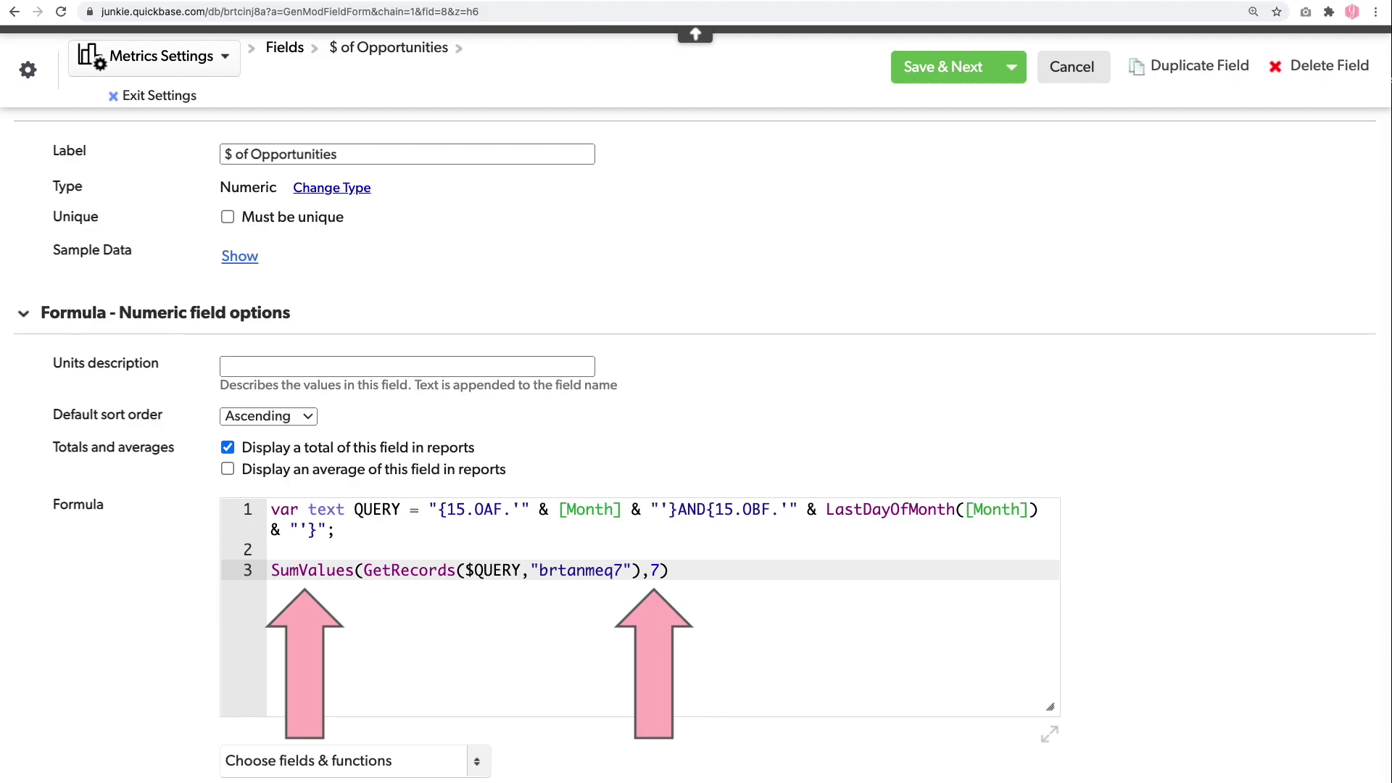
{"action": "left_click", "coordinate": [932, 65]}
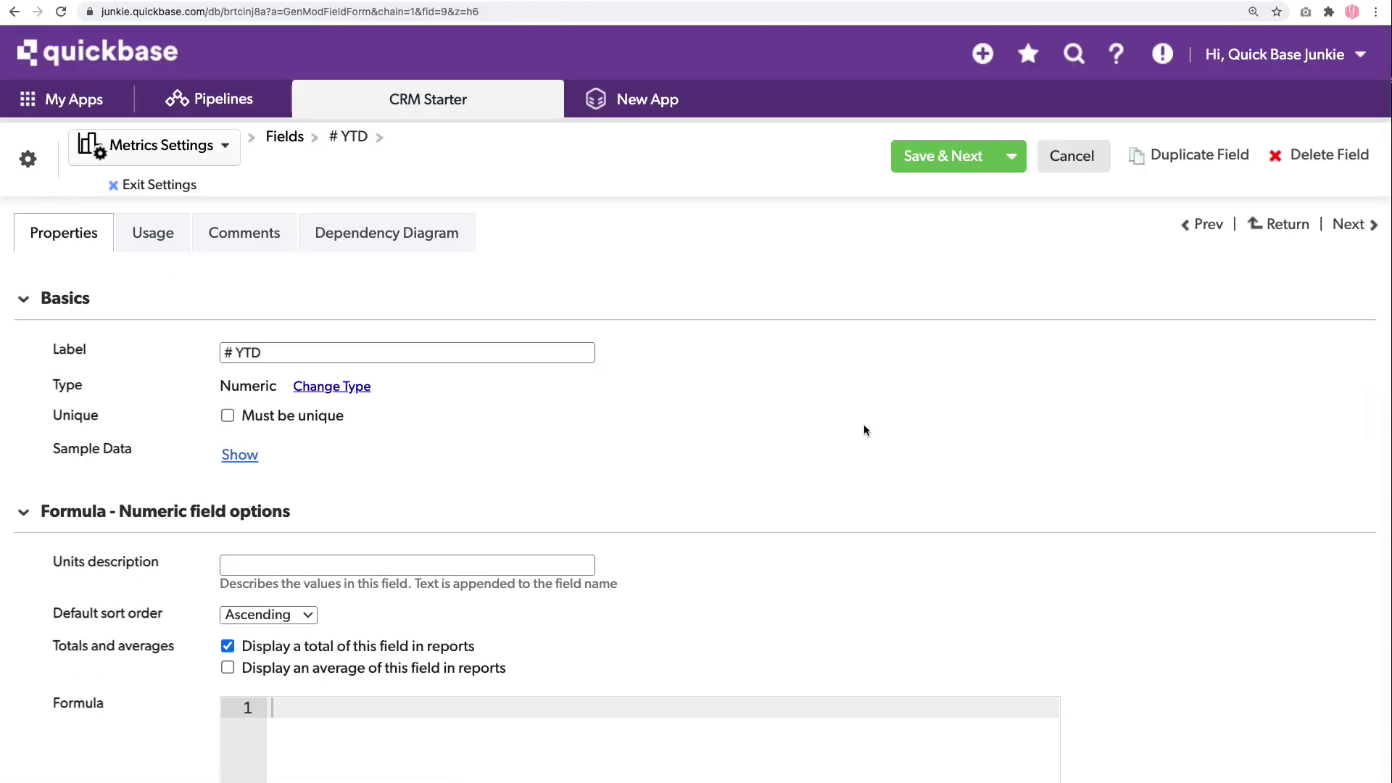
- Paste the copied formula into the # YTD field and wrap the first [Month] in FirstDayOfYear()
{"action": "scroll", "coordinate": [864, 426], "scroll_direction": "down", "scroll_amount": 4}
{"action": "key", "text": "ctrl+v"}
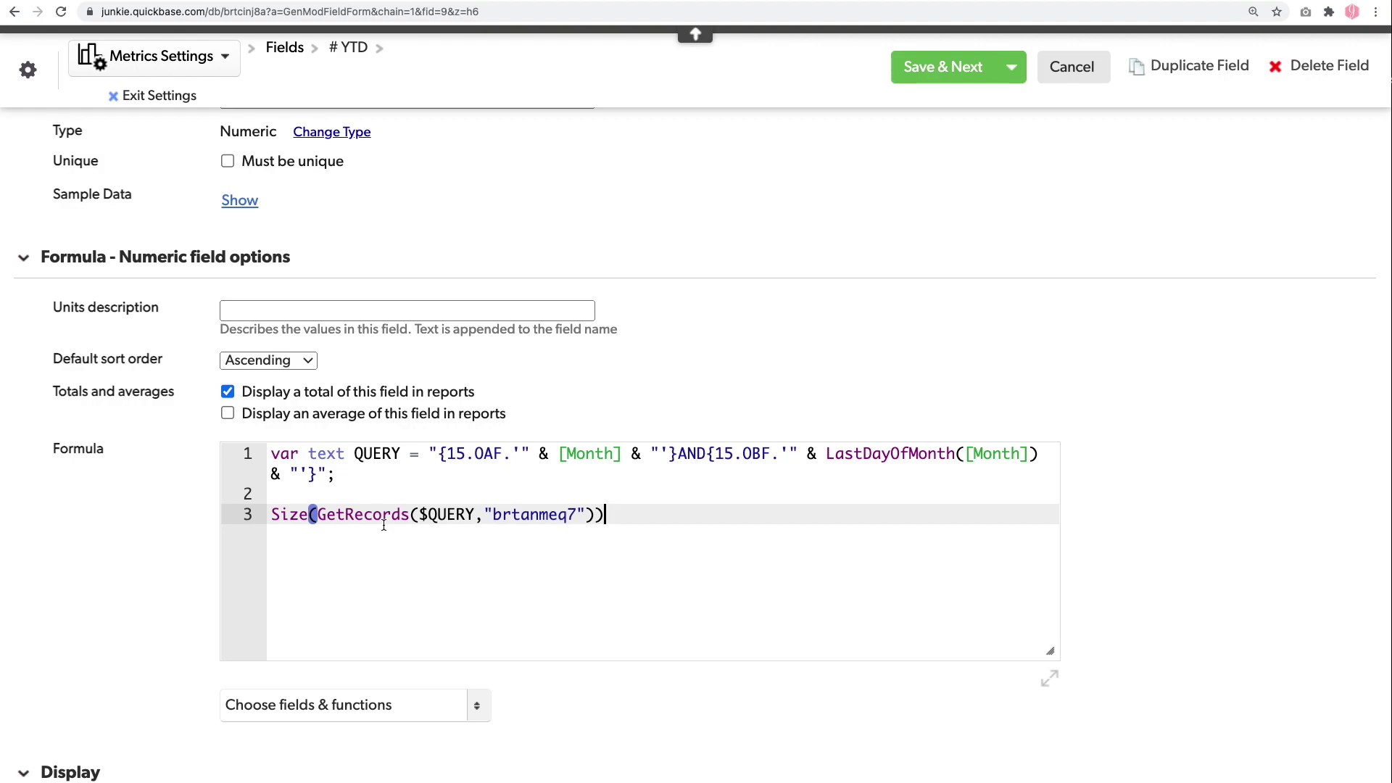
{"action": "left_click", "coordinate": [560, 454]}
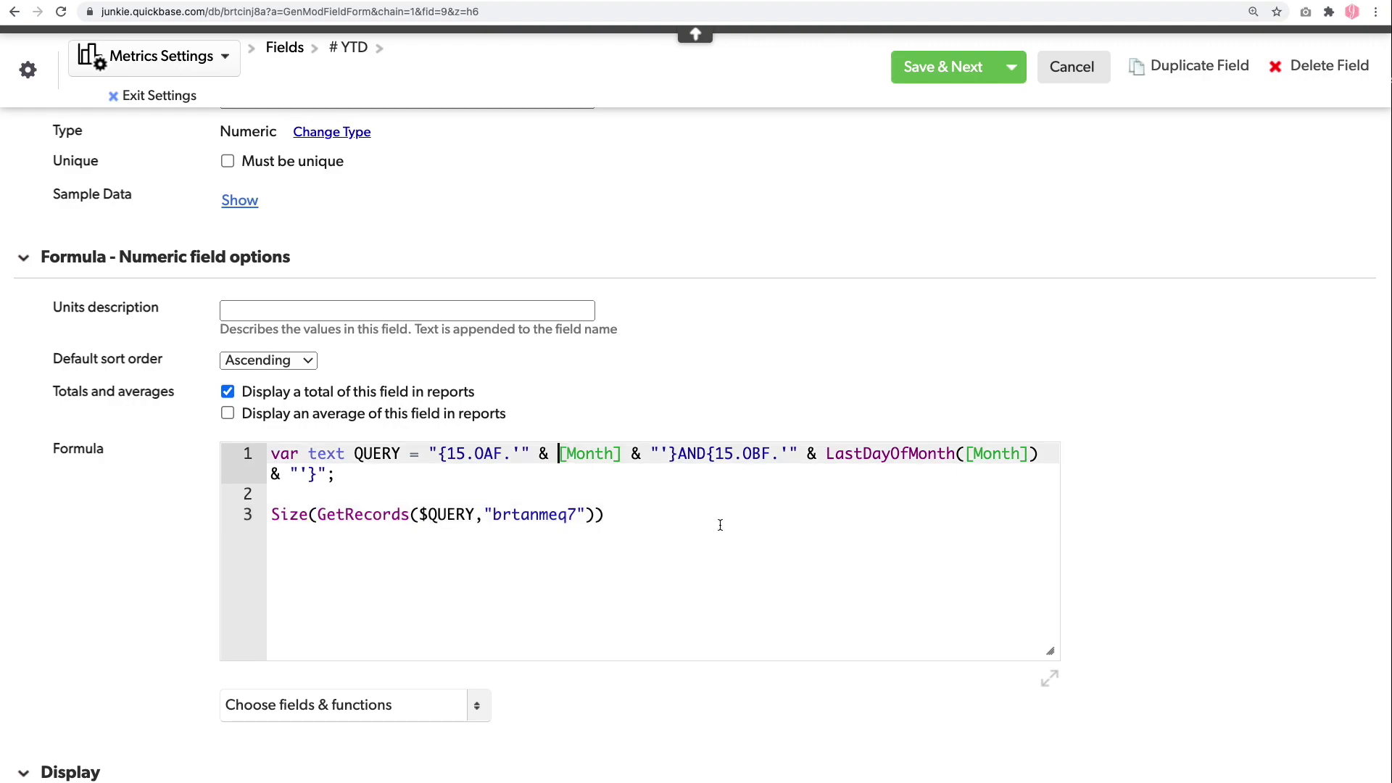
{"action": "type", "text": "FirstDayOf"}
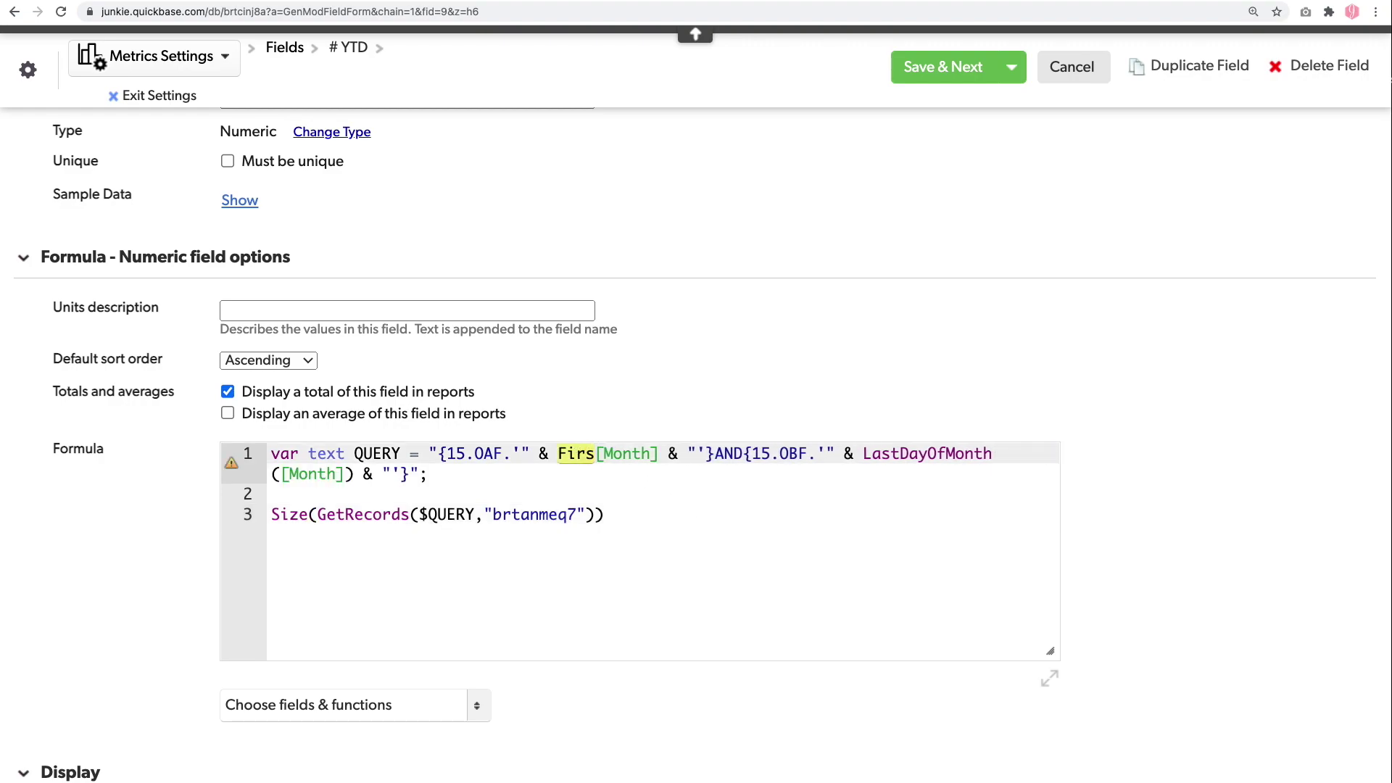
{"action": "type", "text": "Year("}
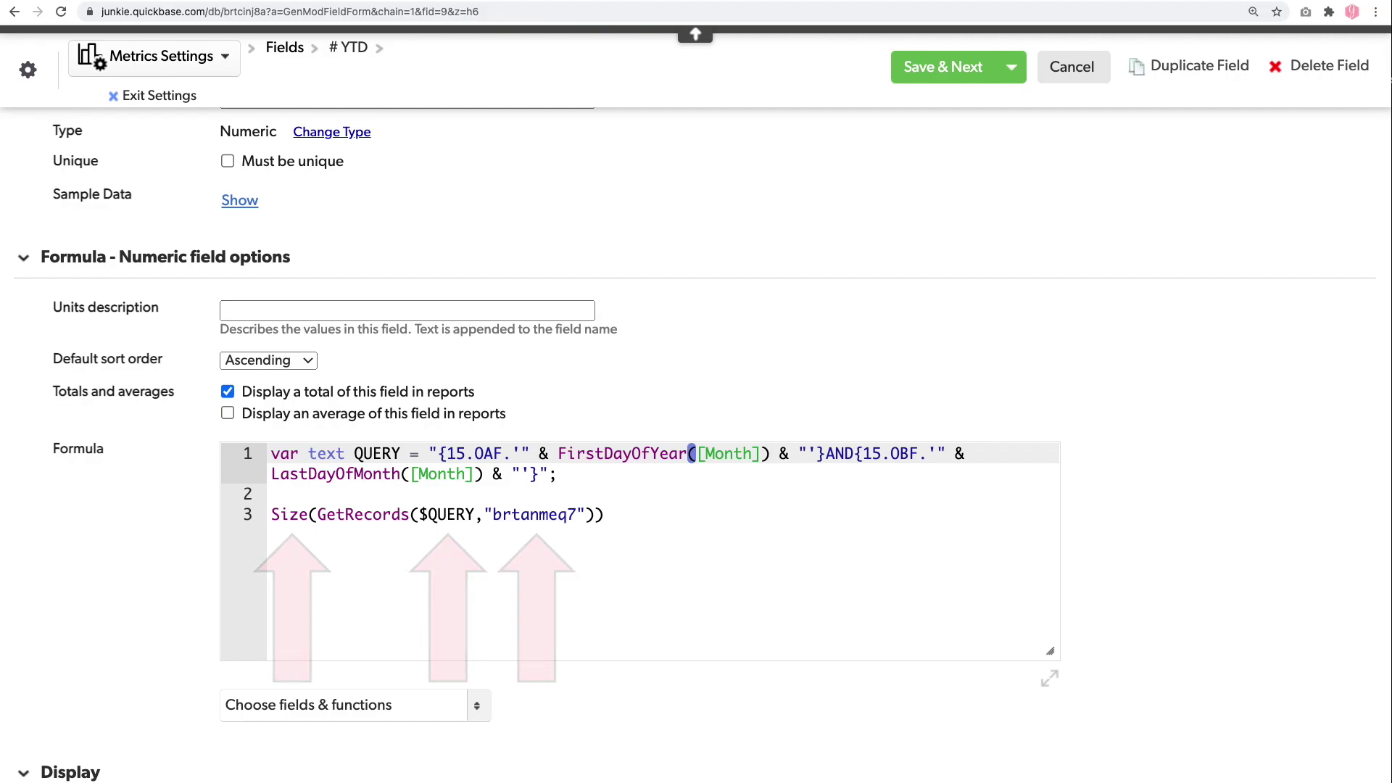
- Copy the entire # YTD formula, save the field and paste the copy into the $ YTD field's formula
{"action": "key", "text": "super+a"}
{"action": "key", "text": "super+c"}
{"action": "left_click", "coordinate": [929, 79]}
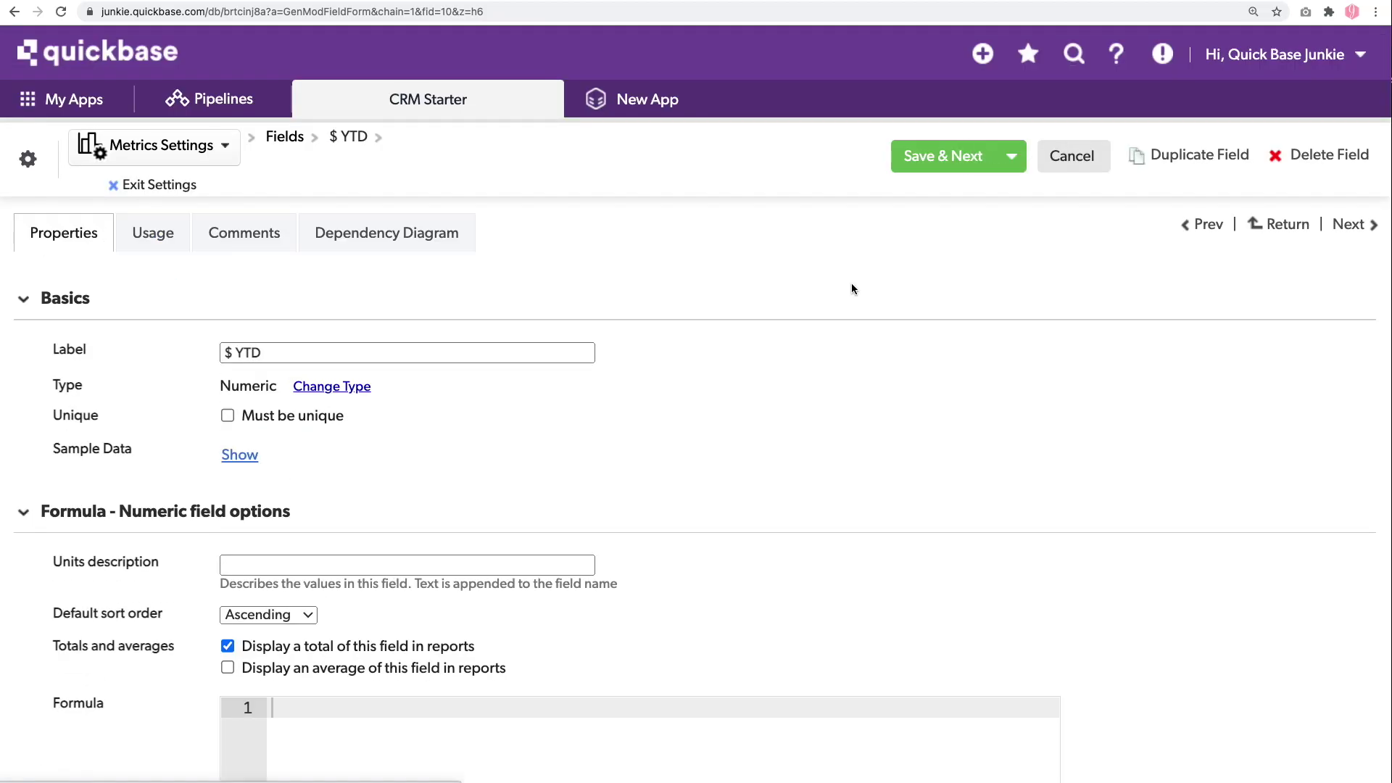
{"action": "scroll", "coordinate": [856, 268], "scroll_direction": "down", "scroll_amount": 5}
{"action": "left_click", "coordinate": [467, 559]}
{"action": "key", "text": "super+v"}
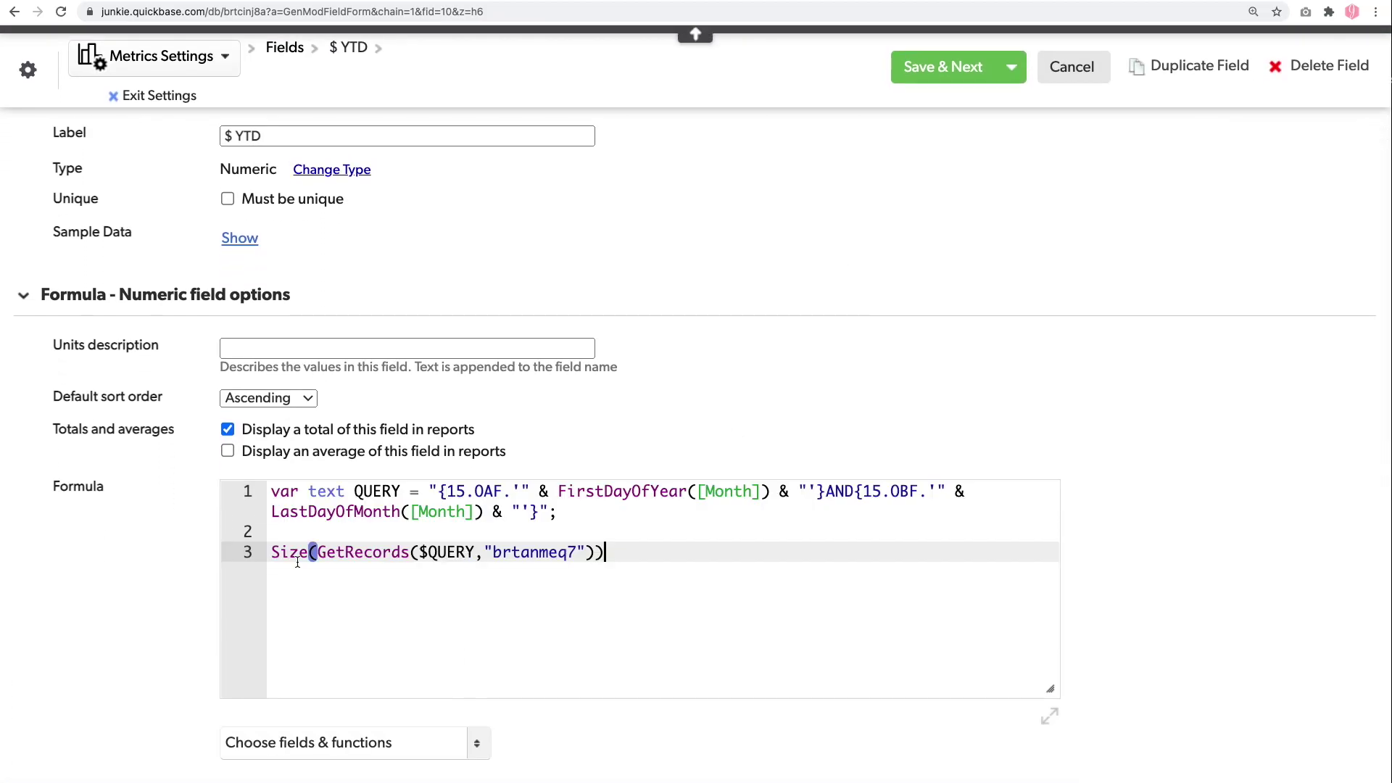
- Change Size to SumValues in the $ YTD formula, add 7 as its field ID argument, and save the field
{"action": "double_click", "coordinate": [306, 553]}
{"action": "type", "text": "SumValues"}
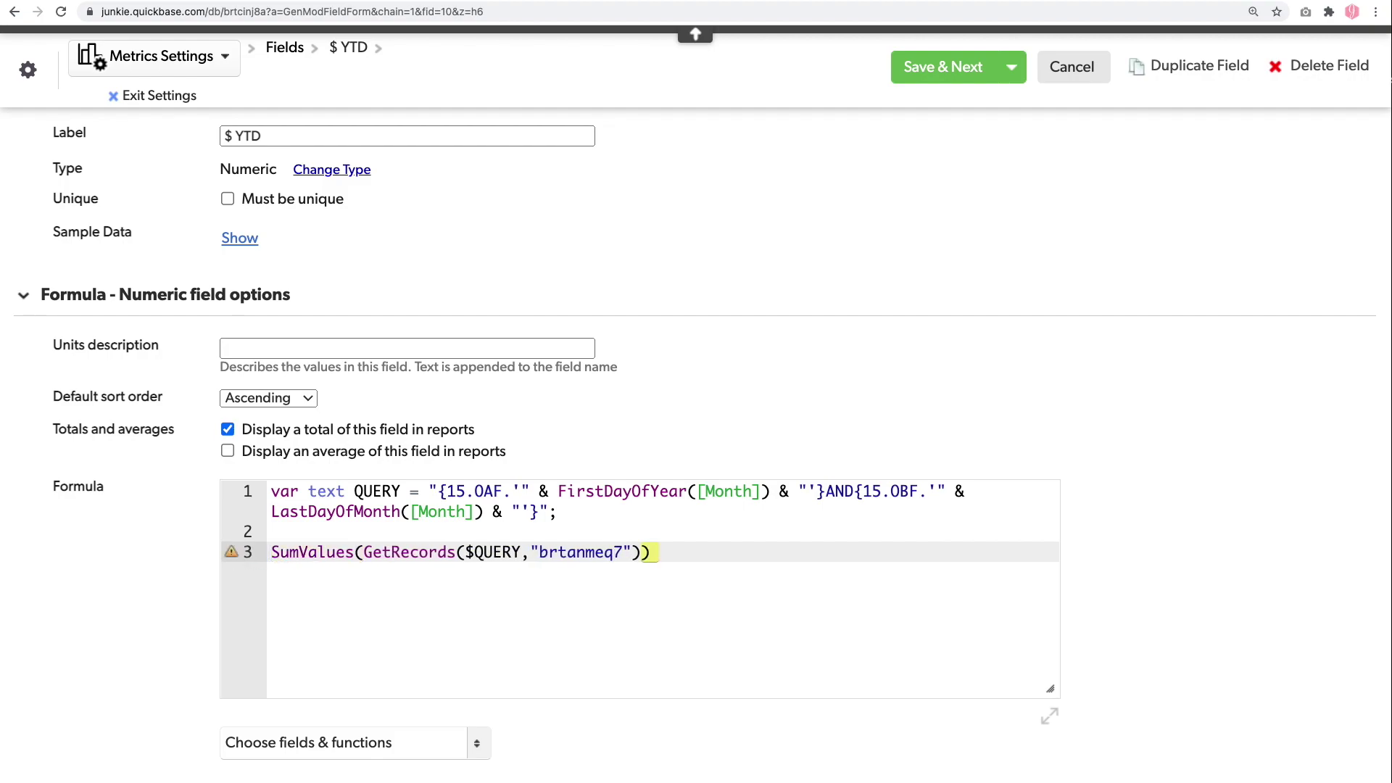
{"action": "left_click", "coordinate": [642, 552]}
{"action": "type", "text": ",7"}
{"action": "left_click", "coordinate": [943, 67]}
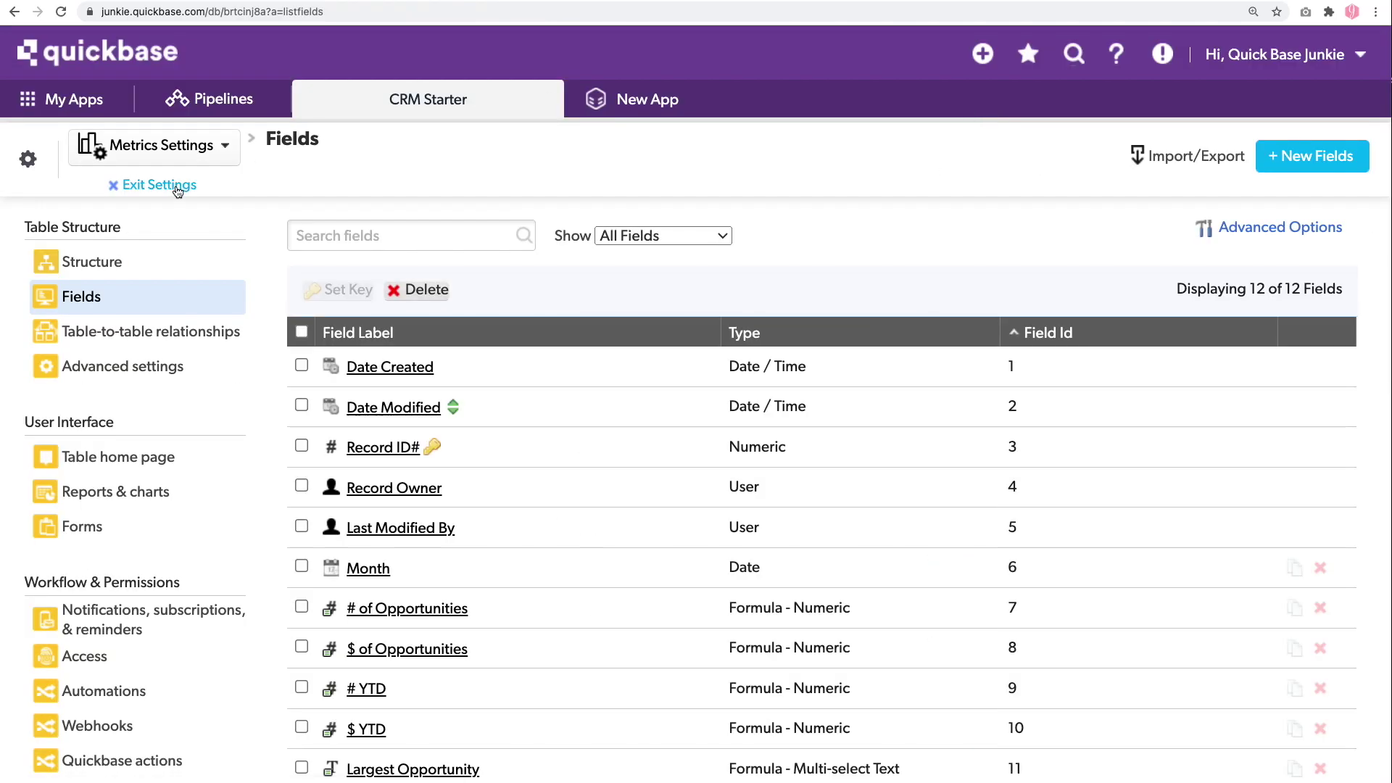
- Leave the Metrics settings and add a Metrics record with Month set to 9/1/2020, saving it
{"action": "left_click", "coordinate": [179, 187]}
{"action": "left_click", "coordinate": [629, 147]}
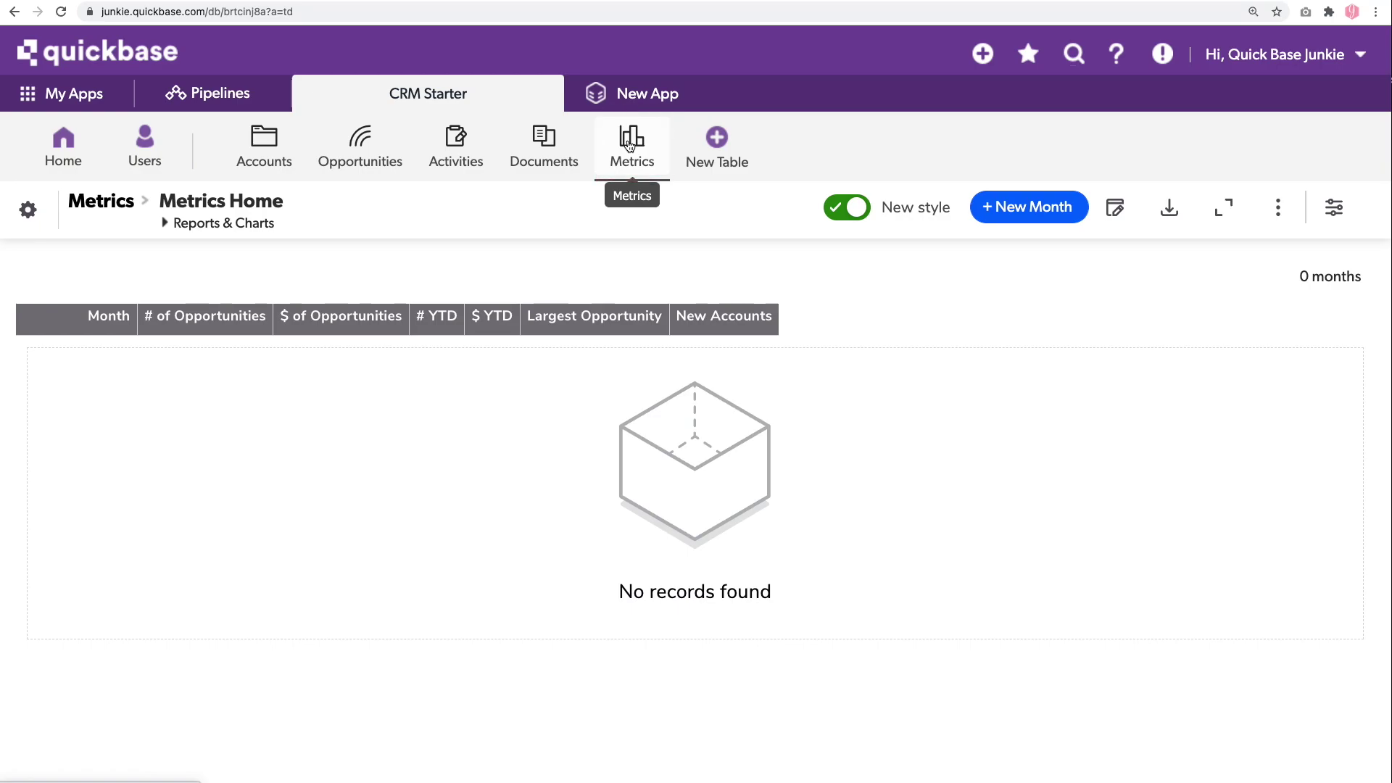
{"action": "left_click", "coordinate": [1019, 218]}
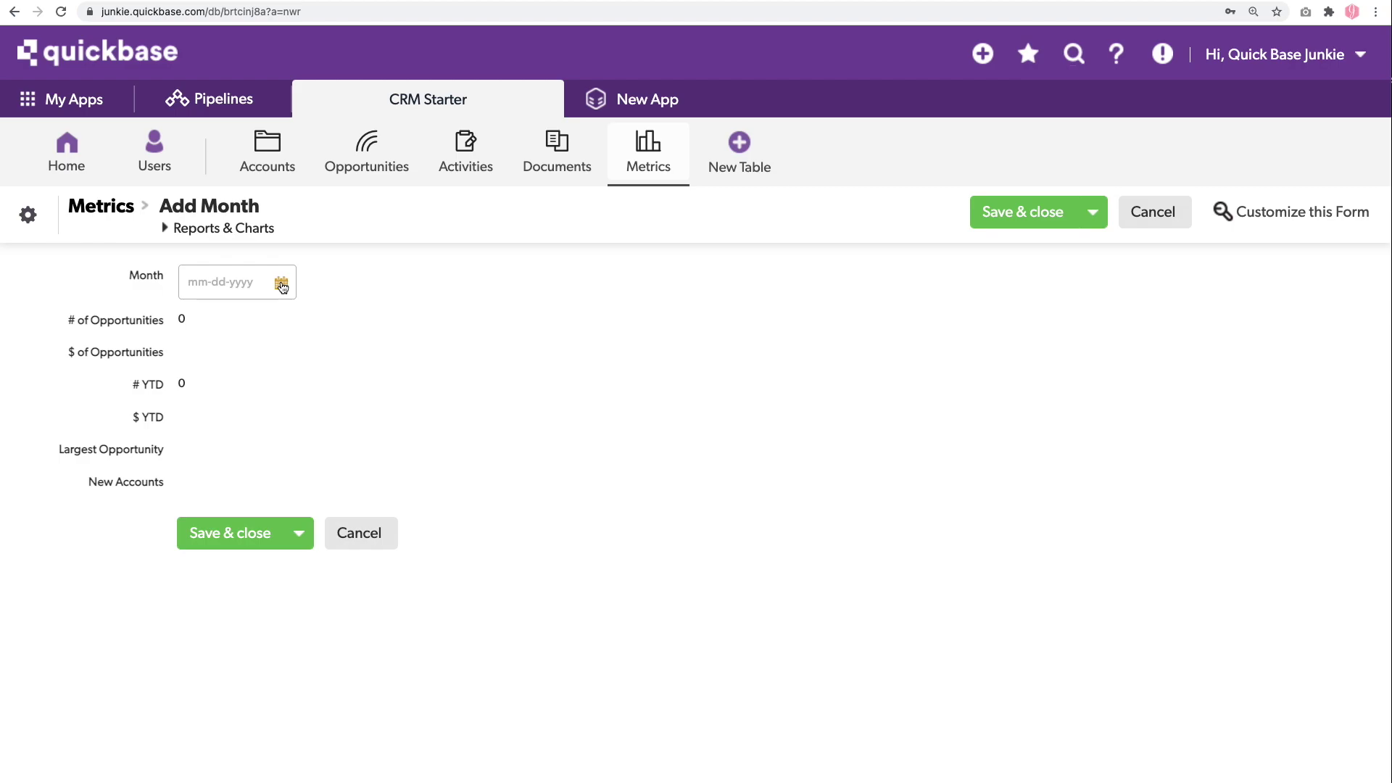
{"action": "left_click", "coordinate": [229, 283]}
{"action": "type", "text": "9/1/2020"}
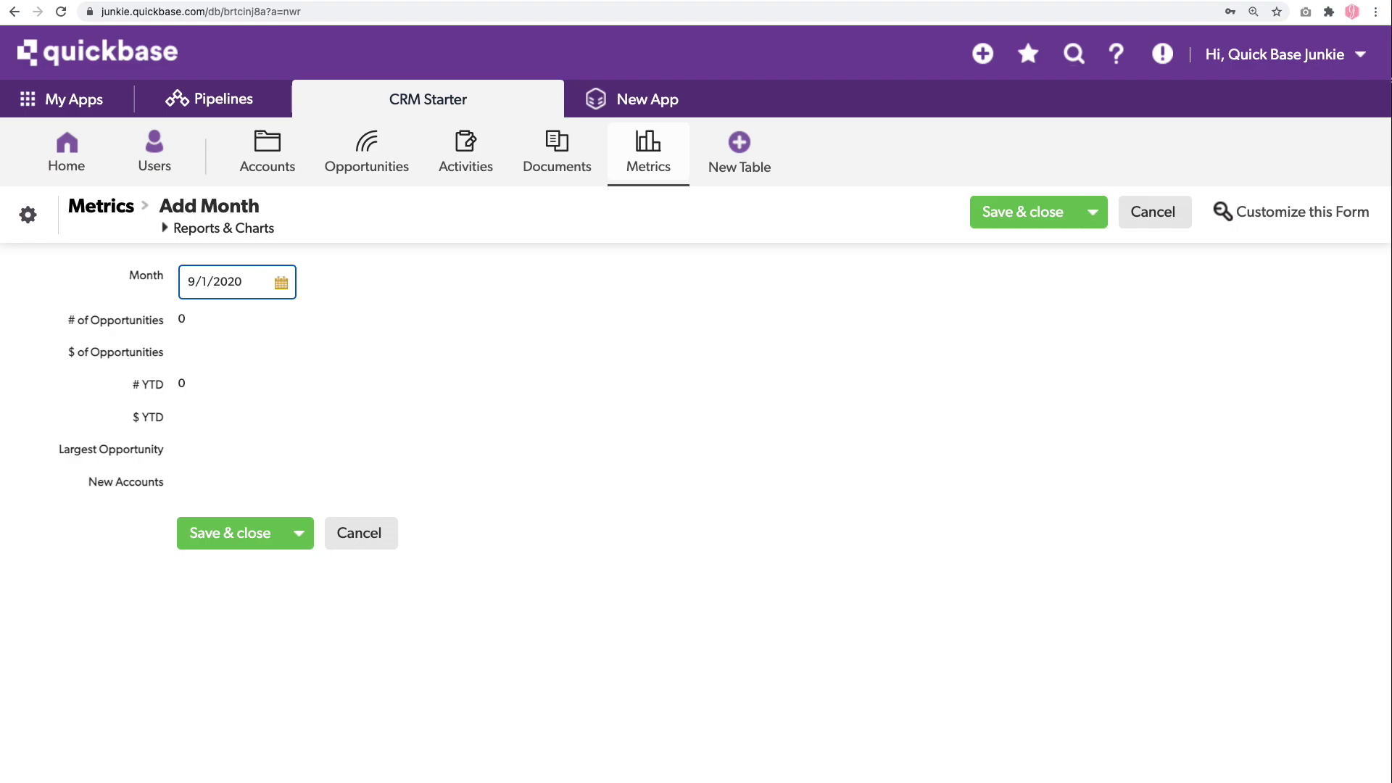
{"action": "left_click", "coordinate": [320, 288]}
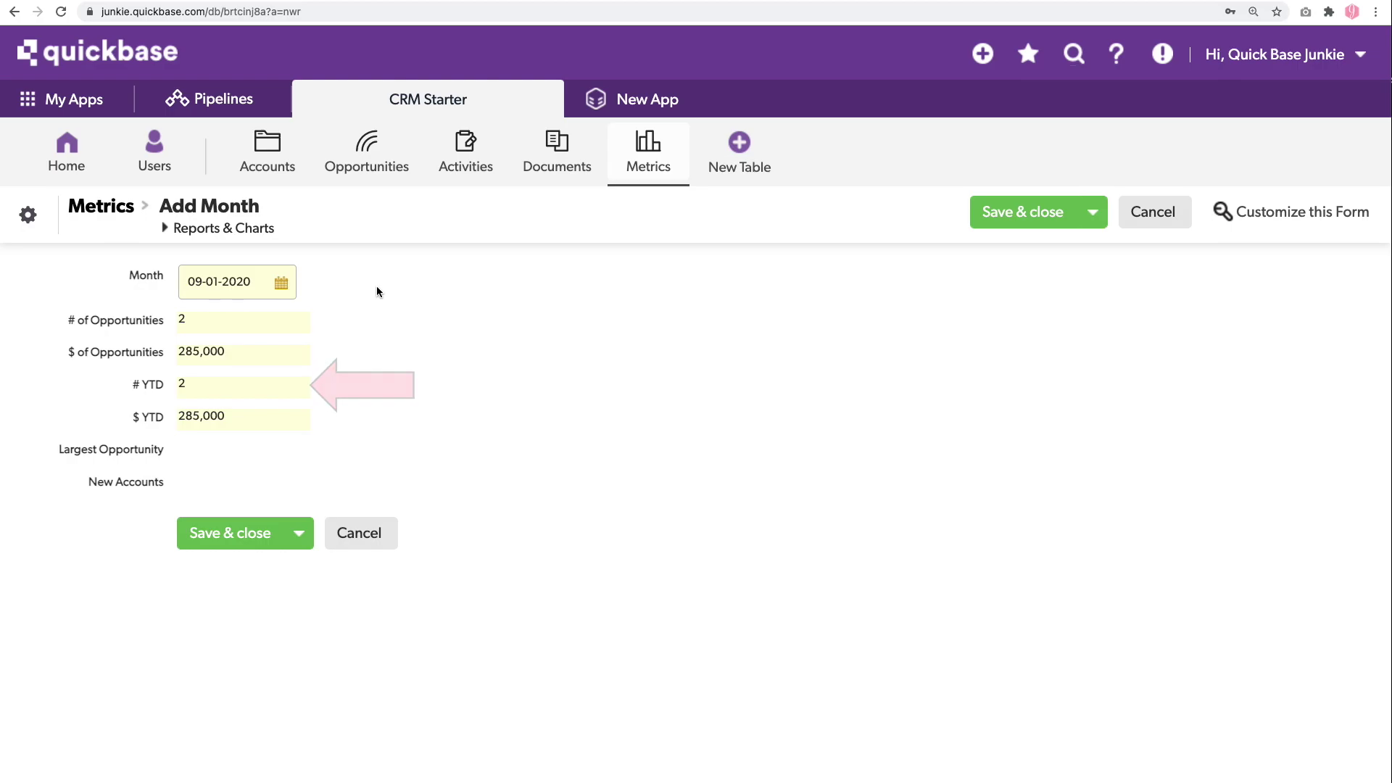
{"action": "left_click", "coordinate": [1052, 213]}
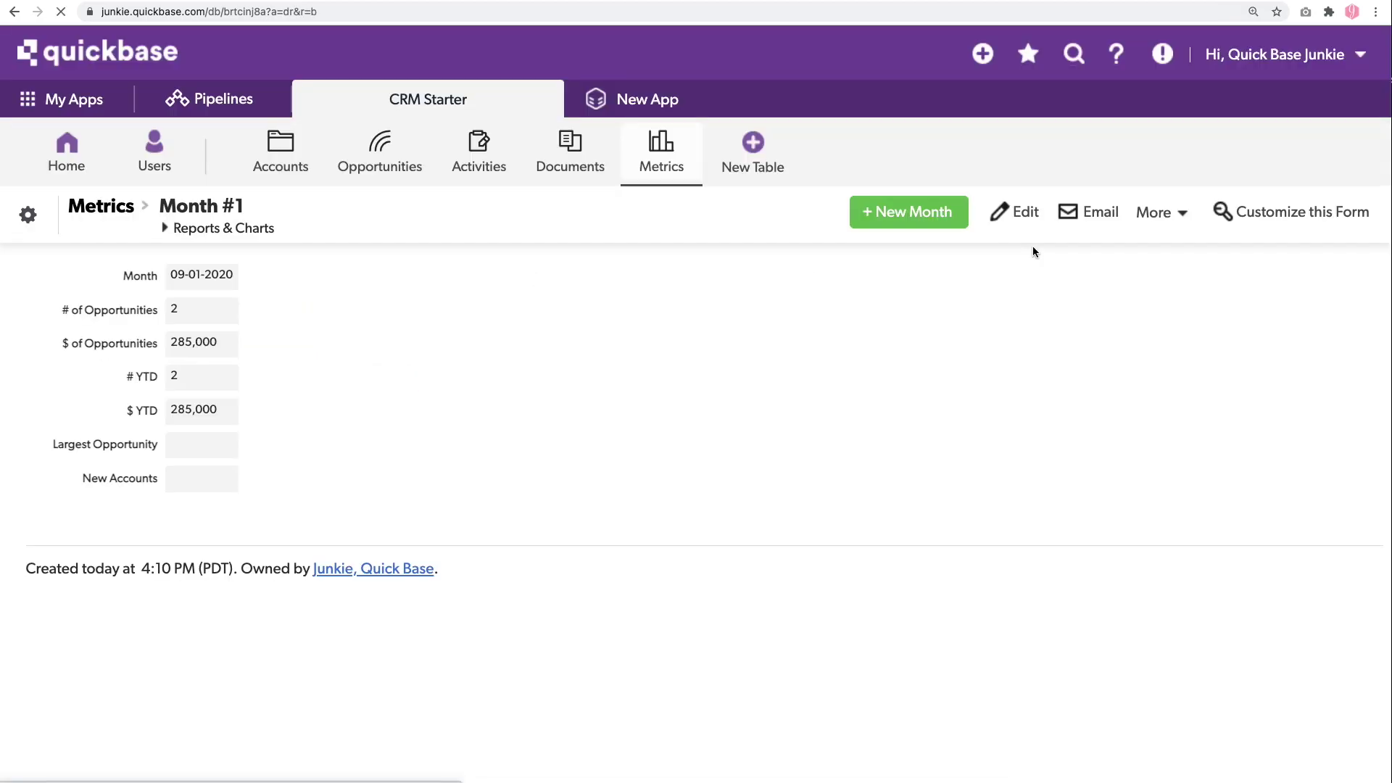
- Add Metrics records for the months 10/1/2020, 11/1/2020 and 12/1/2020 in the Metrics grid and save them
{"action": "left_click", "coordinate": [660, 161]}
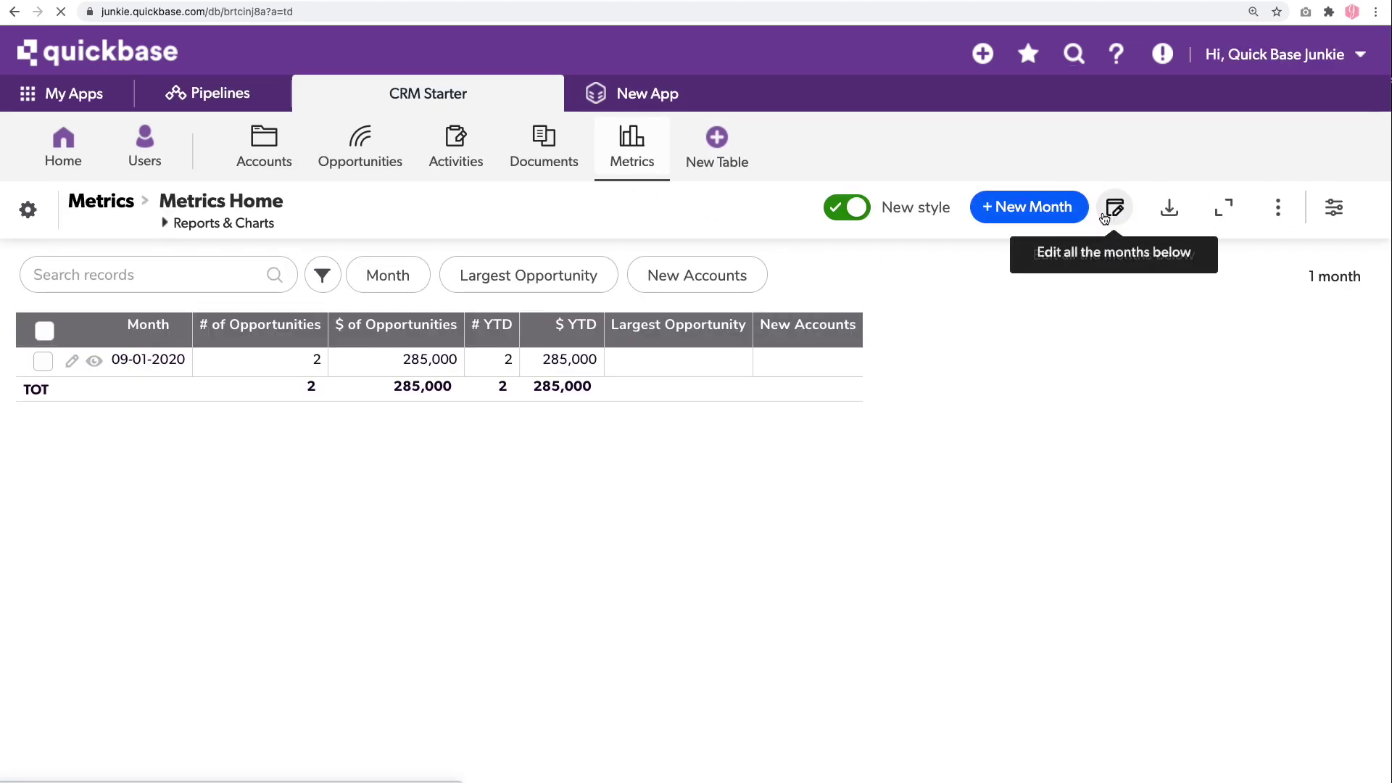
{"action": "left_click", "coordinate": [1114, 209]}
{"action": "left_click", "coordinate": [134, 399]}
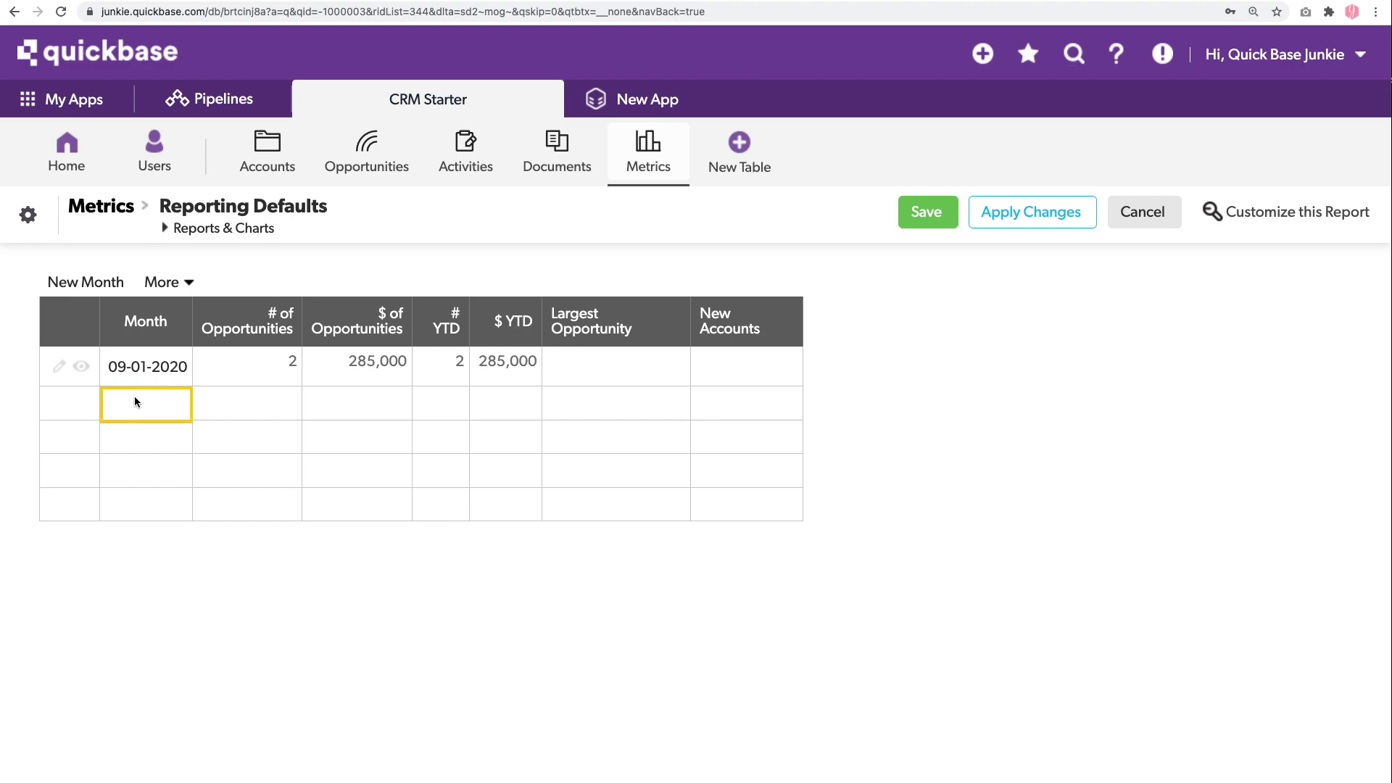
{"action": "type", "text": "10/1/2020\t1\t170,000 11/1/2020\t4\t633,000 12/1/2020\t2\t254,000"}
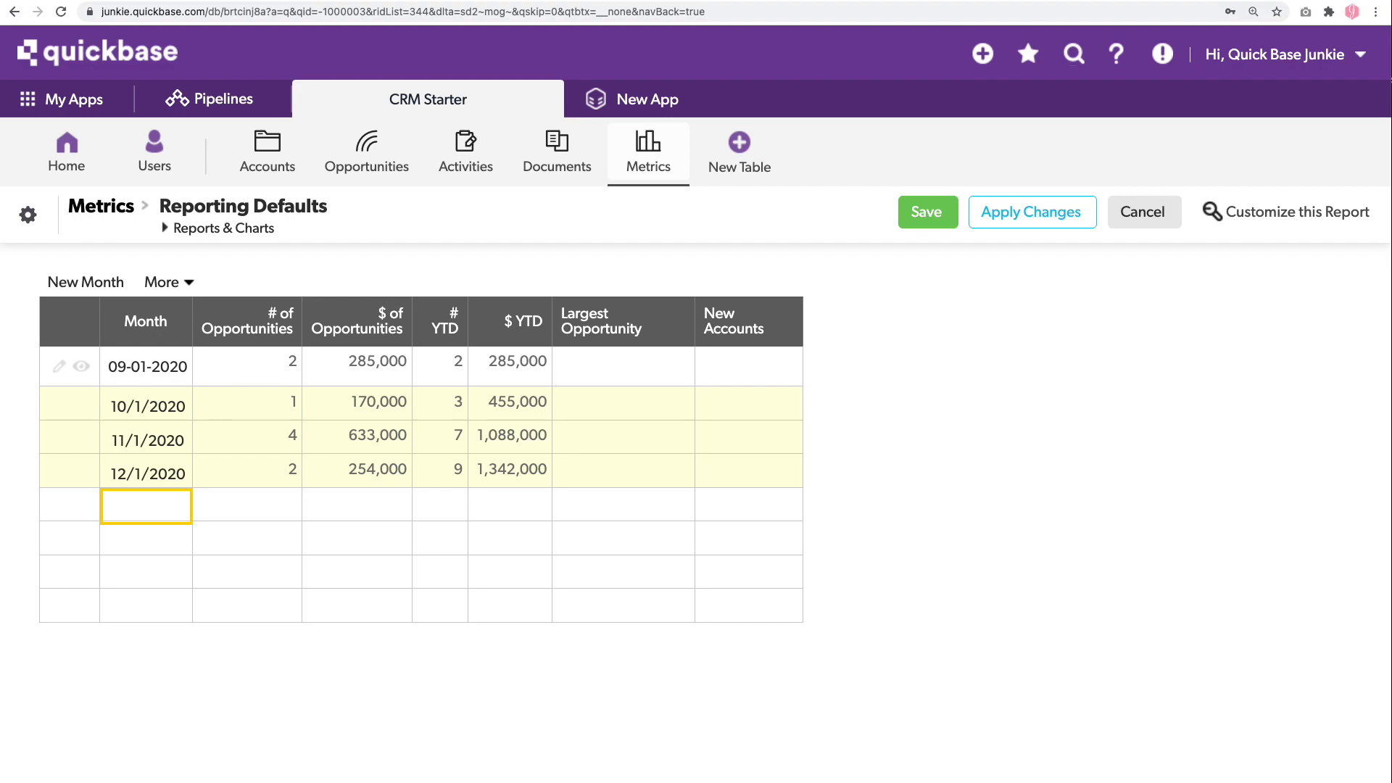
{"action": "left_click", "coordinate": [918, 214]}
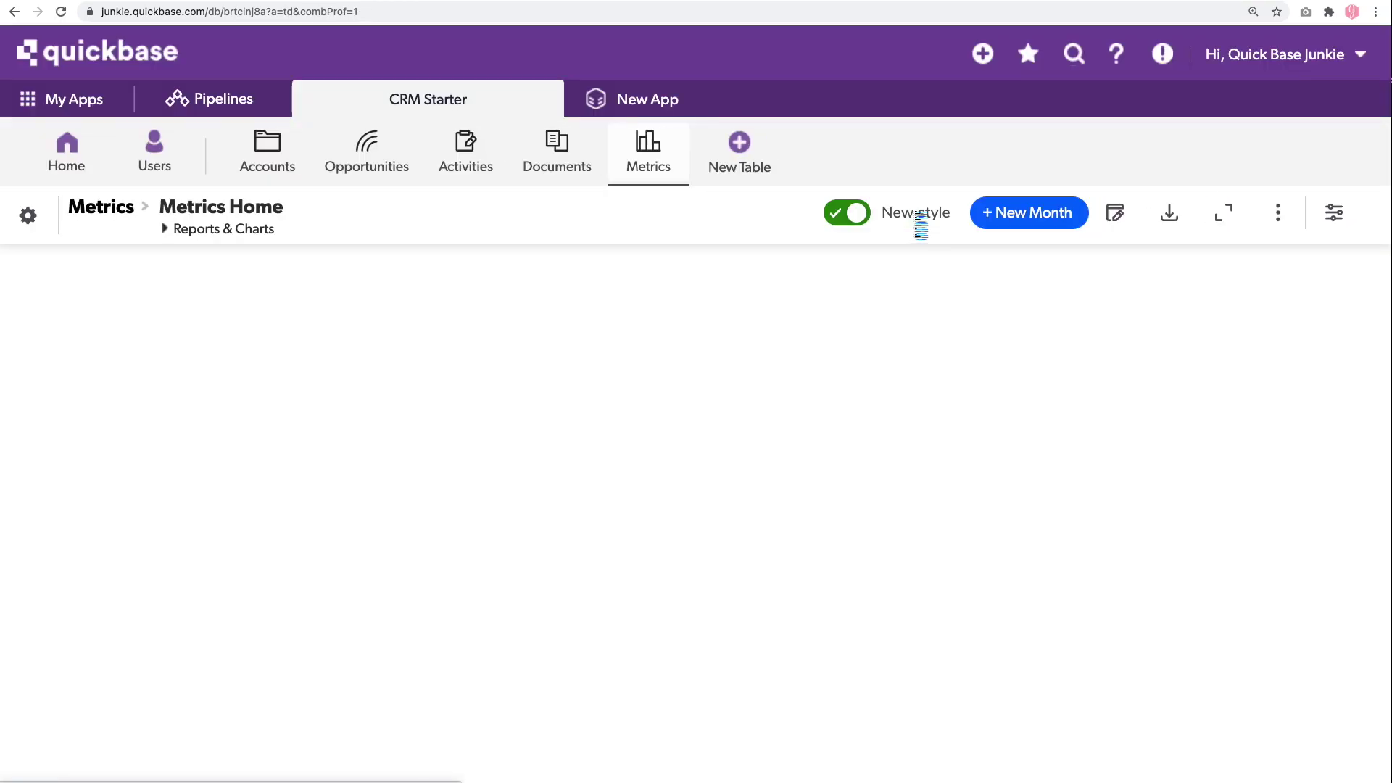
- Set the Metrics default report to sort from high to low by Month and save the report settings
{"action": "left_click", "coordinate": [1333, 208]}
{"action": "left_click", "coordinate": [948, 379]}
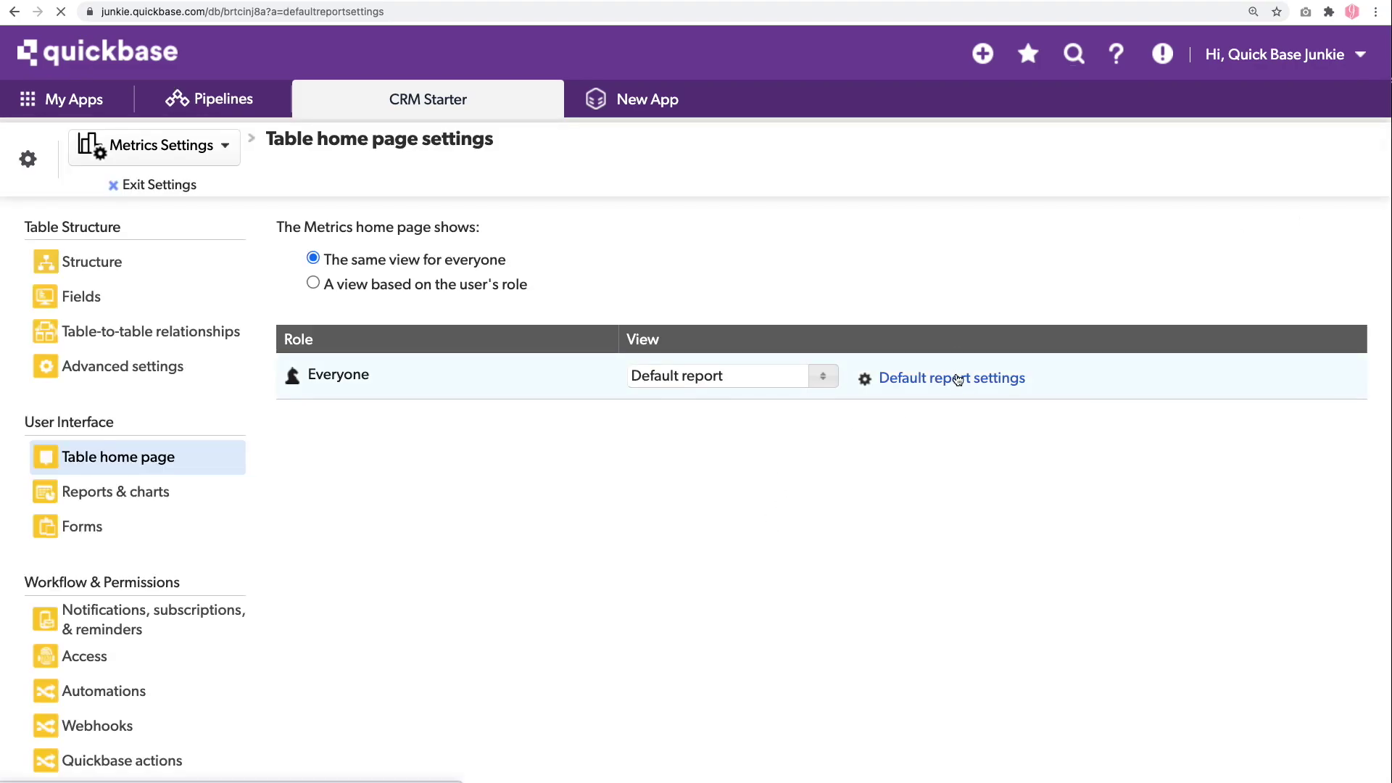
{"action": "scroll", "coordinate": [715, 507], "scroll_direction": "down", "scroll_amount": 10}
{"action": "scroll", "coordinate": [715, 509], "scroll_direction": "up", "scroll_amount": 1}
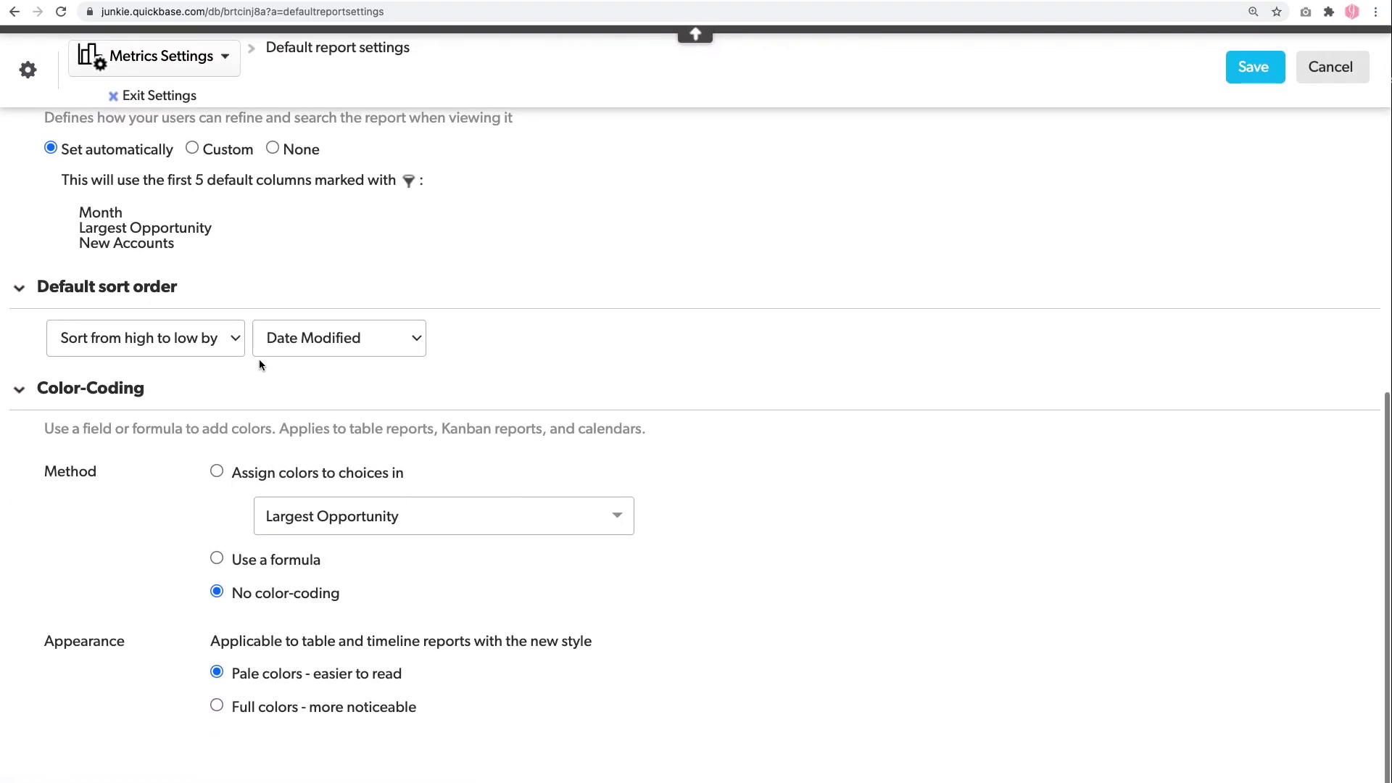
{"action": "left_click", "coordinate": [364, 347]}
{"action": "left_click", "coordinate": [331, 405]}
{"action": "left_click", "coordinate": [199, 347]}
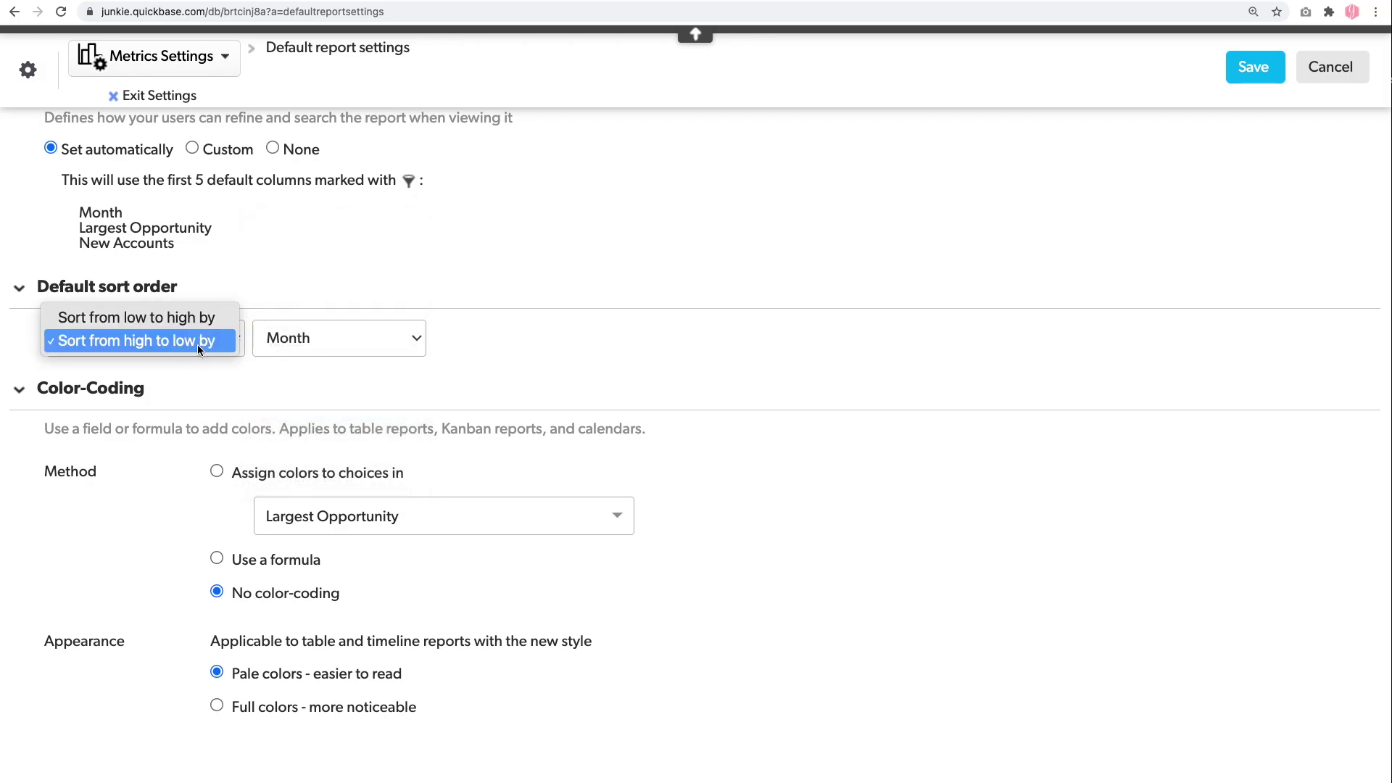
{"action": "left_click", "coordinate": [197, 345]}
{"action": "left_click", "coordinate": [1255, 67]}
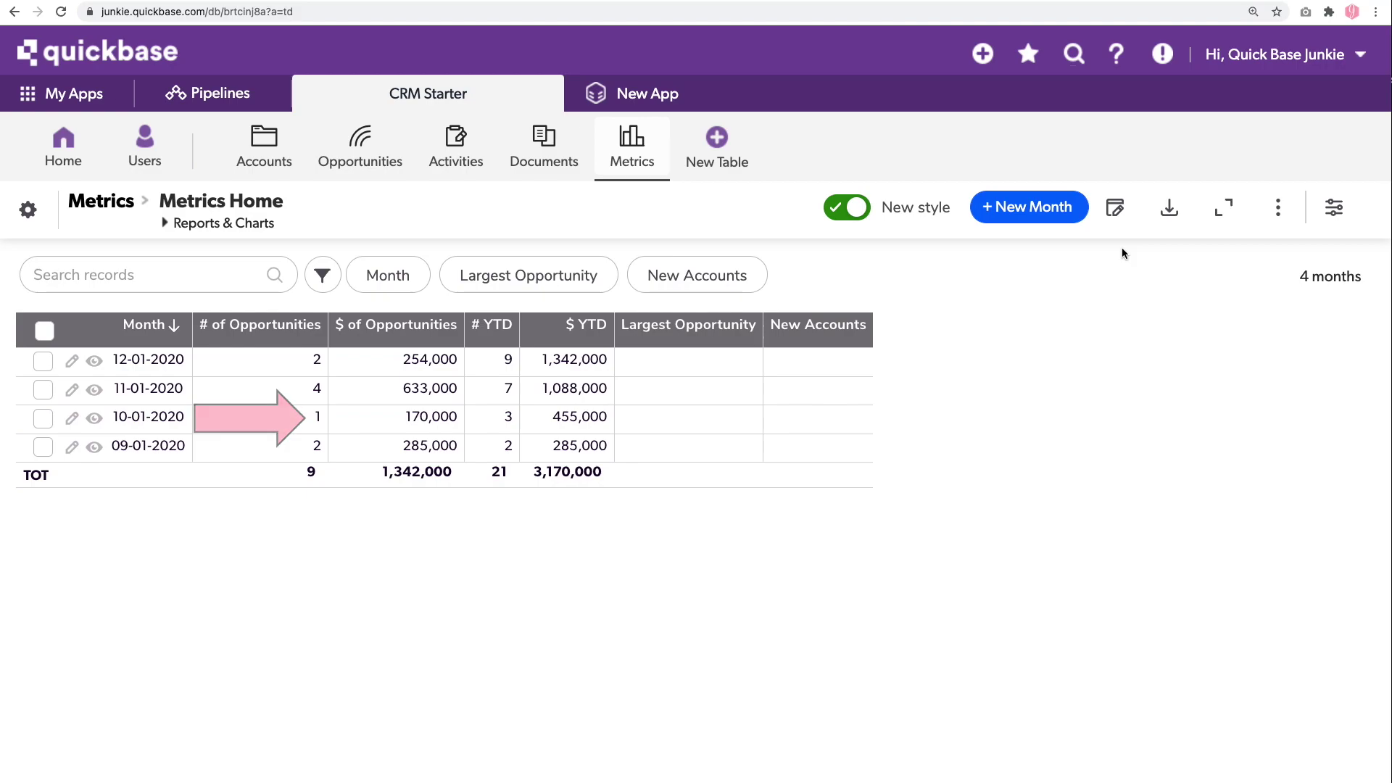
- Turn off the display of a total in reports for the # YTD field and save it
{"action": "left_click", "coordinate": [505, 330]}
{"action": "left_click", "coordinate": [438, 532]}
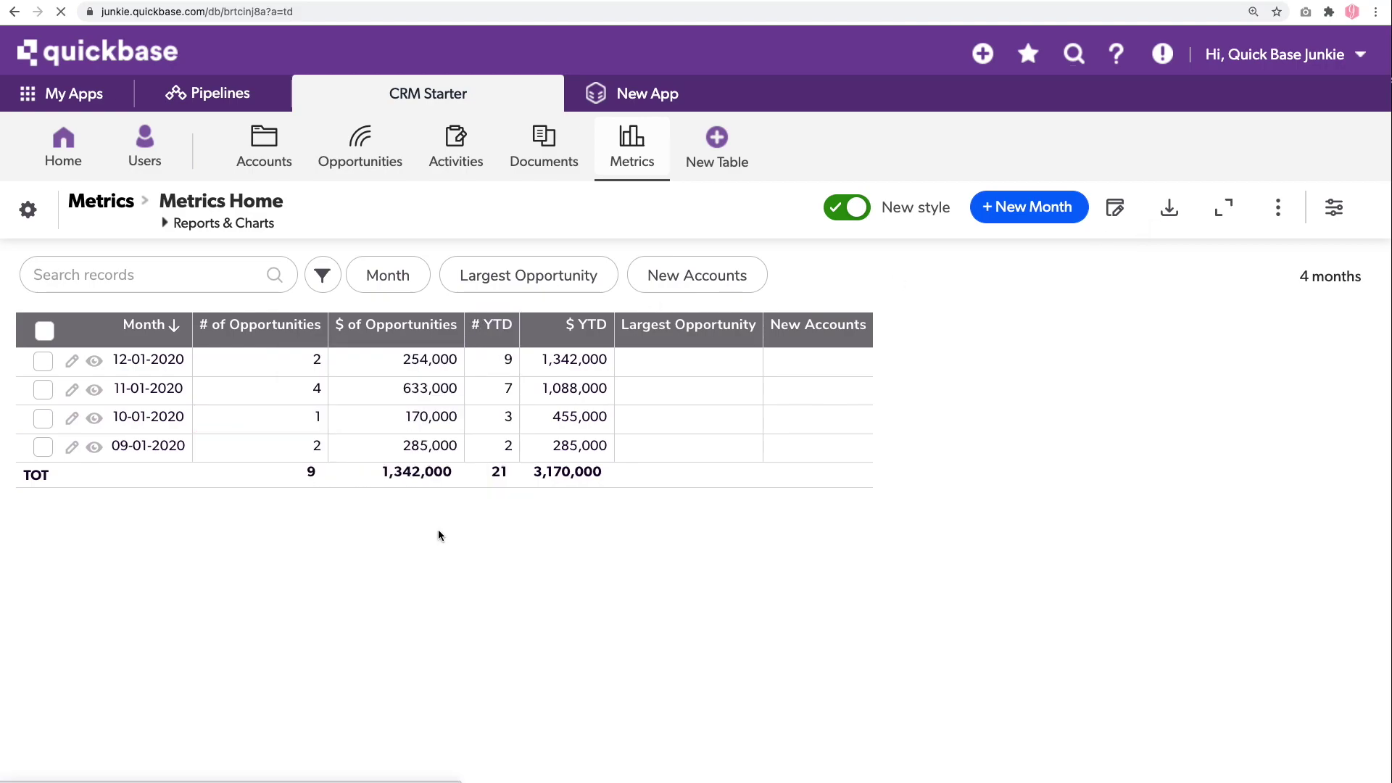
{"action": "left_click", "coordinate": [227, 646]}
{"action": "left_click", "coordinate": [1012, 168]}
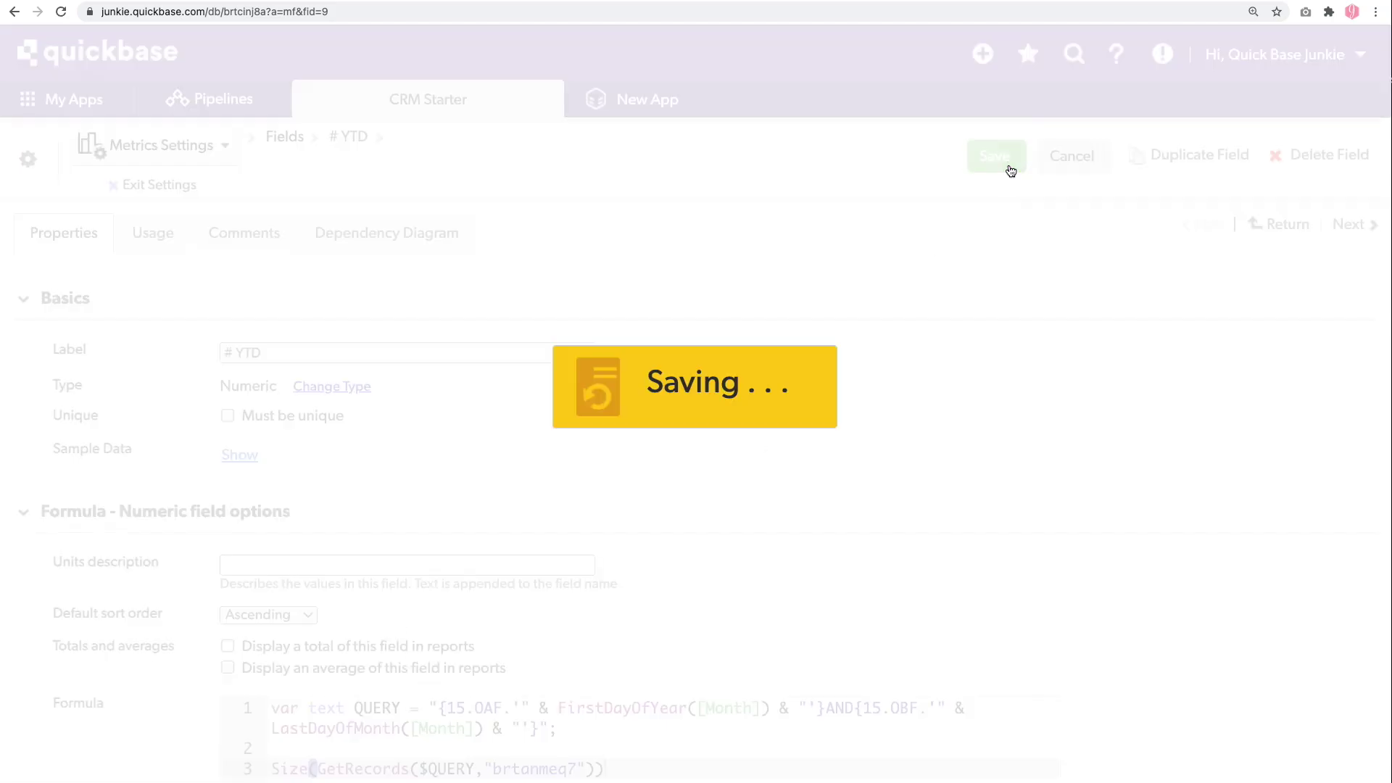
- Turn off the $ YTD field's report total, show its separator after 3 places, display it as currency, and save the field
{"action": "left_click", "coordinate": [596, 327]}
{"action": "left_click", "coordinate": [529, 532]}
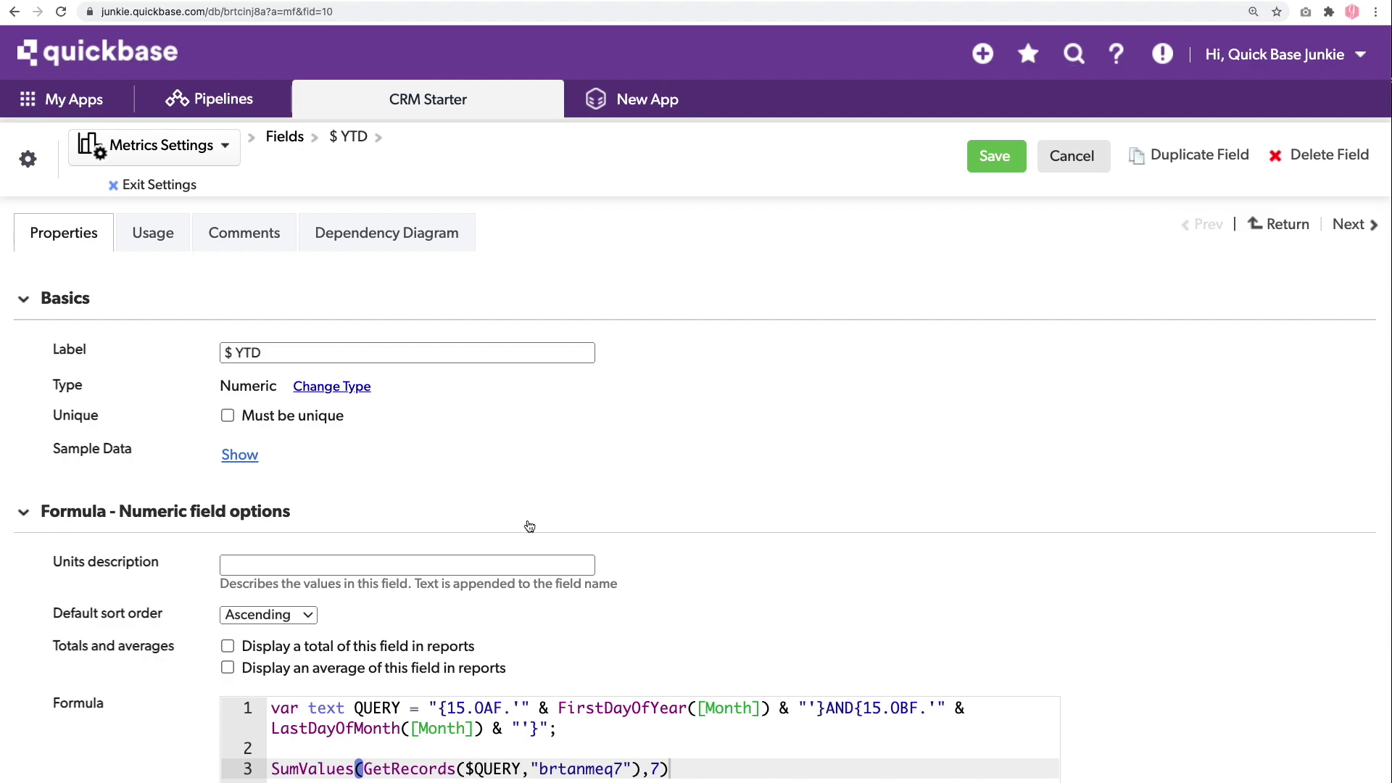
{"action": "scroll", "coordinate": [529, 528], "scroll_direction": "down", "scroll_amount": 5}
{"action": "left_click", "coordinate": [390, 615]}
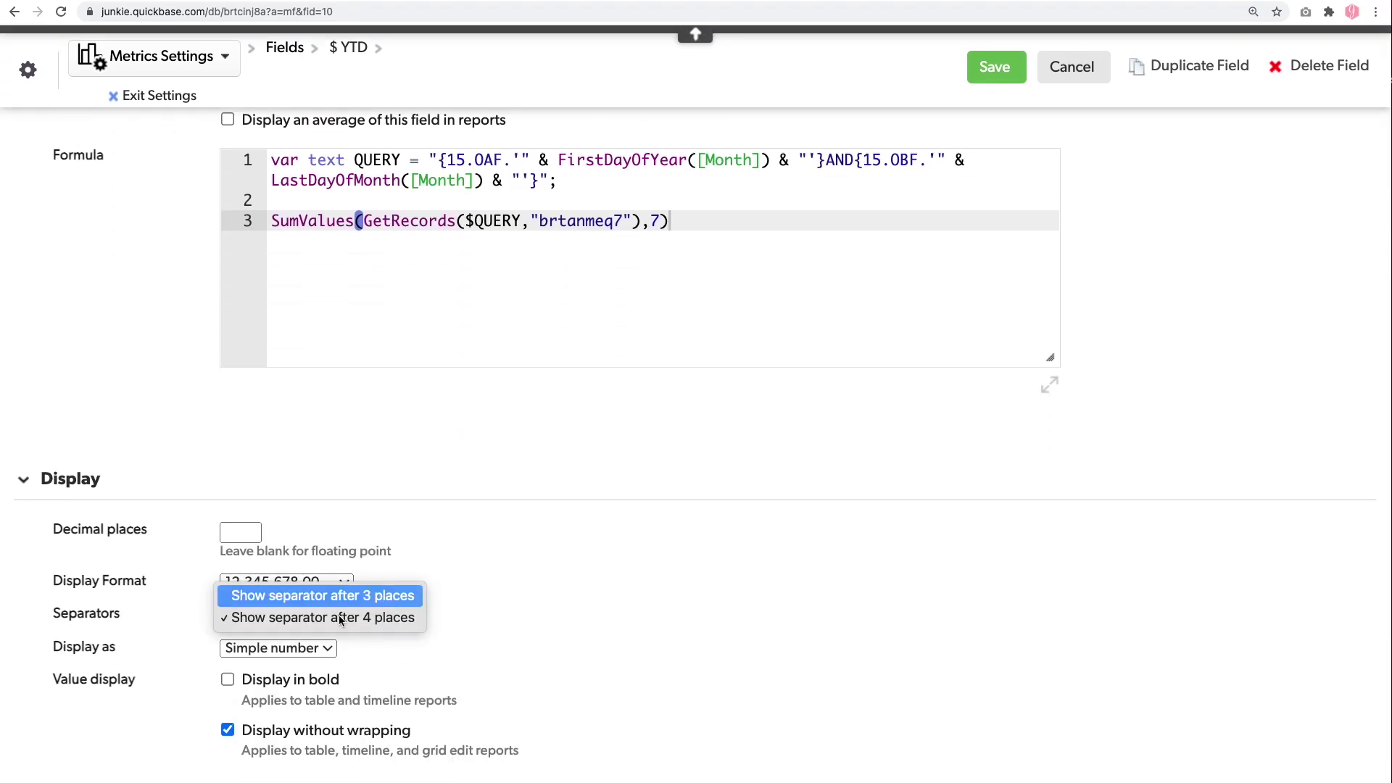
{"action": "left_click", "coordinate": [356, 596]}
{"action": "left_click", "coordinate": [290, 648]}
{"action": "left_click", "coordinate": [294, 717]}
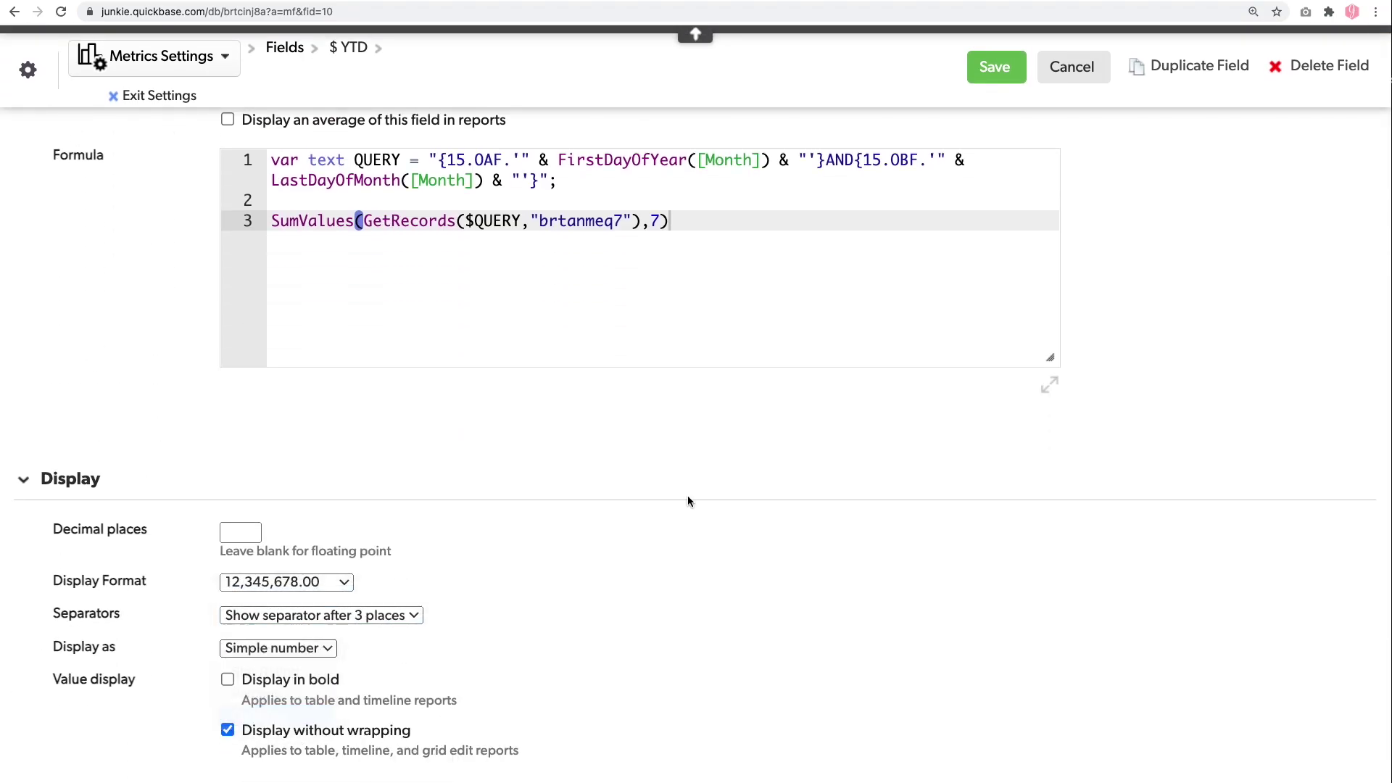
{"action": "left_click", "coordinate": [1008, 67]}
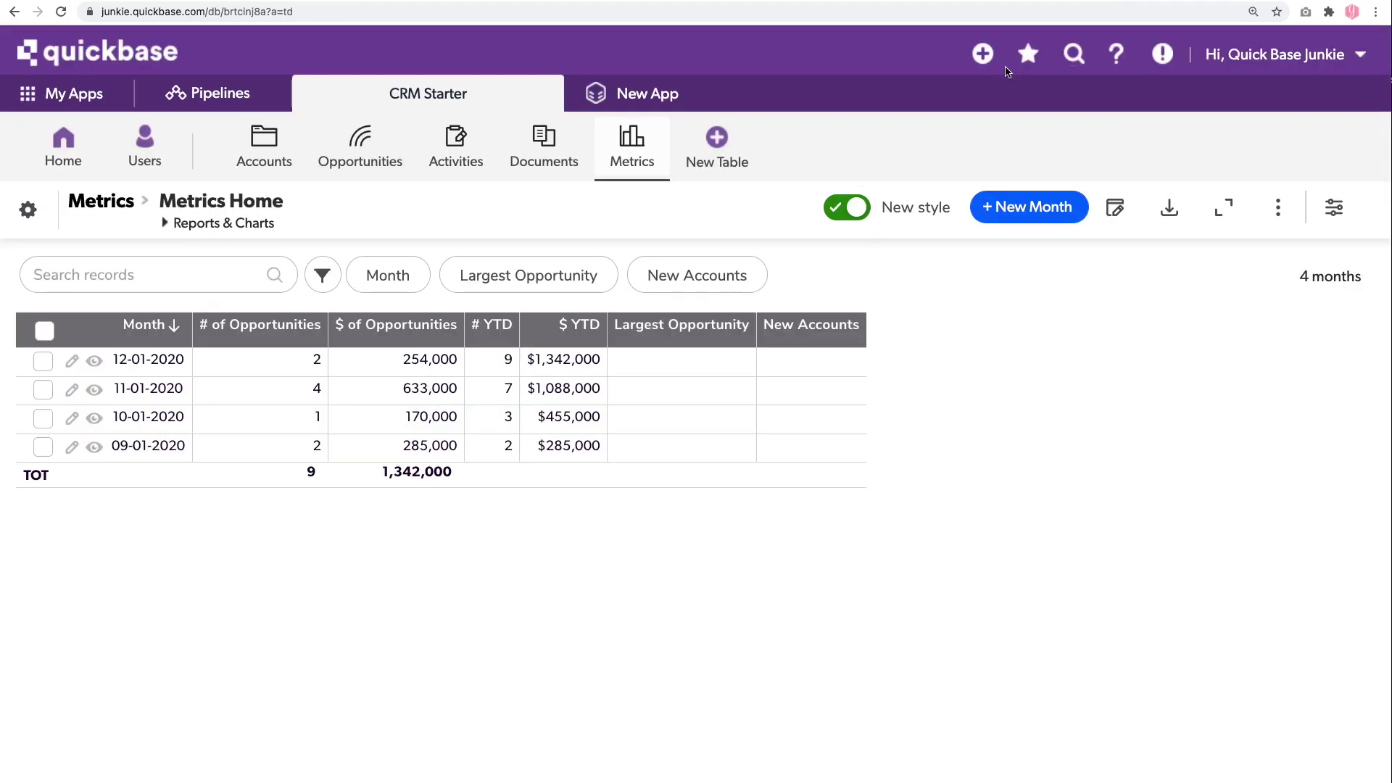
- Format the $ of Opportunities field as currency with the separator shown after 3 places and save the field
{"action": "left_click", "coordinate": [444, 328]}
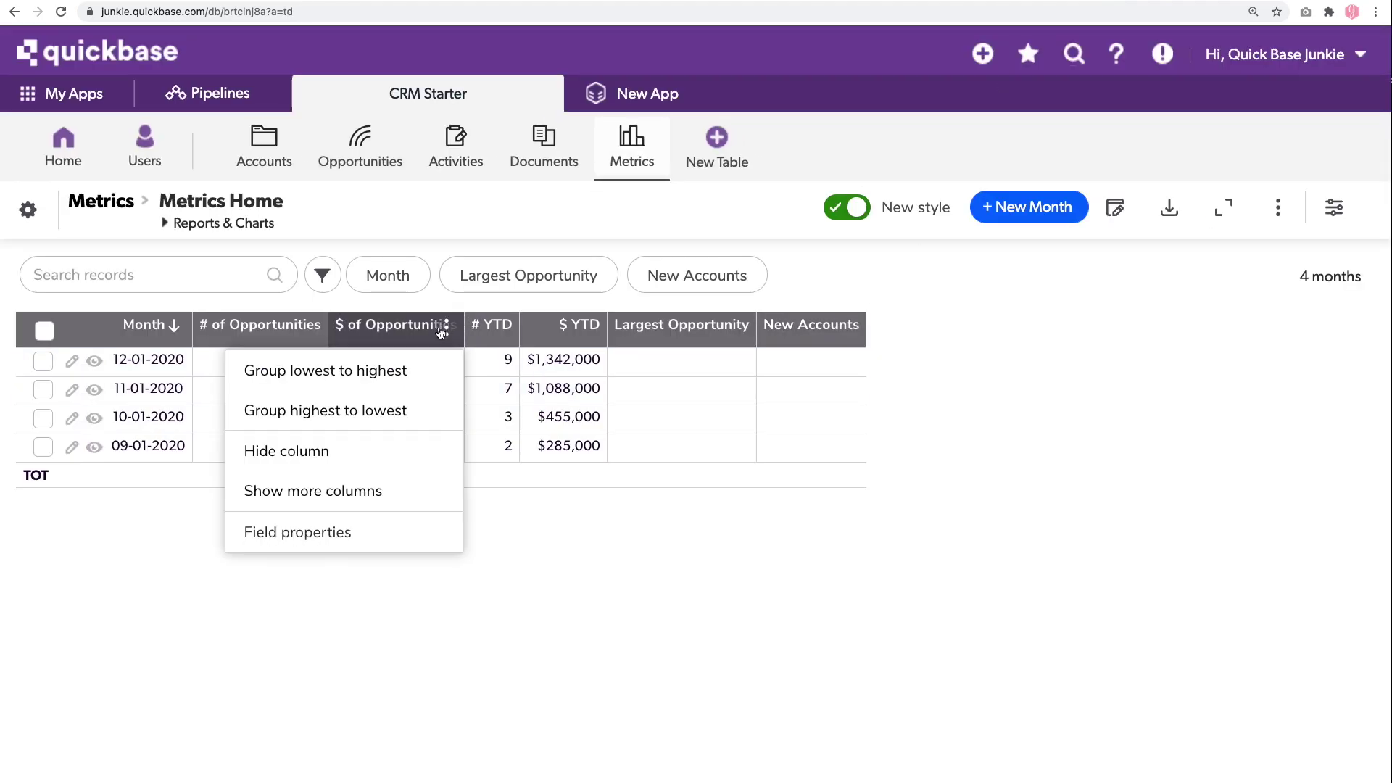
{"action": "left_click", "coordinate": [385, 535]}
{"action": "scroll", "coordinate": [301, 593], "scroll_direction": "down", "scroll_amount": 3}
{"action": "left_click", "coordinate": [301, 593]}
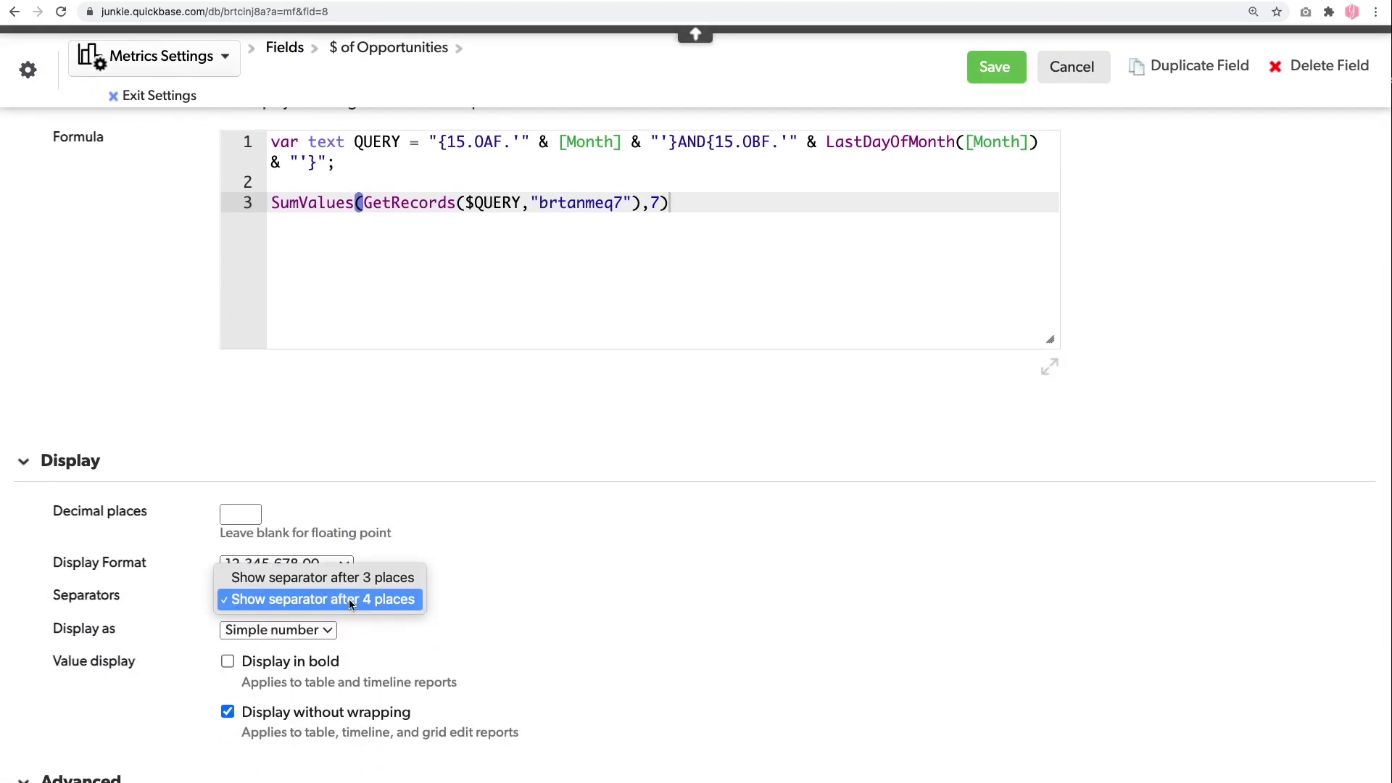
{"action": "left_click", "coordinate": [312, 575]}
{"action": "left_click", "coordinate": [305, 630]}
{"action": "left_click", "coordinate": [261, 696]}
{"action": "left_click", "coordinate": [995, 67]}
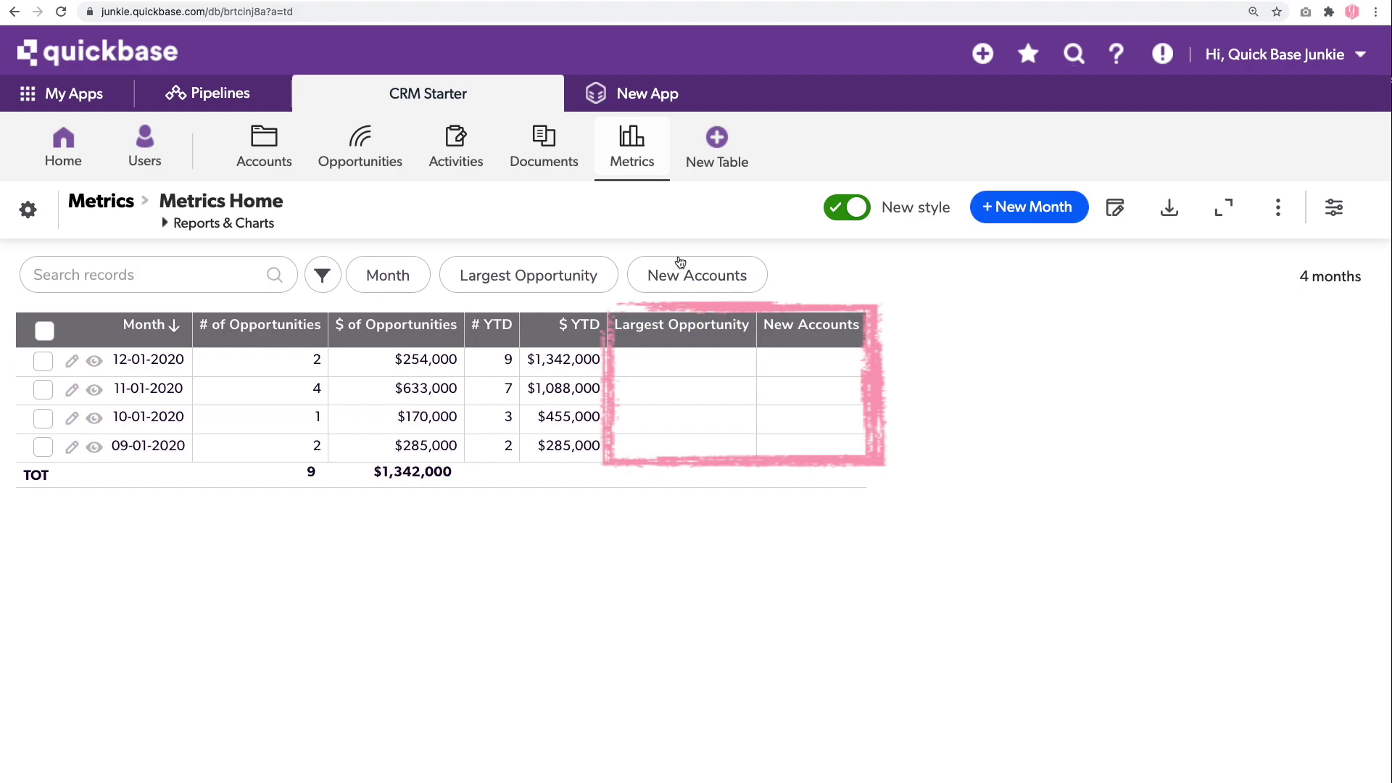
- Examine the Opp # for Account formula from the Opportunities table's Account Opps report, widening the formula box, and leave without saving
{"action": "left_click", "coordinate": [348, 136]}
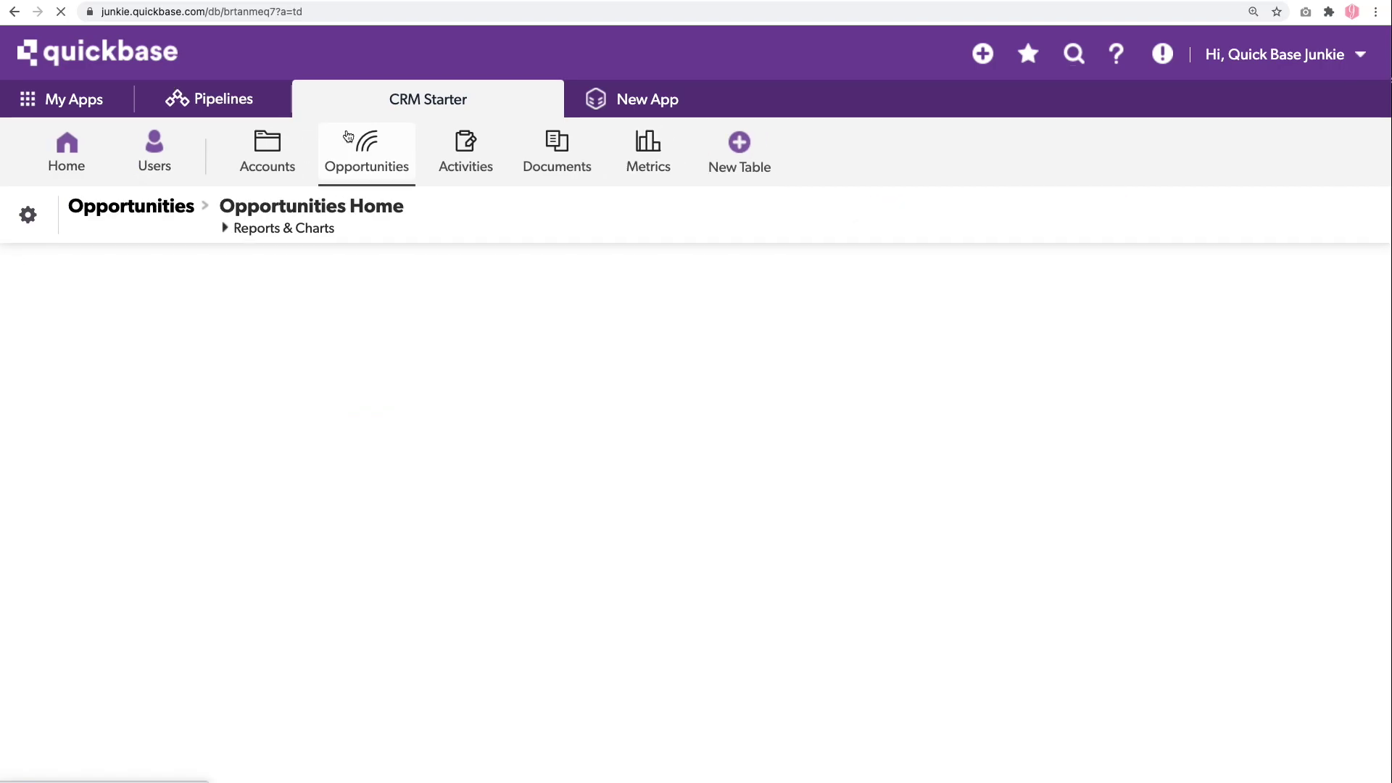
{"action": "left_click", "coordinate": [314, 225]}
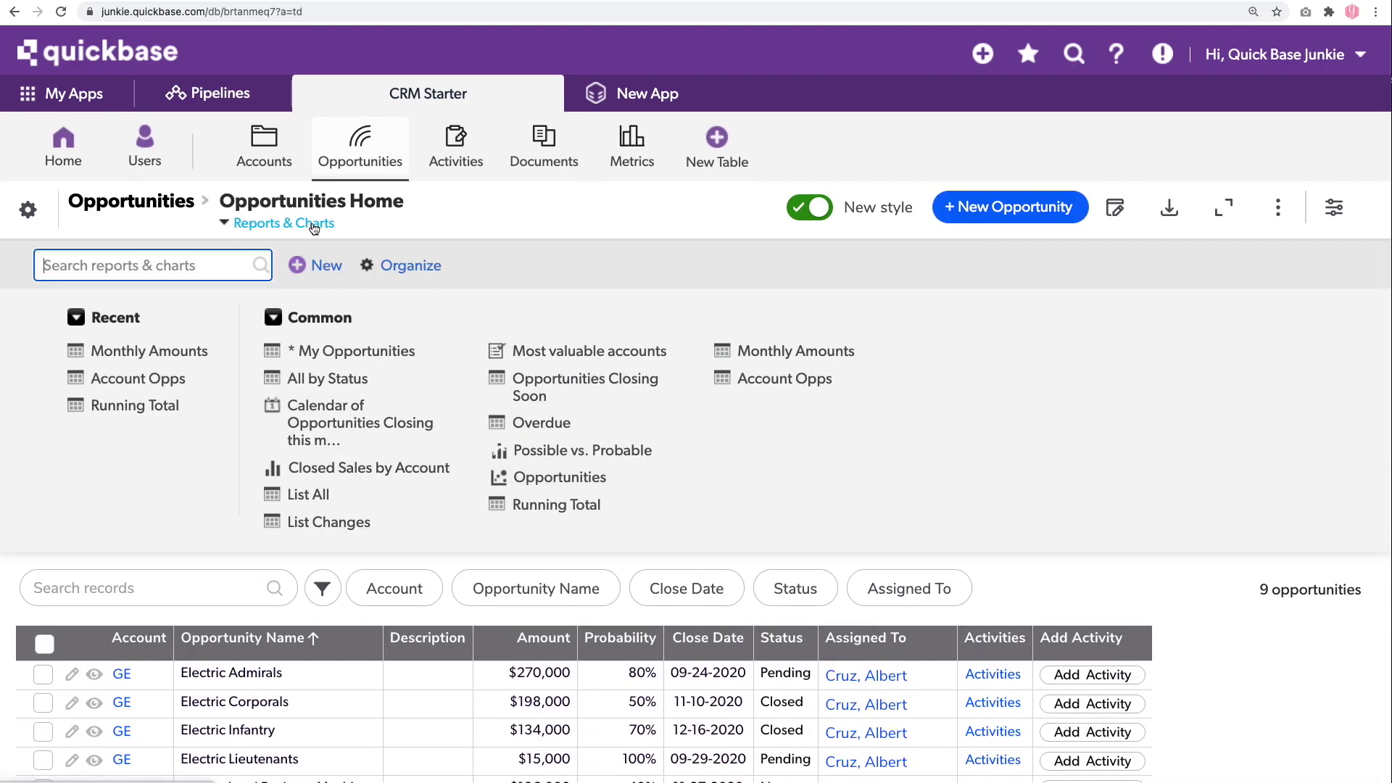
{"action": "left_click", "coordinate": [813, 380]}
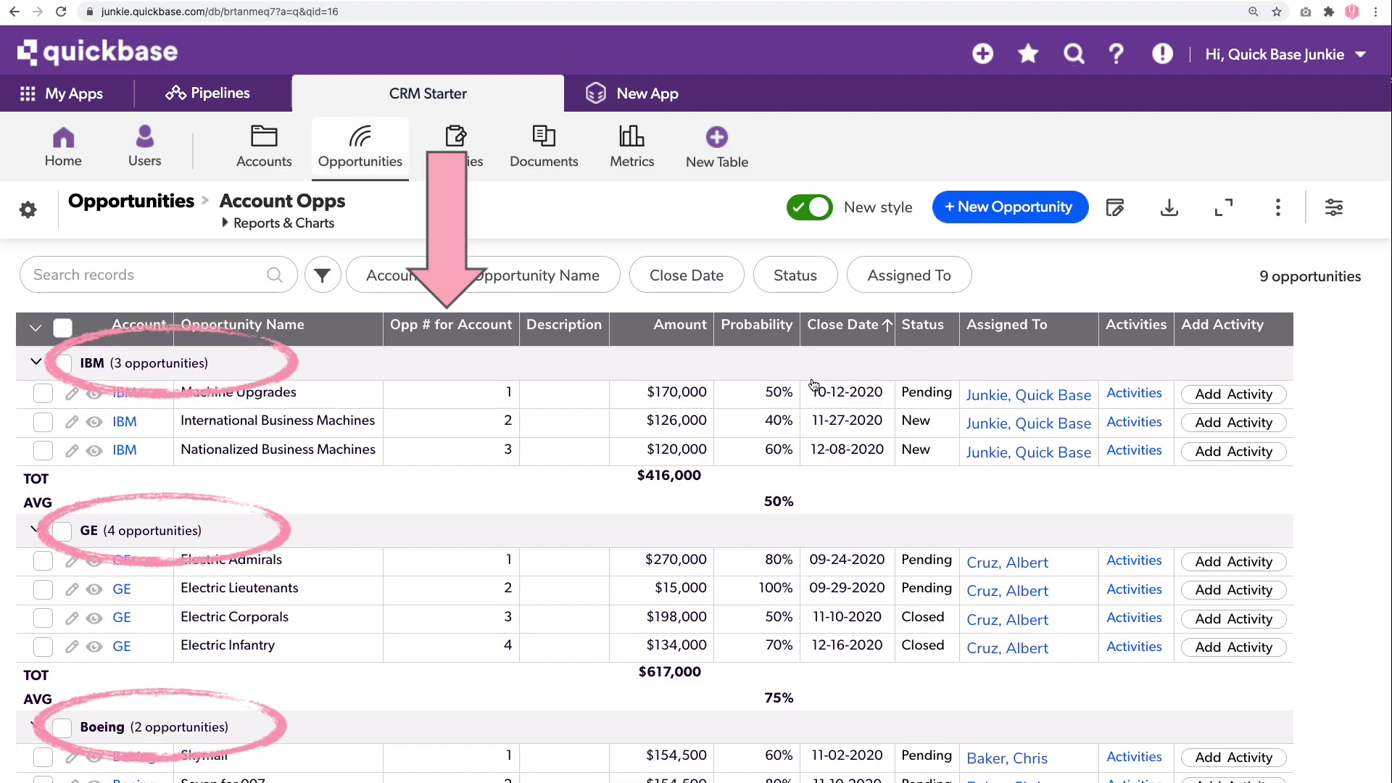
{"action": "left_click", "coordinate": [503, 328]}
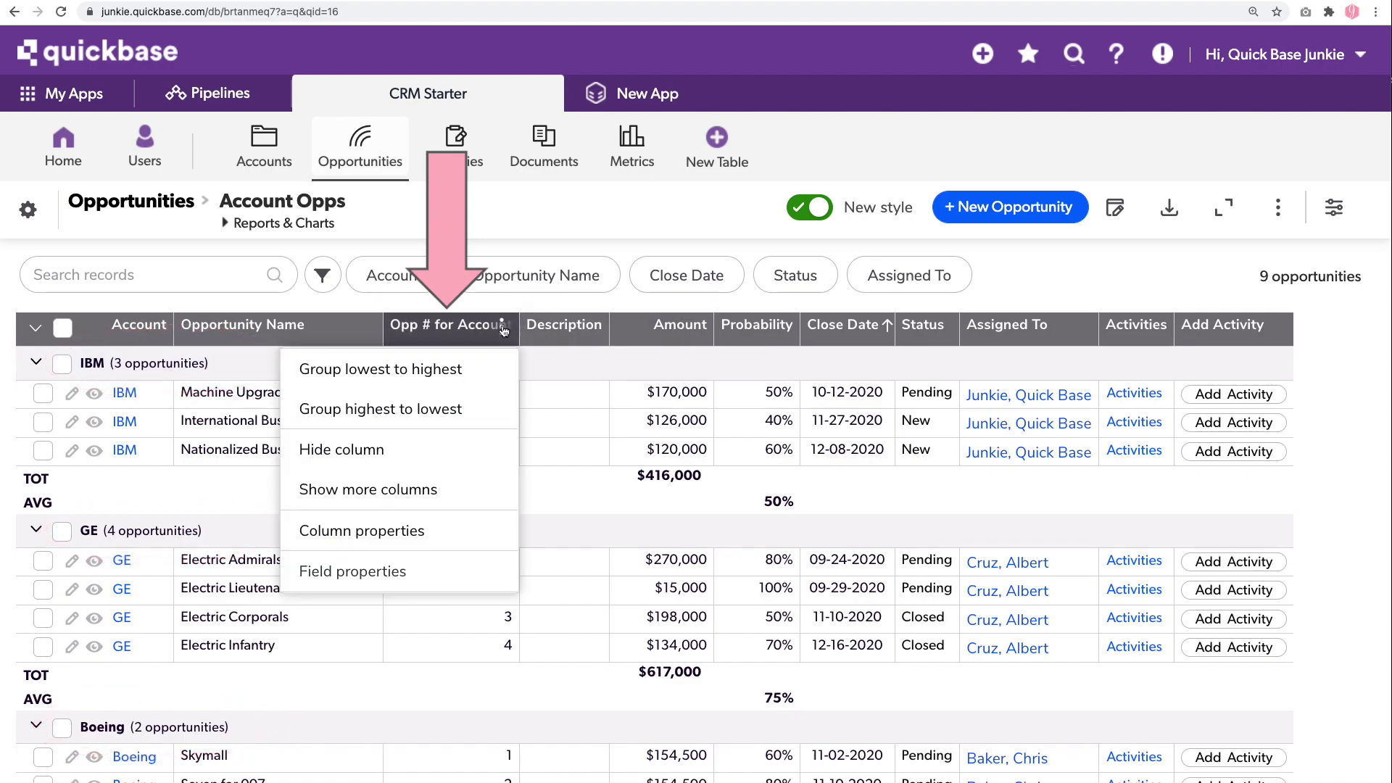
{"action": "left_click", "coordinate": [458, 570]}
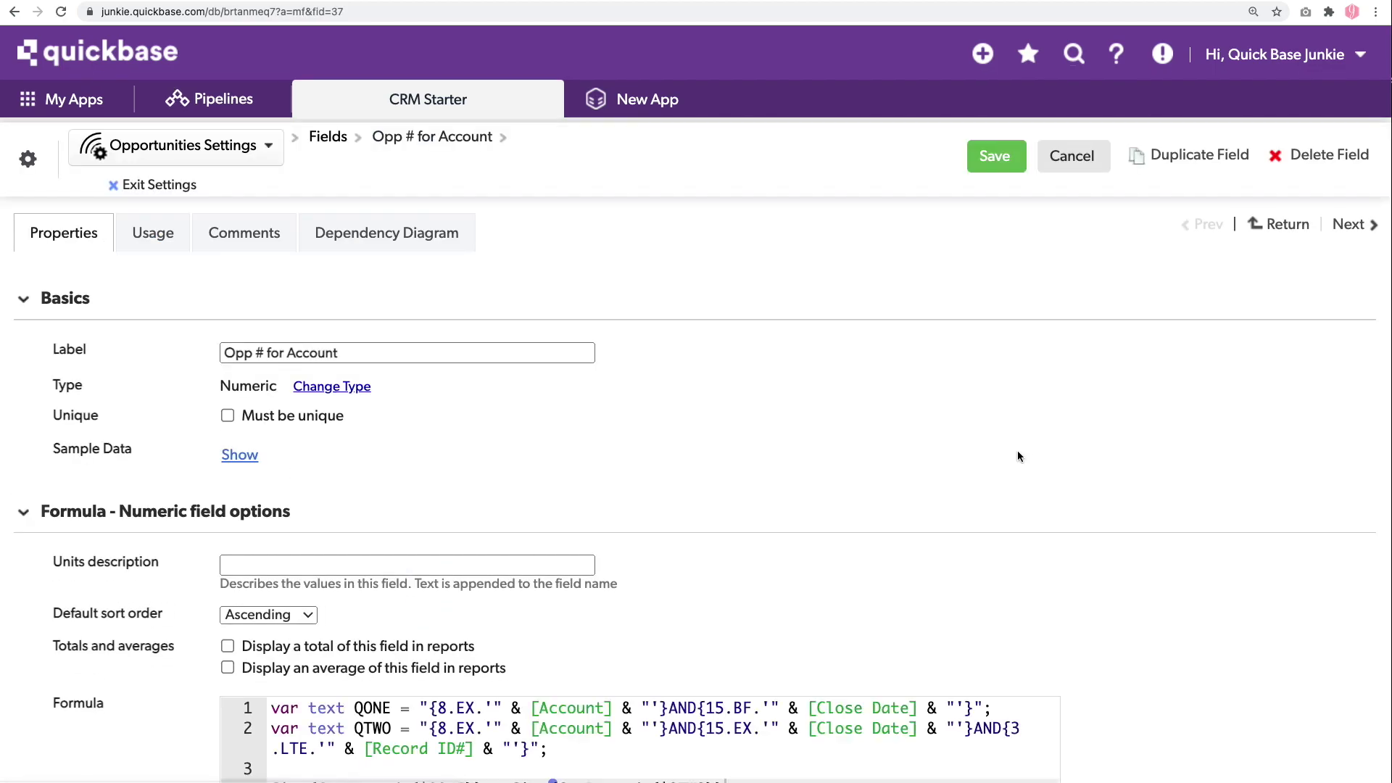
{"action": "scroll", "coordinate": [1016, 458], "scroll_direction": "down", "scroll_amount": 4}
{"action": "left_click_drag", "start_coordinate": [1047, 638], "coordinate": [1372, 633]}
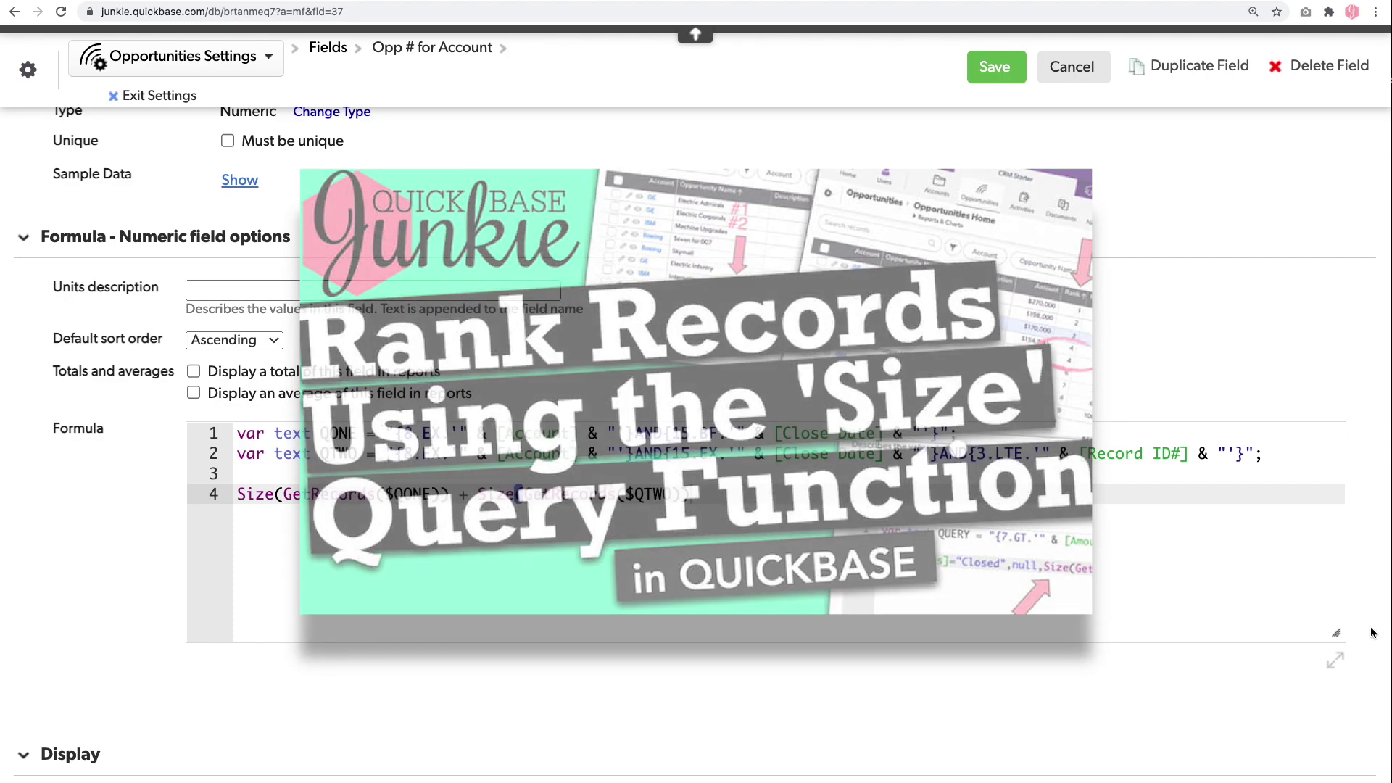
{"action": "left_click", "coordinate": [1070, 73]}
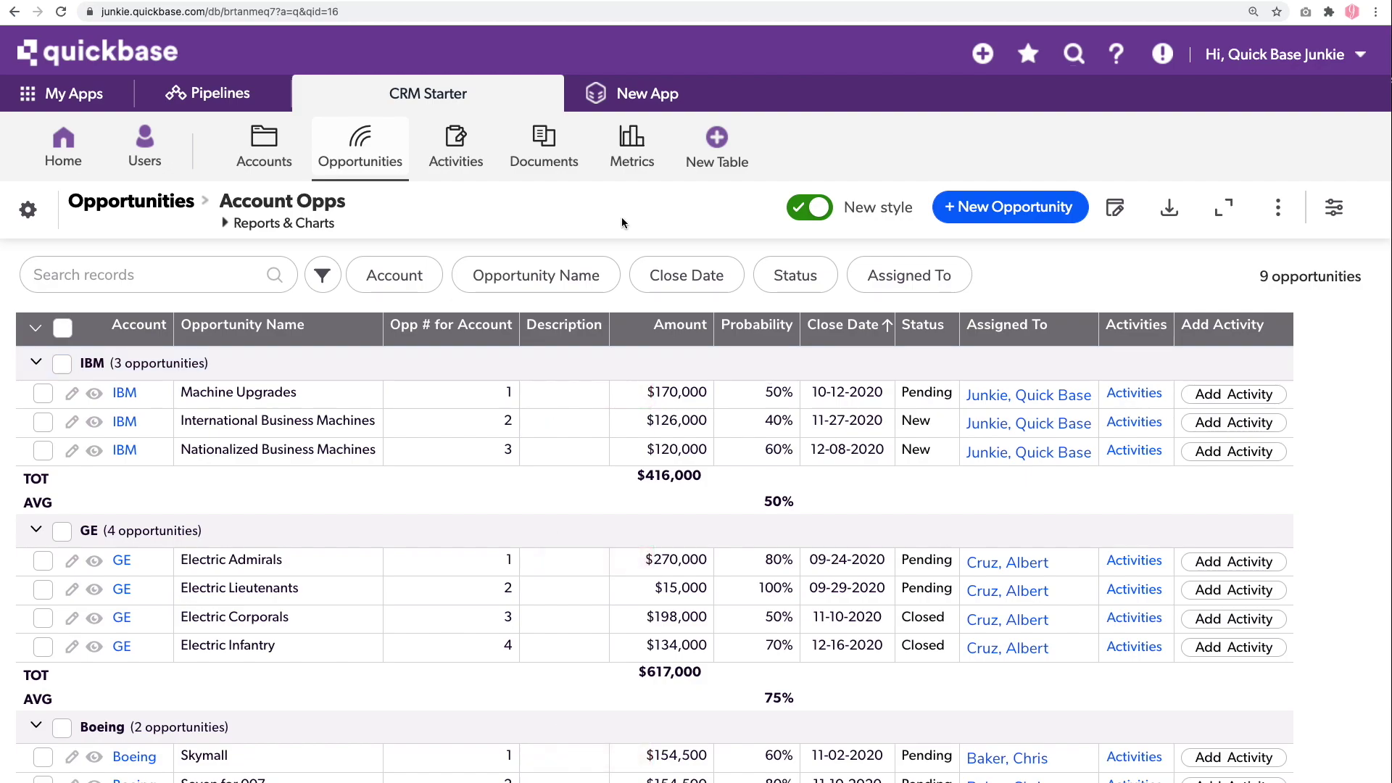
- Look up the field ID of Opp # for Account in its usage details and exit the settings
{"action": "left_click", "coordinate": [501, 328]}
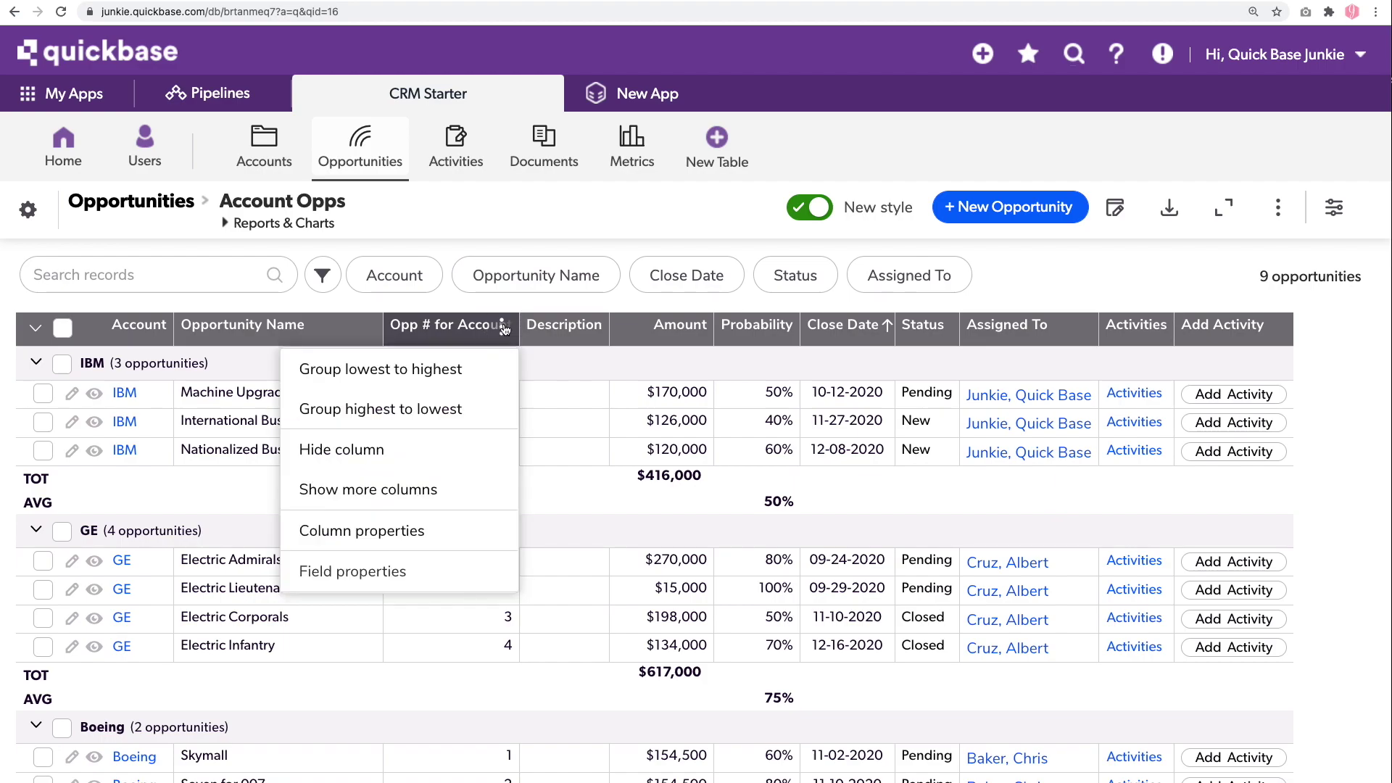
{"action": "left_click", "coordinate": [410, 572]}
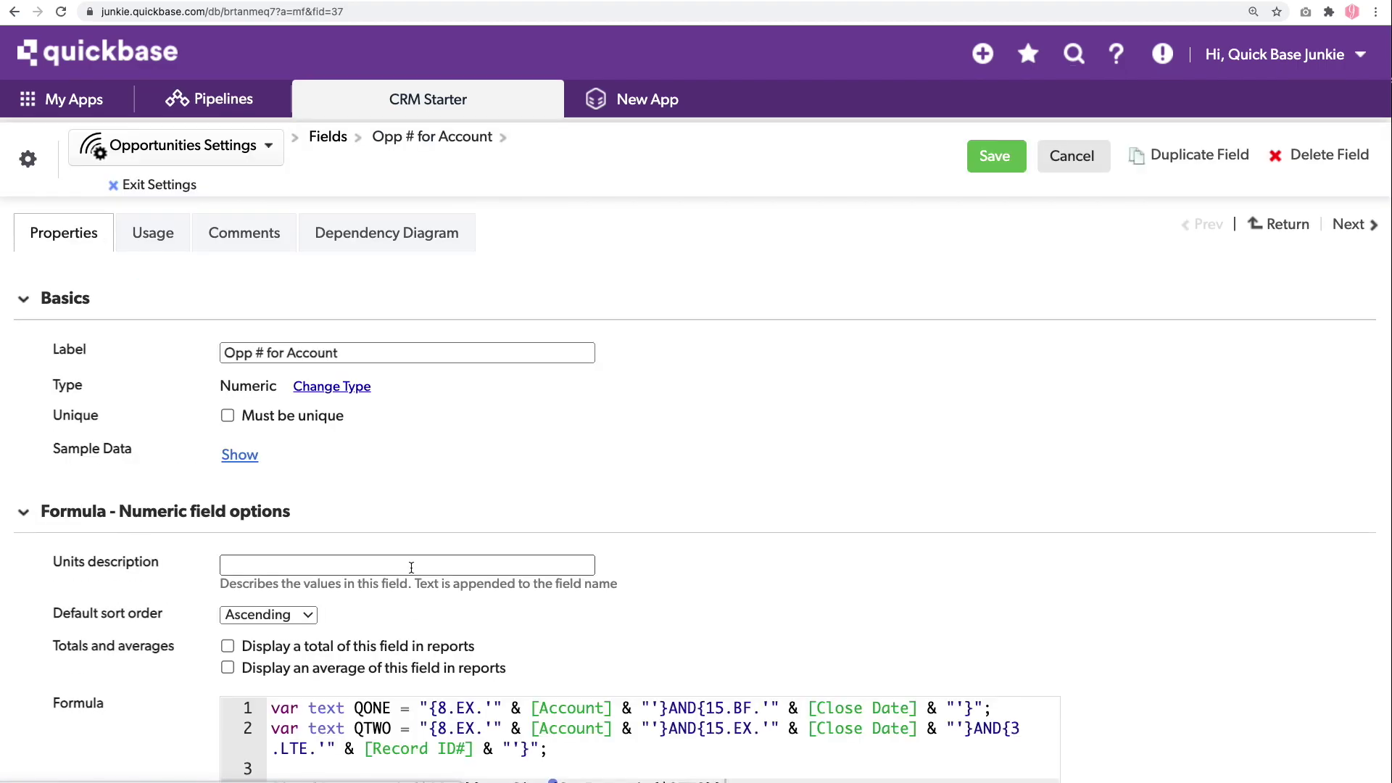
{"action": "left_click", "coordinate": [161, 232]}
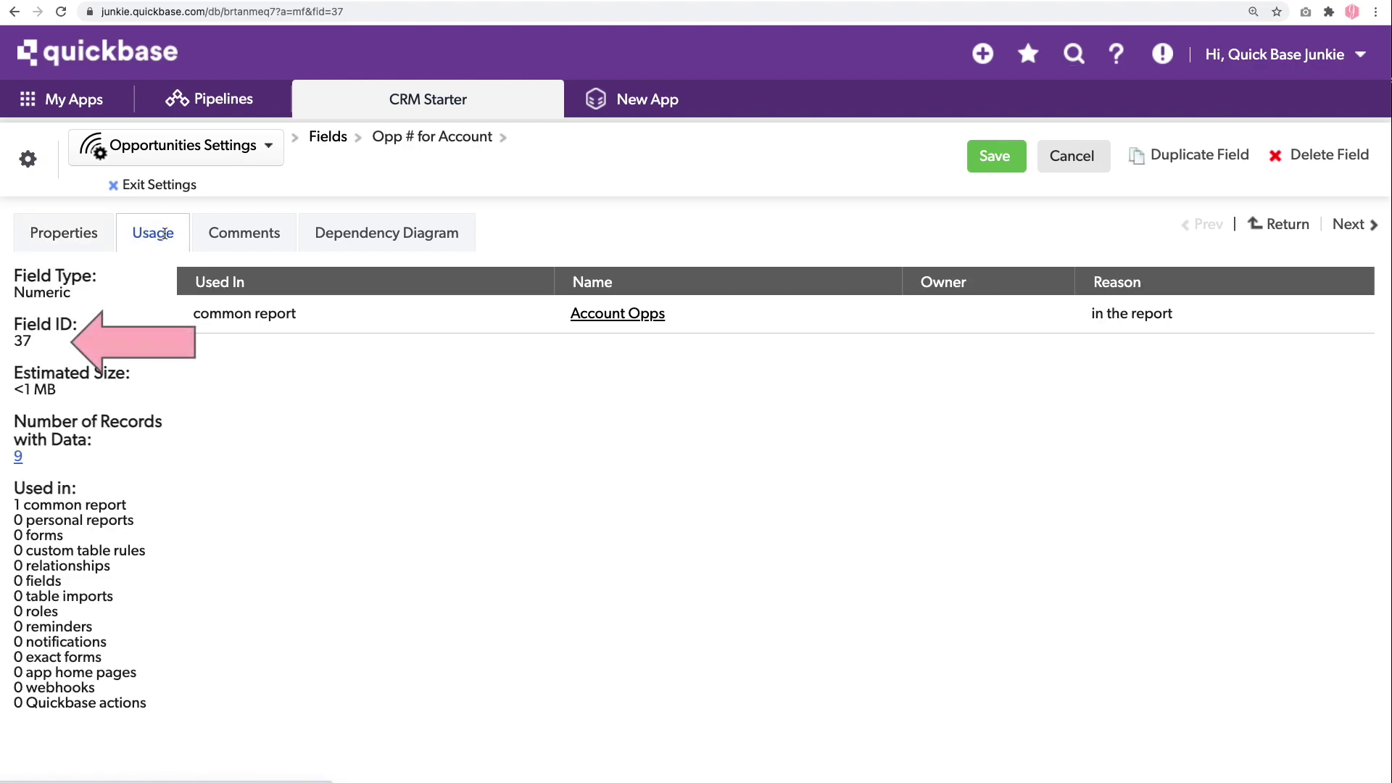
{"action": "left_click", "coordinate": [183, 187]}
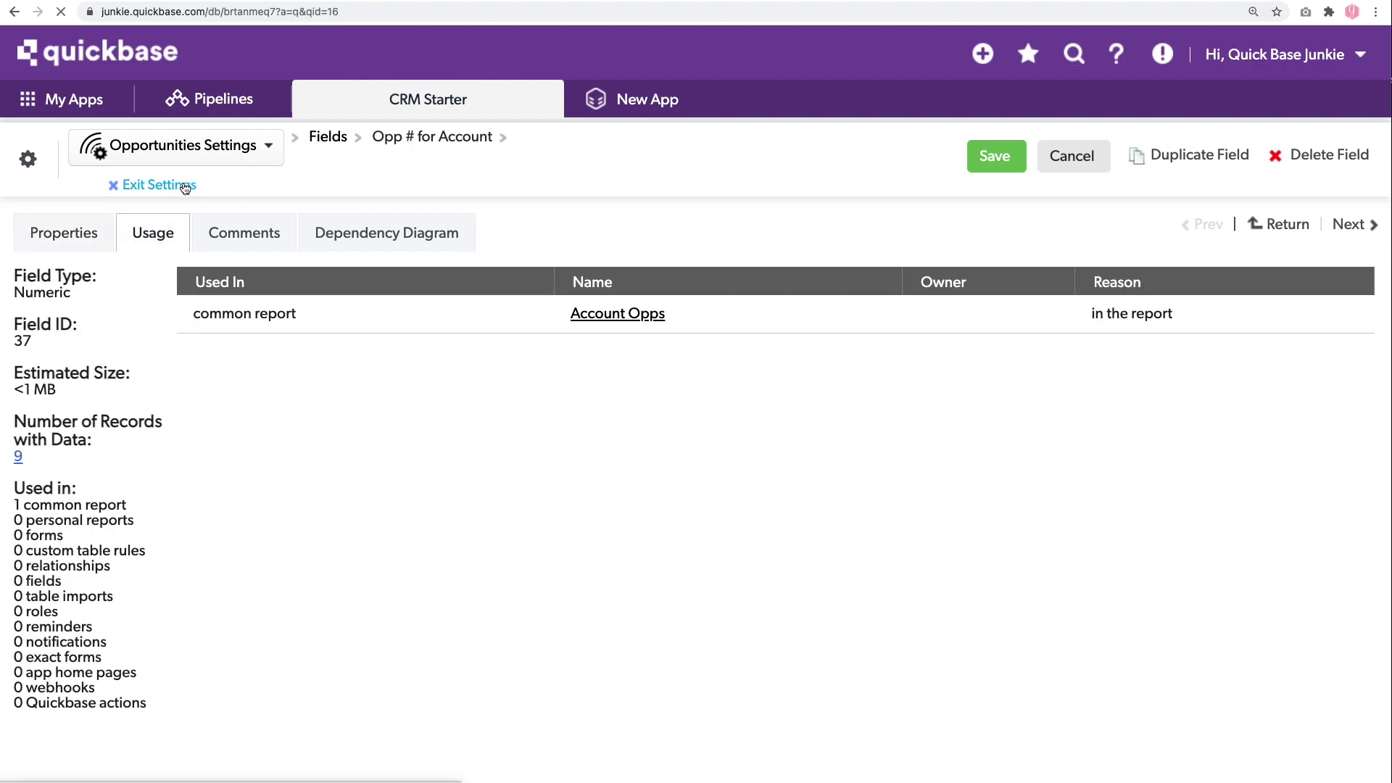
- Open the field properties of New Accounts from the Metrics table's home report and bring up its formula
{"action": "left_click", "coordinate": [640, 144]}
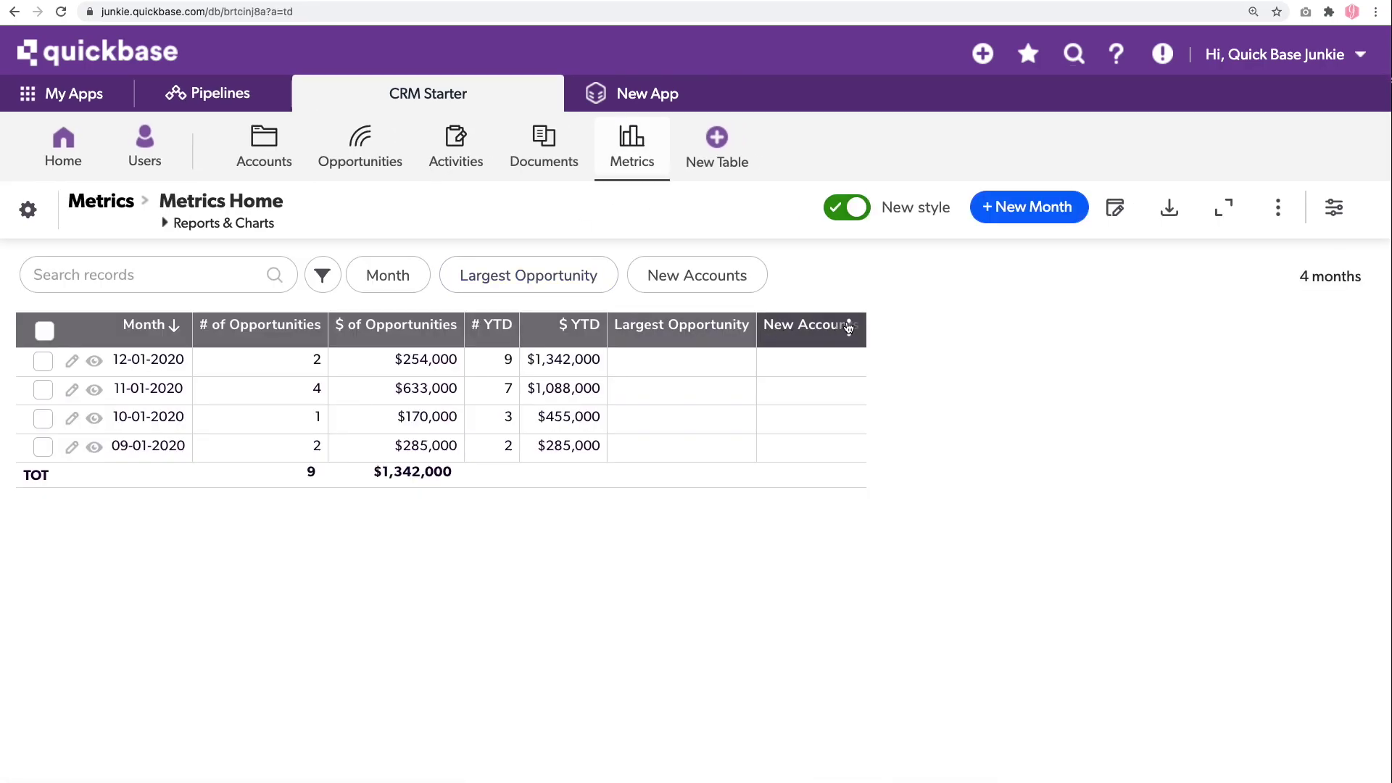
{"action": "left_click", "coordinate": [849, 329]}
{"action": "left_click", "coordinate": [746, 531]}
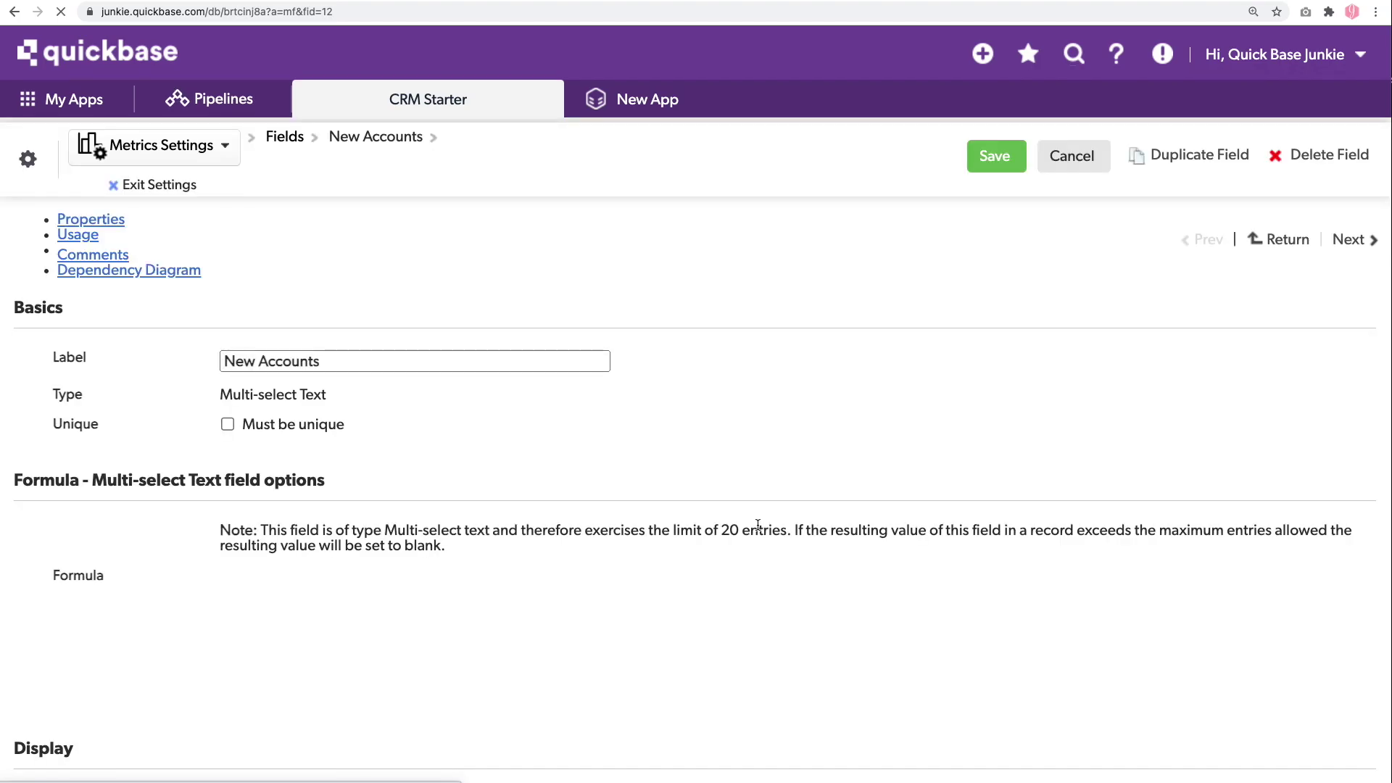
{"action": "scroll", "coordinate": [745, 435], "scroll_direction": "down", "scroll_amount": 1}
{"action": "scroll", "coordinate": [746, 435], "scroll_direction": "down", "scroll_amount": 2}
- Define the formula variable var text QUERY = "{15.OAF.'" & [Month] & "'}AND{15.OBF.'" & LastDayOfMonth([Month]) & "'}AND{37.EX.'1'}";
{"action": "type", "text": "var text QUERY = \"{}"}
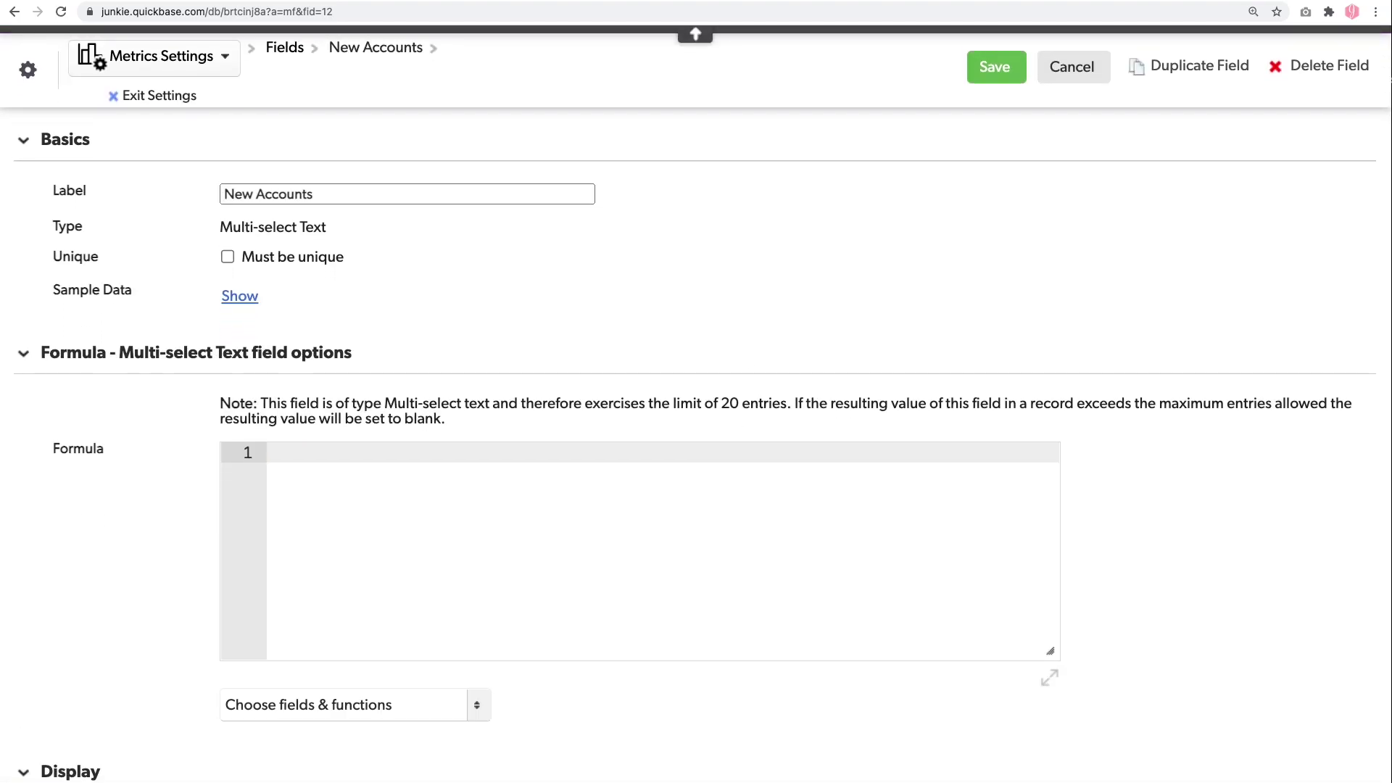
{"action": "key", "text": "Left"}
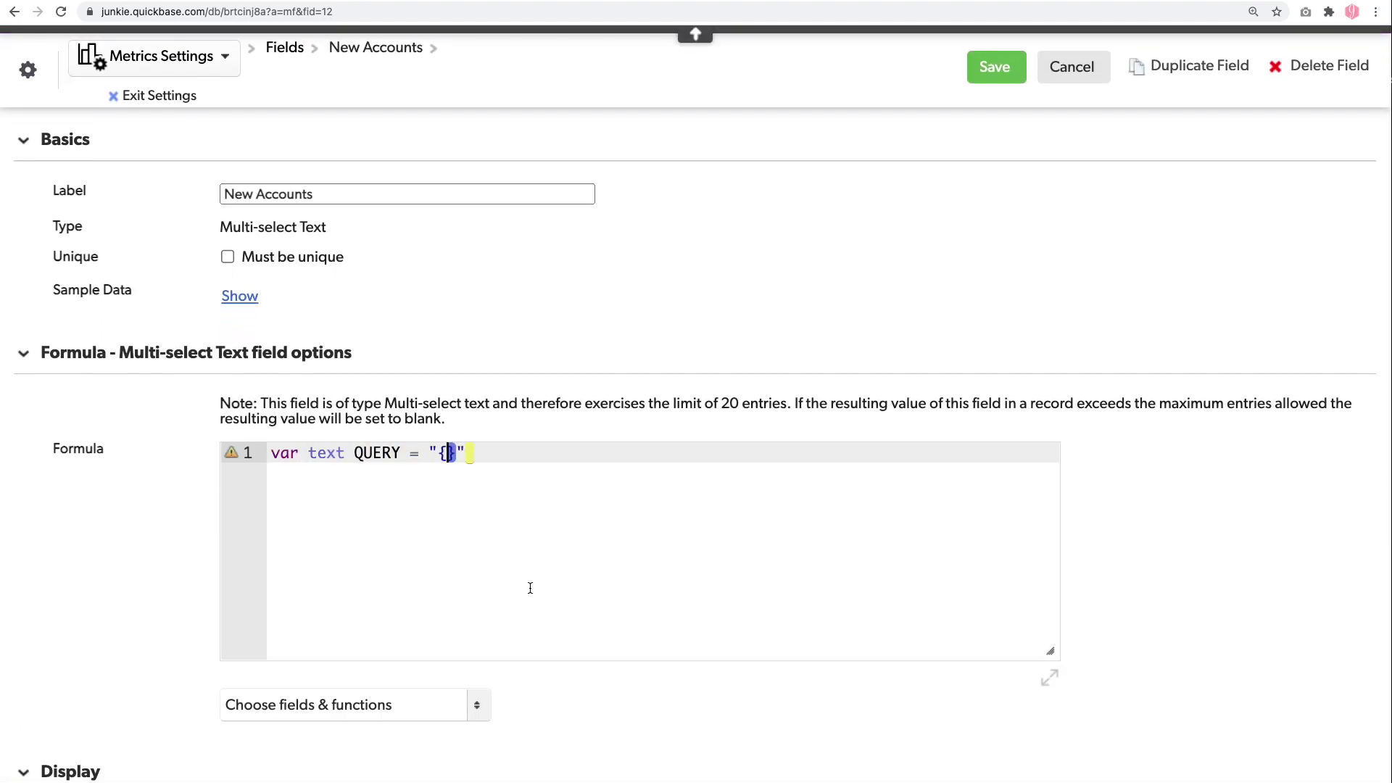
{"action": "type", "text": "15.OAF.'\" & [Month] & \"'}"}
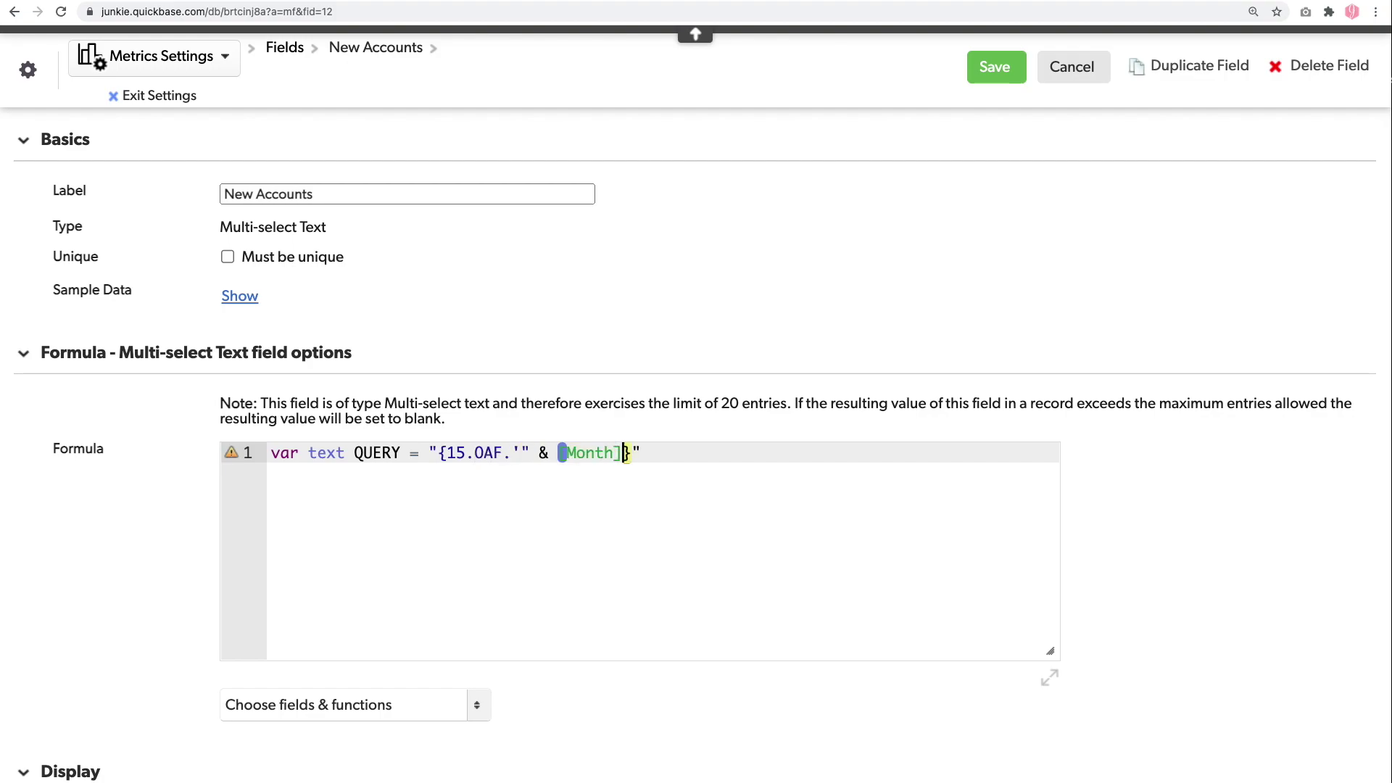
{"action": "type", "text": "AND{15.OBF.'\""}
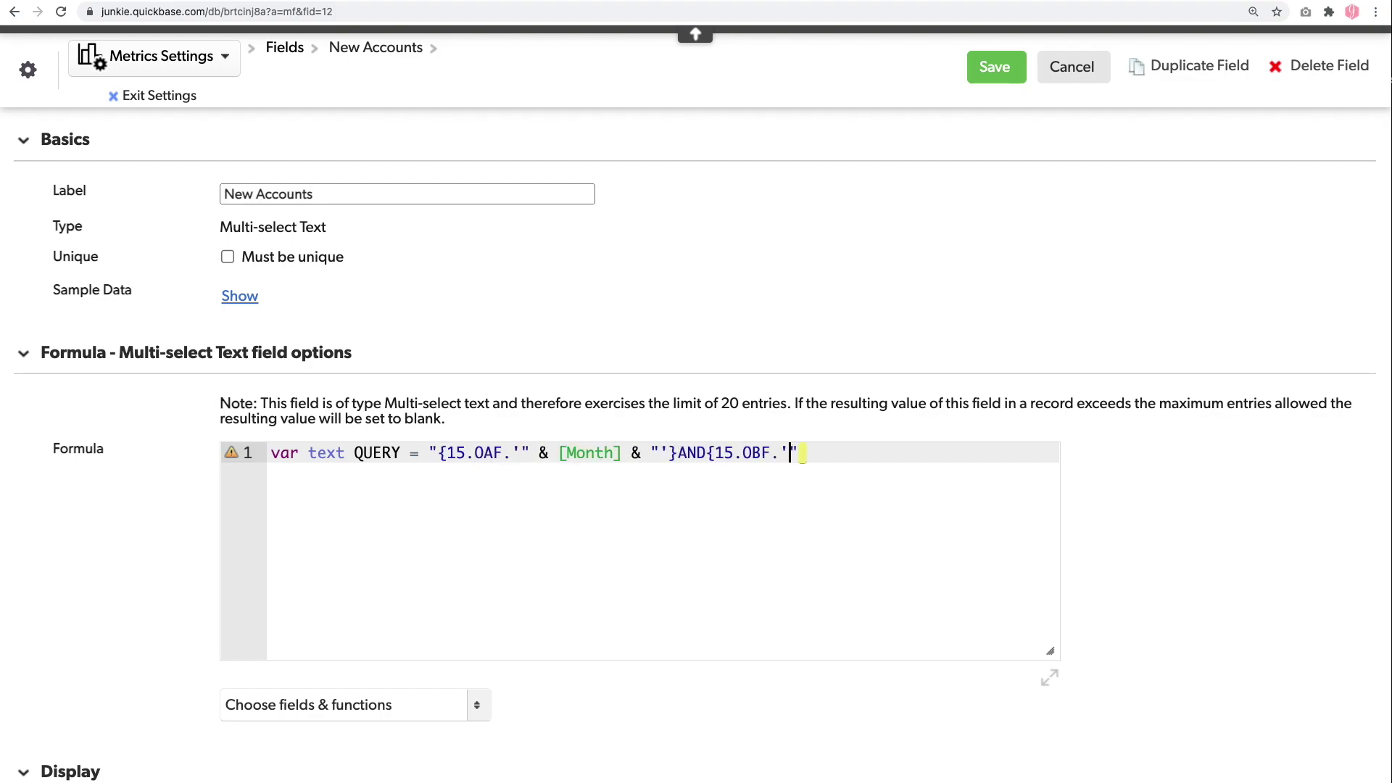
{"action": "type", "text": " & LastDayOfMonth([Month]) & \"'}\""}
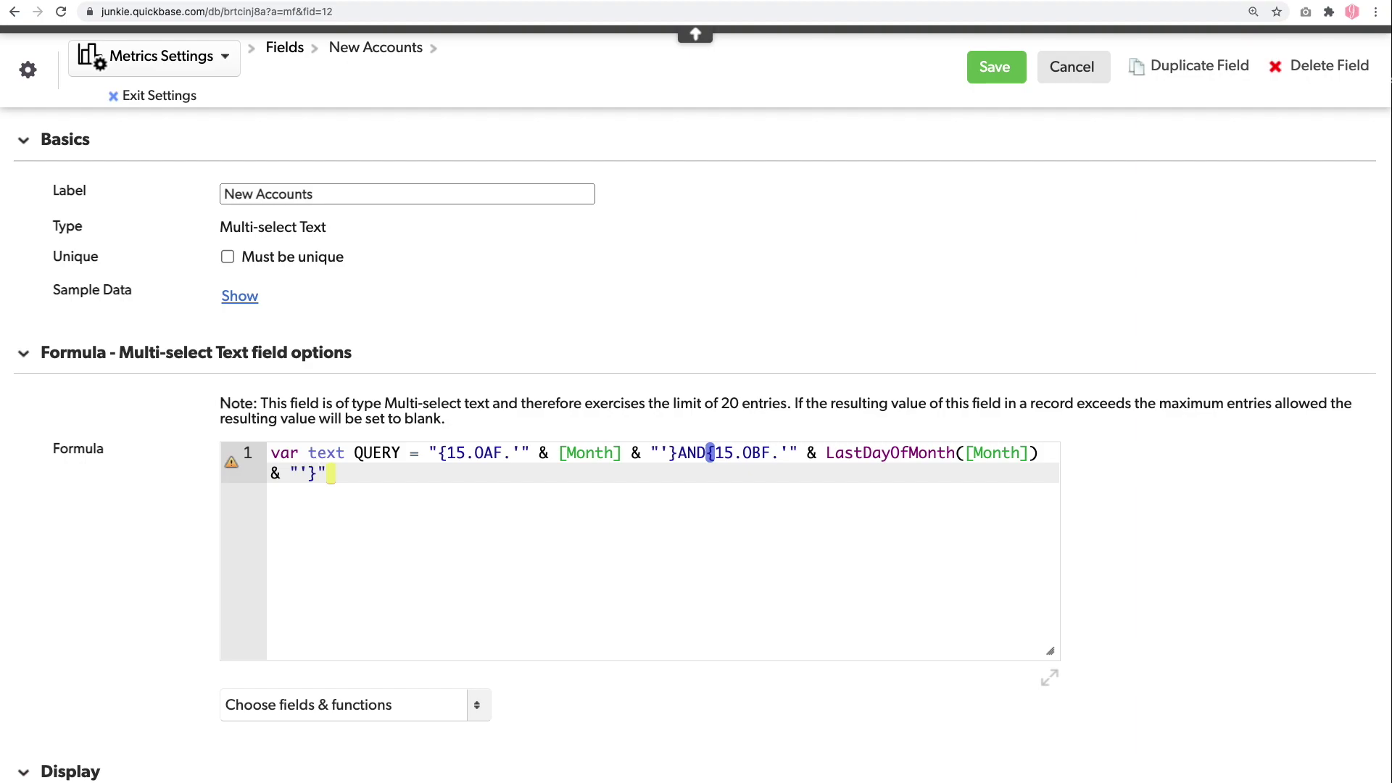
{"action": "type", "text": "AND{37.EX.'1'}\";"}
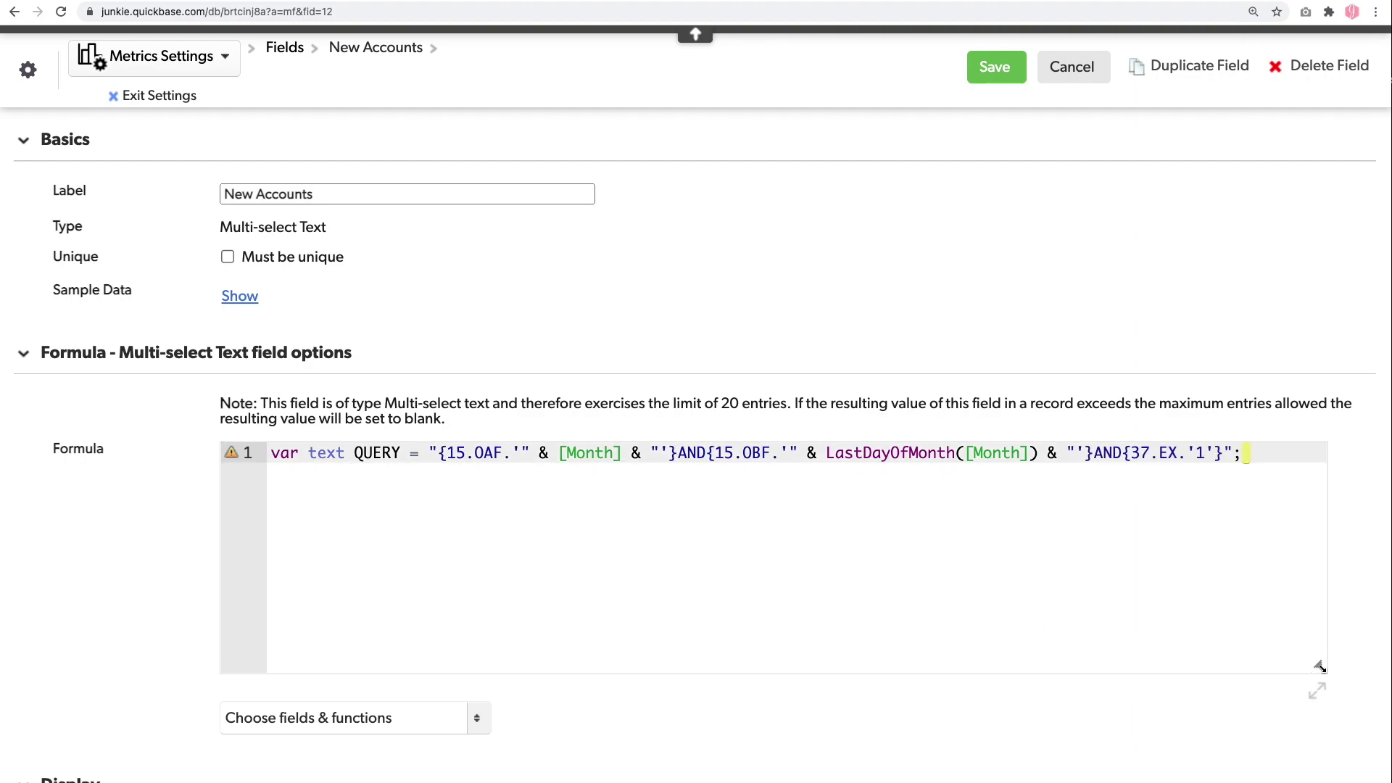
- Add the expression GetFieldValues(GetRecords($QUERY,"brtanmeq7"),8) below the variable, separated by a blank line
{"action": "key", "text": "Return"}
{"action": "key", "text": "Return"}
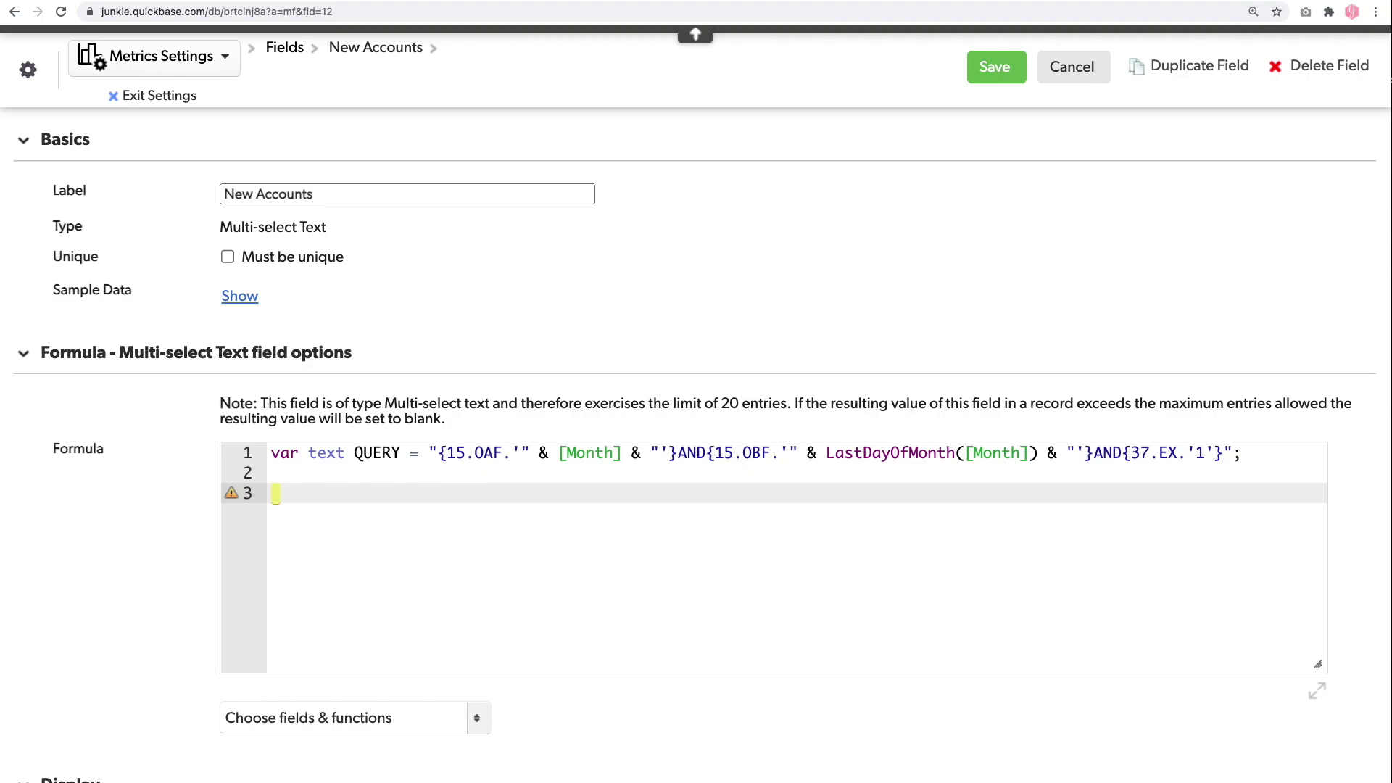
{"action": "type", "text": "Get"}
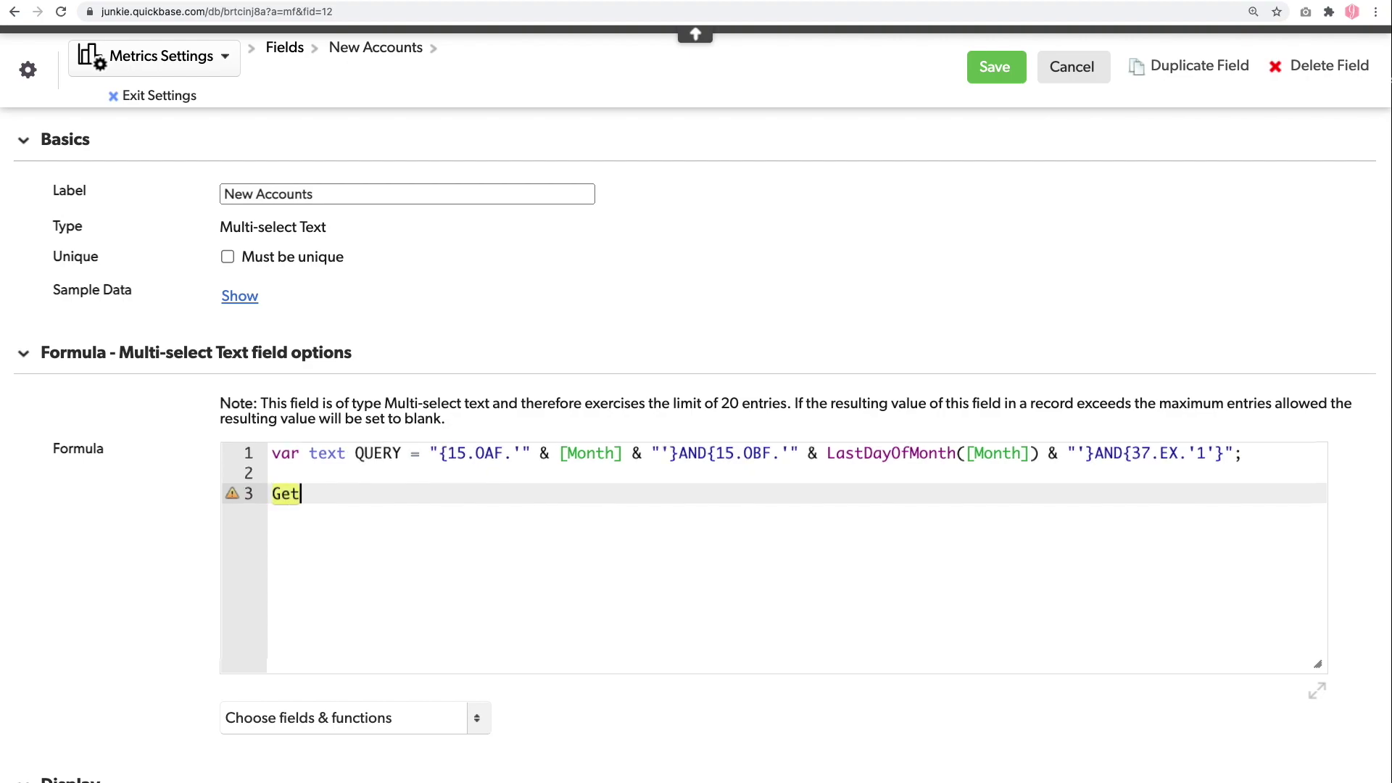
{"action": "type", "text": "FieldVa"}
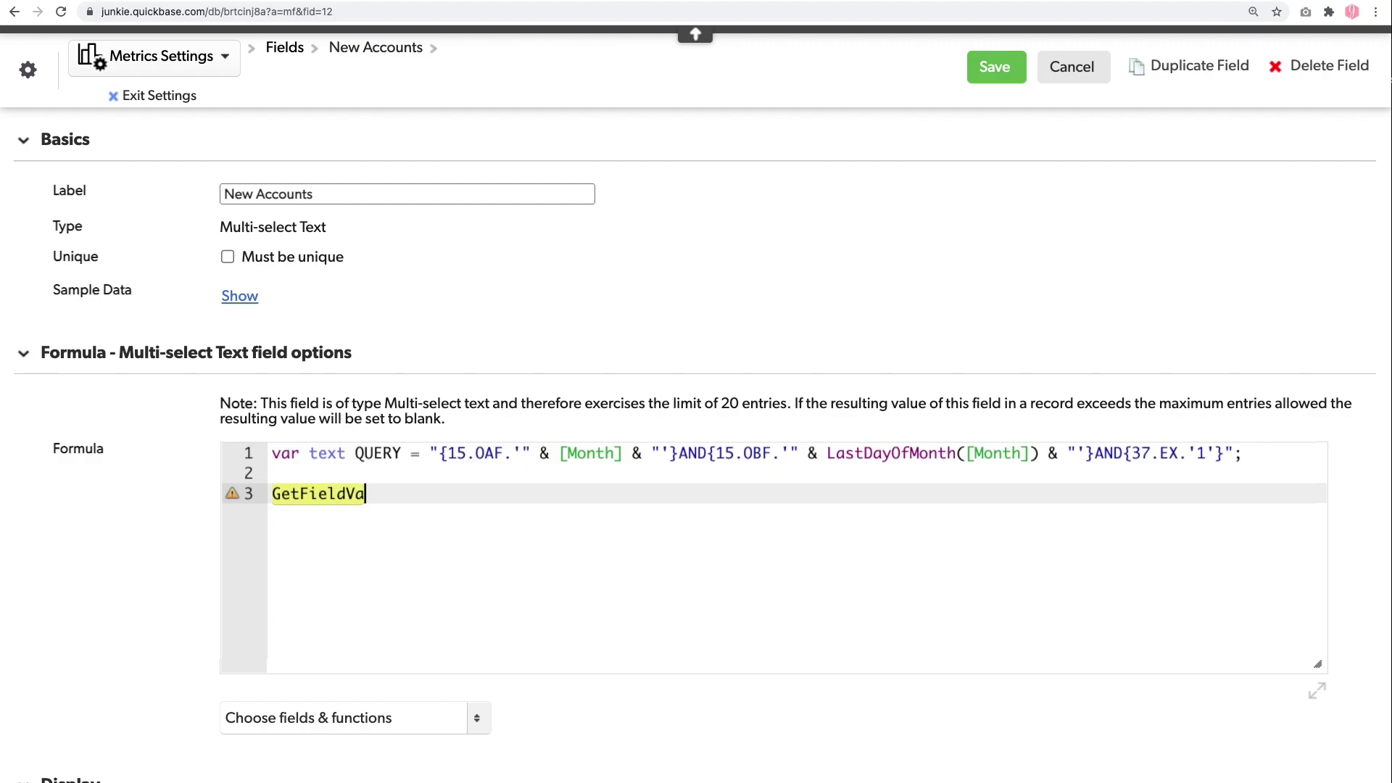
{"action": "type", "text": "lues(GetRecords("}
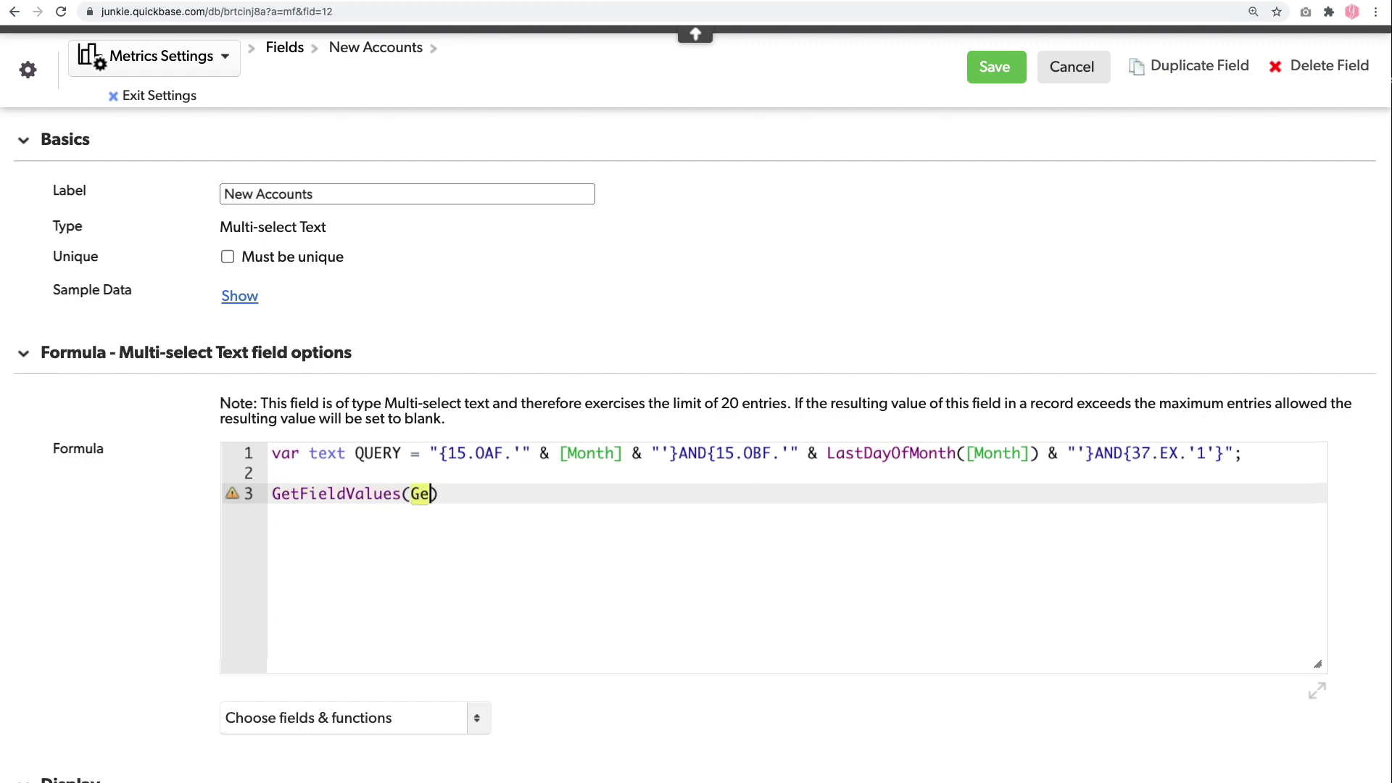
{"action": "type", "text": "$QUERY"}
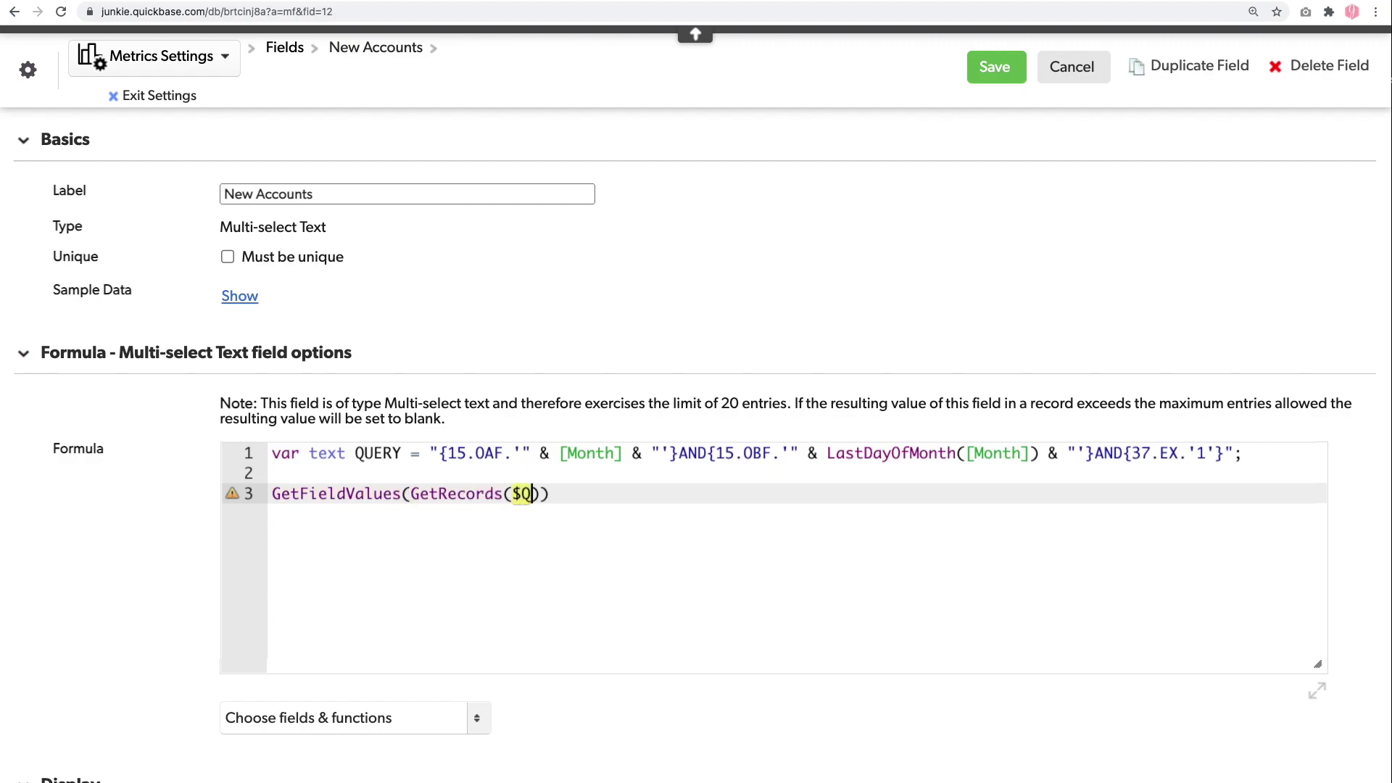
{"action": "type", "text": ",\"brtanmeq7"}
{"action": "key", "text": "Right"}
{"action": "key", "text": "Right"}
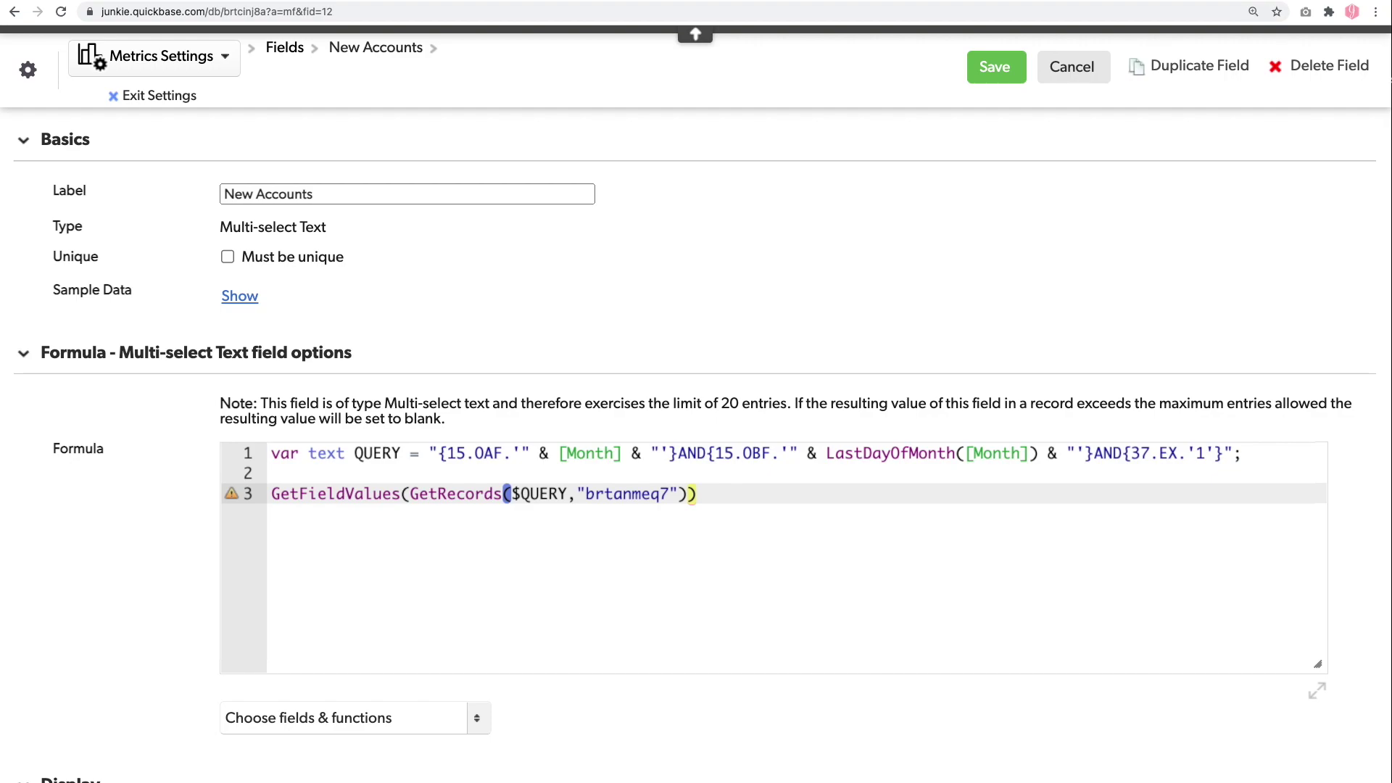
{"action": "type", "text": ",8"}
- Copy the complete New Accounts formula and save the field
{"action": "left_click_drag", "start_coordinate": [716, 494], "coordinate": [278, 450]}
{"action": "key", "text": "super+c"}
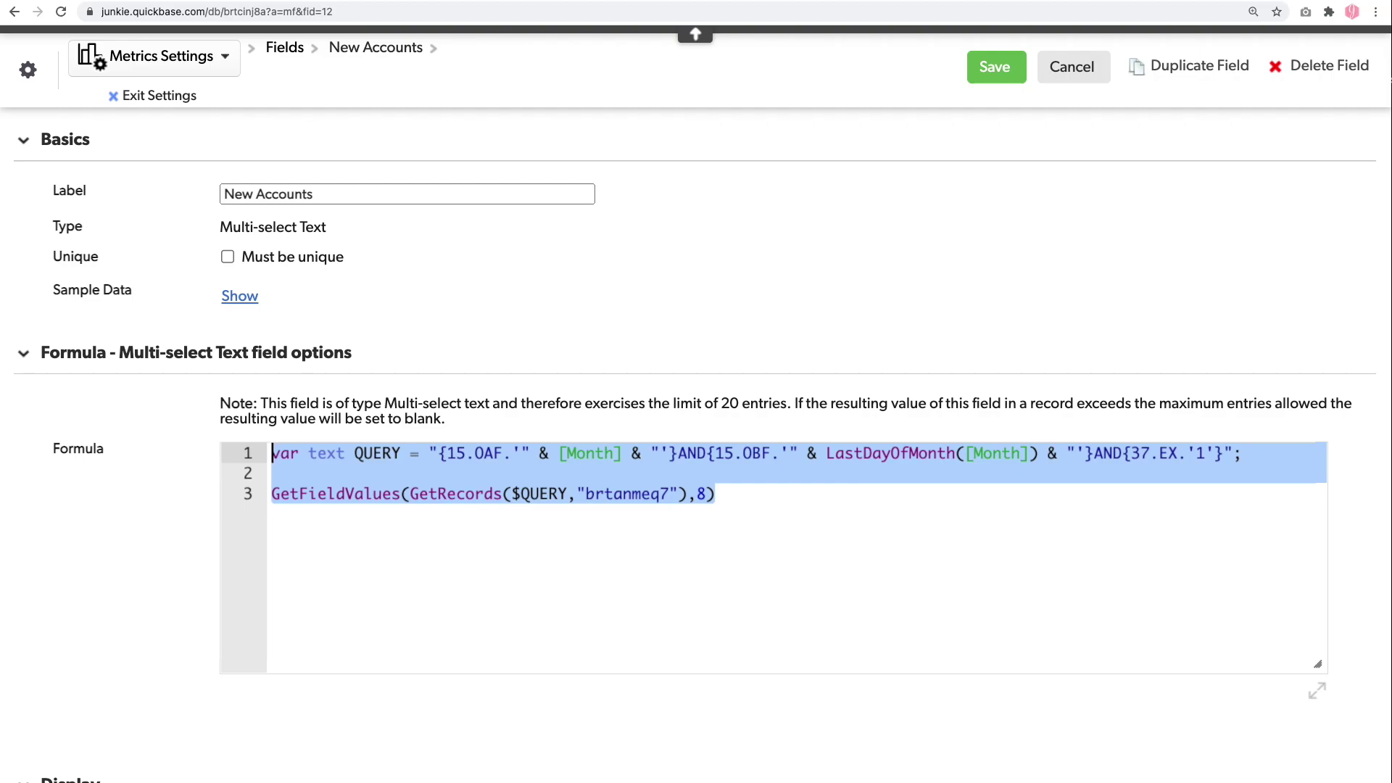
{"action": "left_click", "coordinate": [988, 69]}
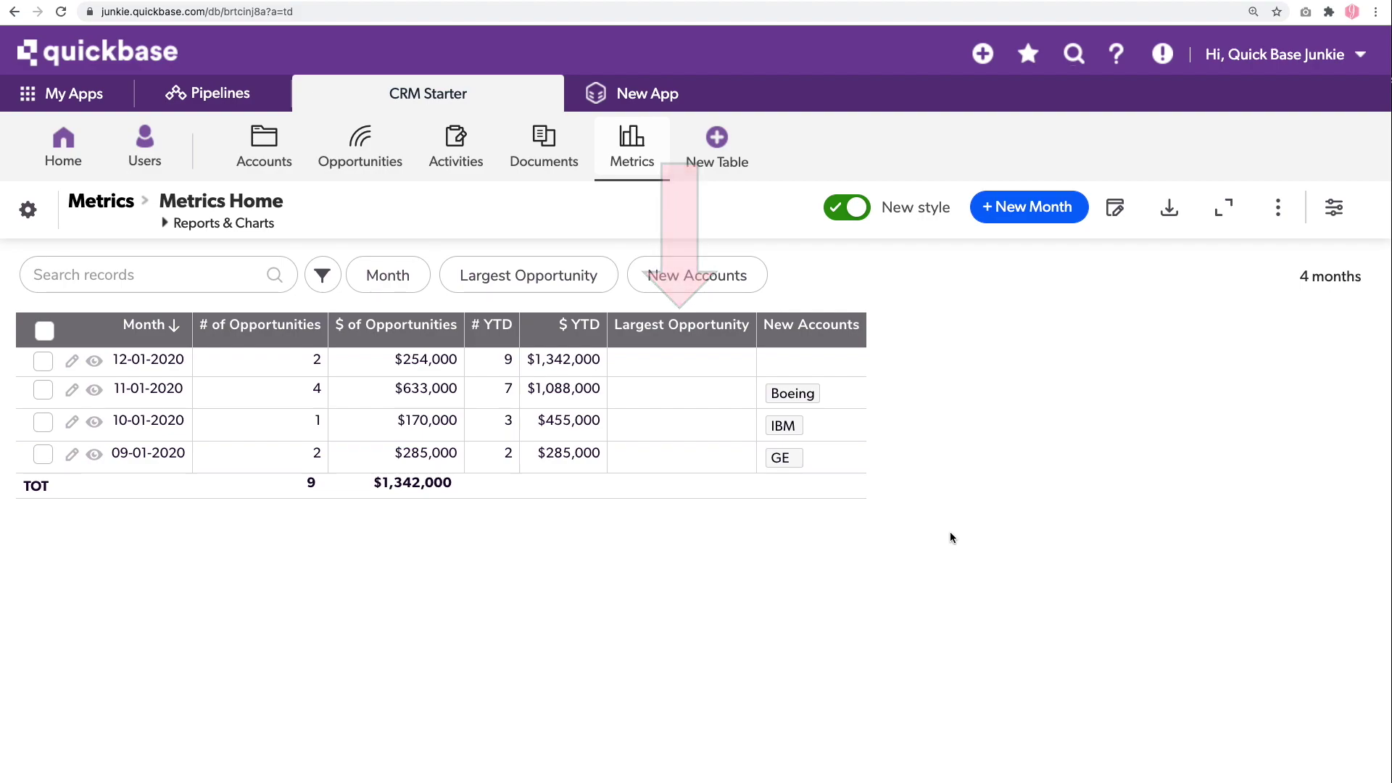
- Open the Opportunities table's Monthly Amounts report and review the Month Rank values in each month group
{"action": "left_click", "coordinate": [360, 138]}
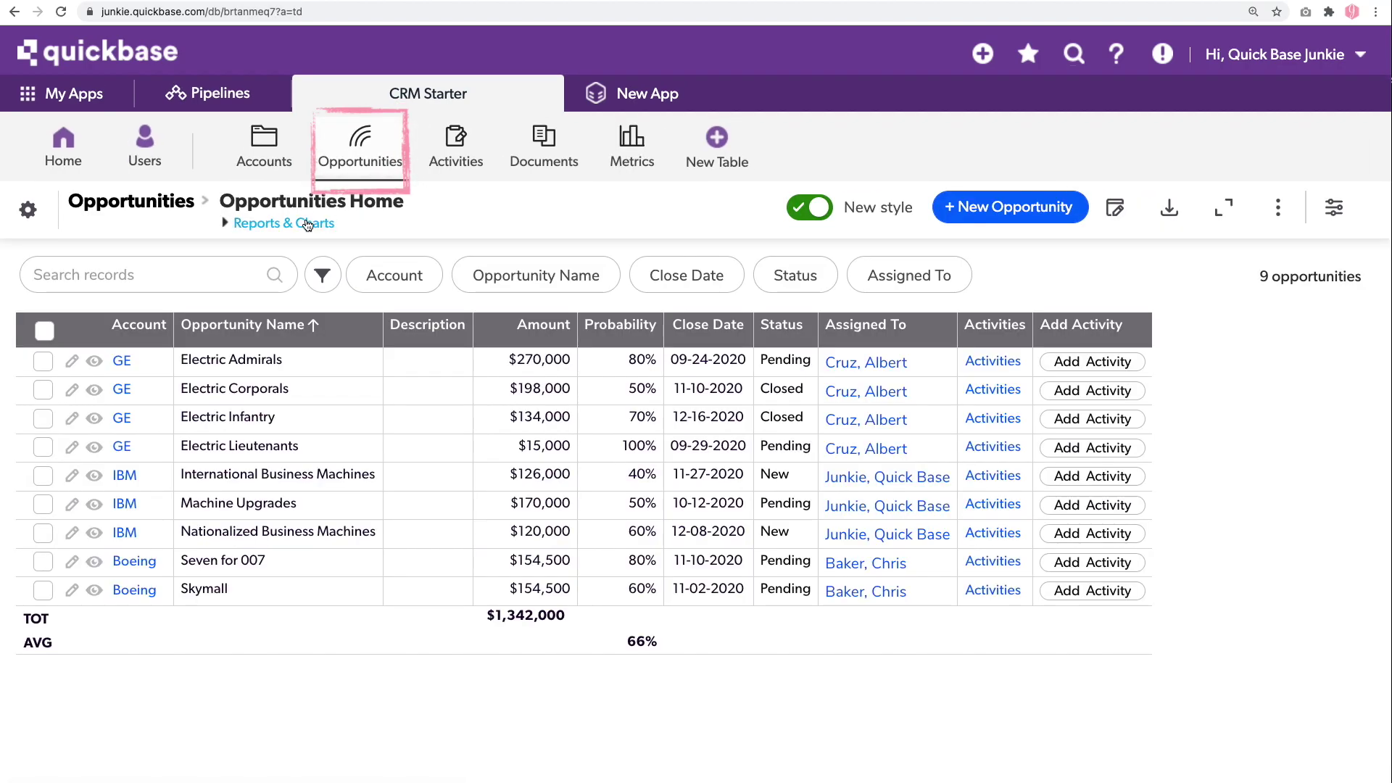
{"action": "left_click", "coordinate": [308, 224]}
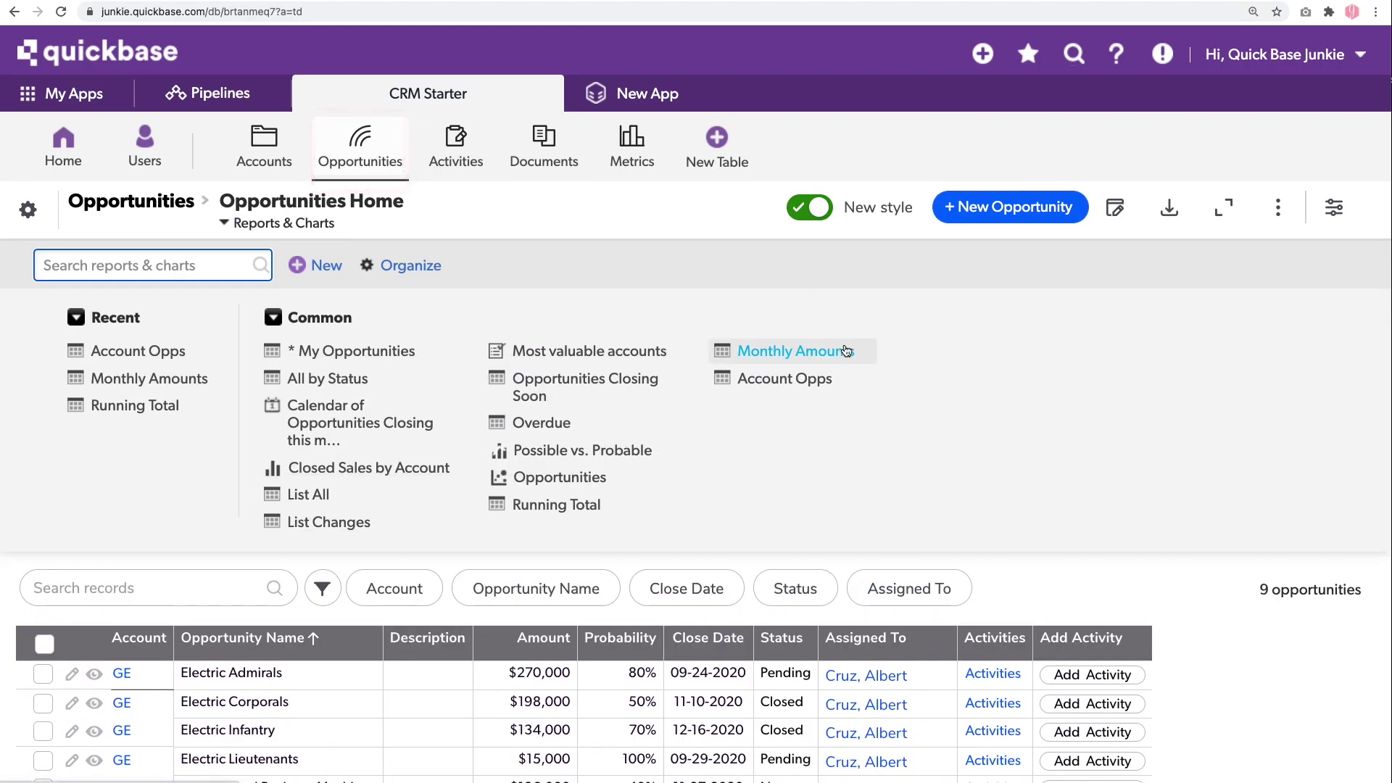
{"action": "left_click", "coordinate": [791, 351]}
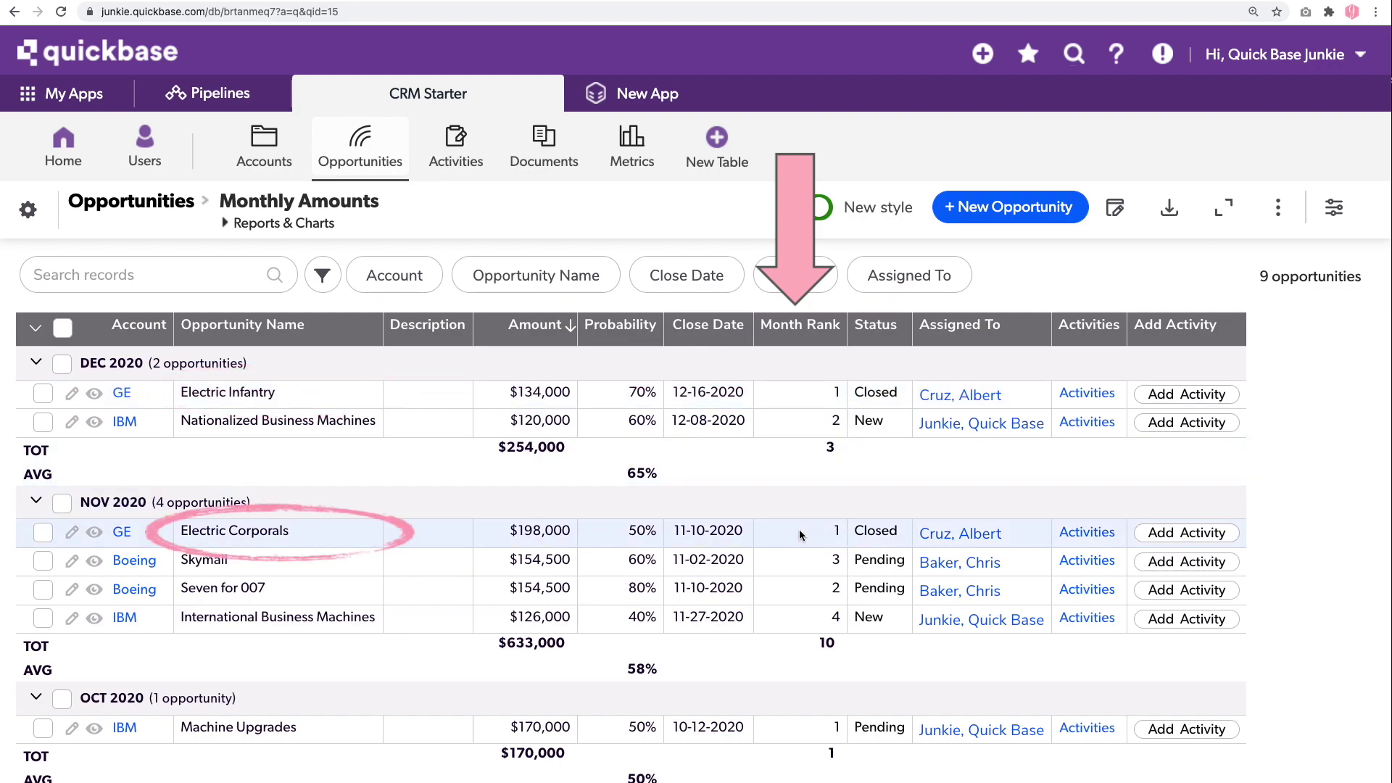
{"action": "scroll", "coordinate": [801, 535], "scroll_direction": "down", "scroll_amount": 1}
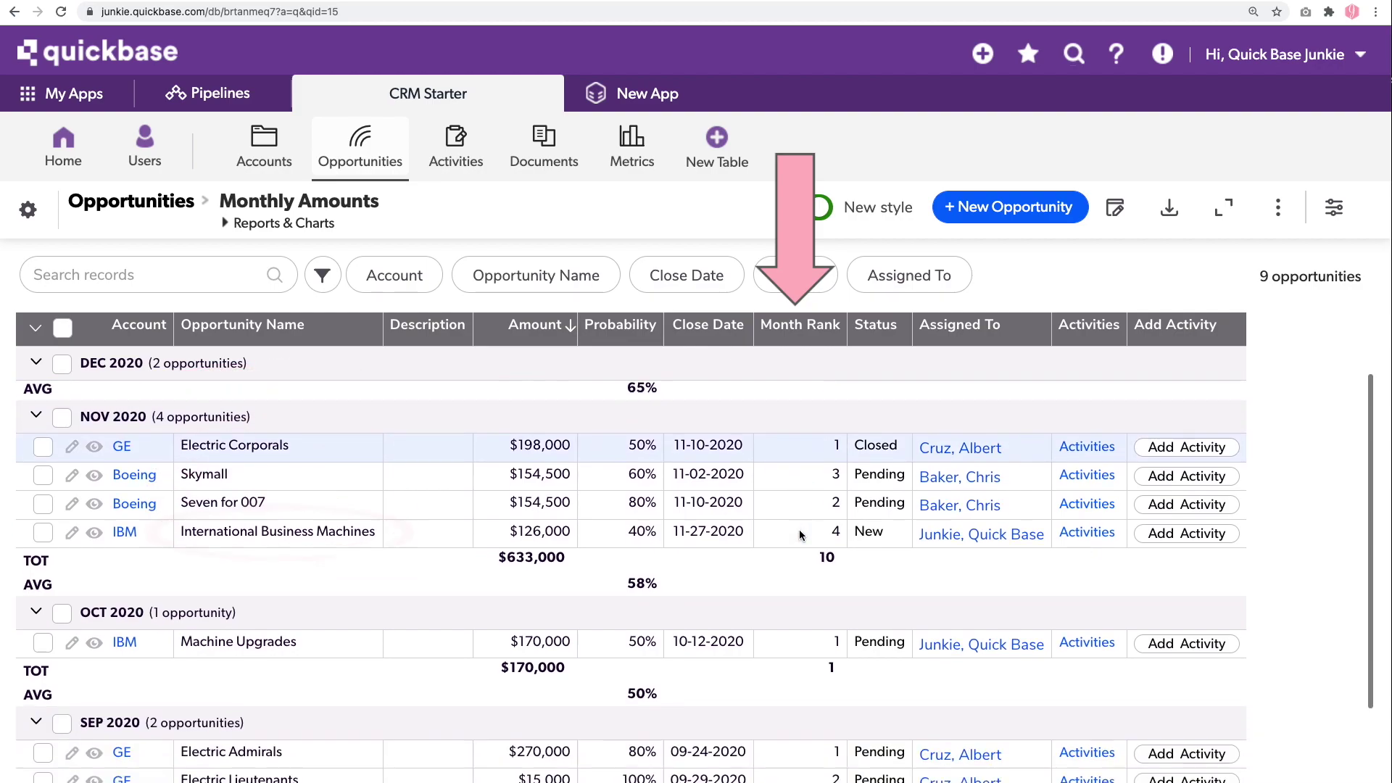
{"action": "scroll", "coordinate": [789, 638], "scroll_direction": "down", "scroll_amount": 1}
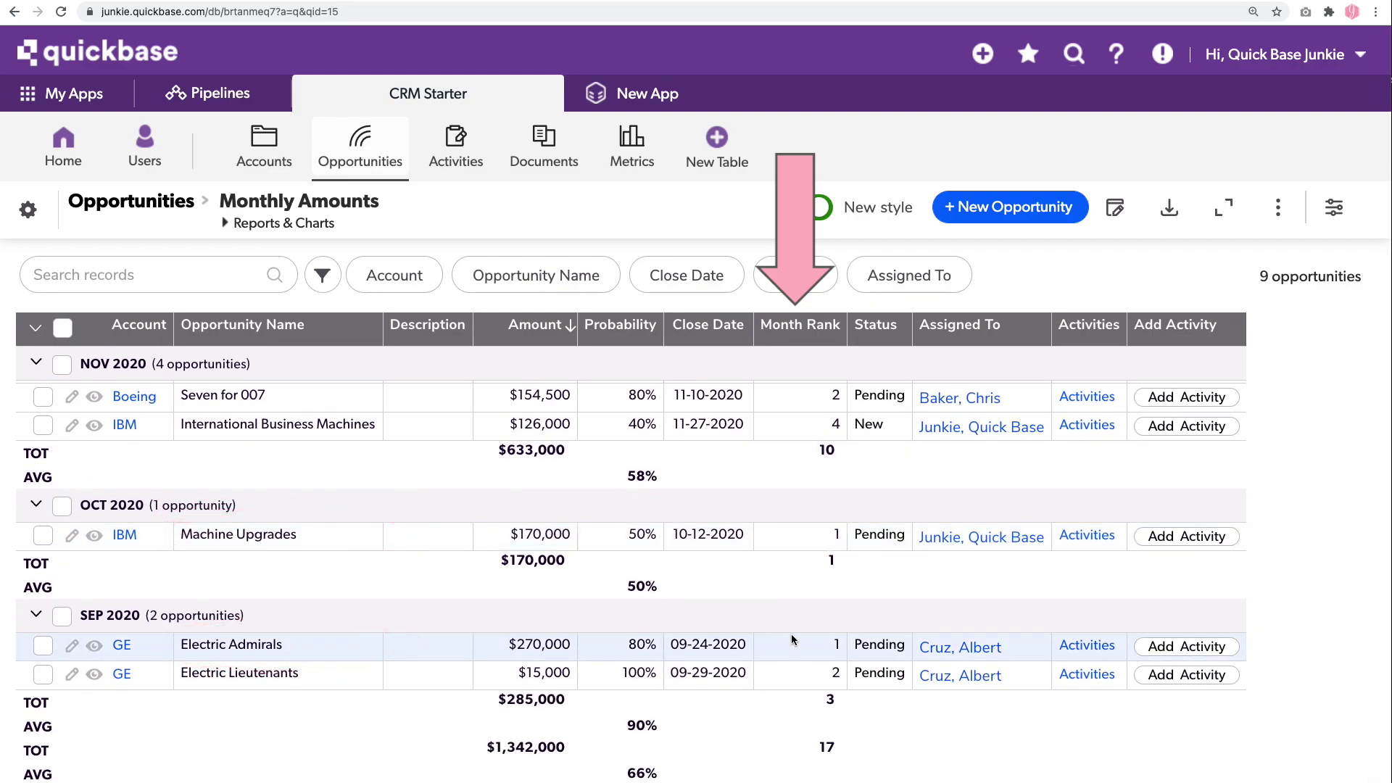
- Examine the Month Rank field's formula, widening the formula box, and exit the settings without saving
{"action": "left_click", "coordinate": [829, 327]}
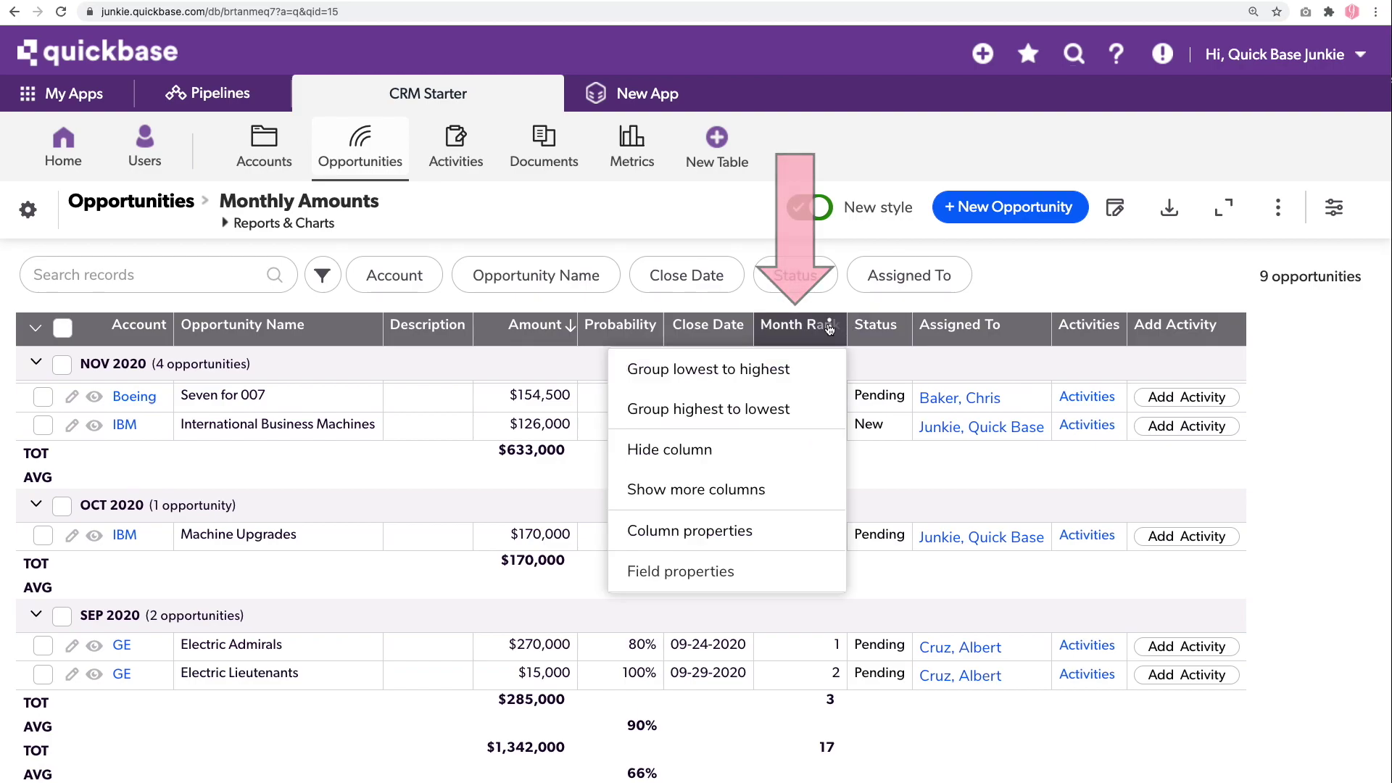
{"action": "left_click", "coordinate": [759, 570]}
{"action": "scroll", "coordinate": [870, 410], "scroll_direction": "down", "scroll_amount": 3}
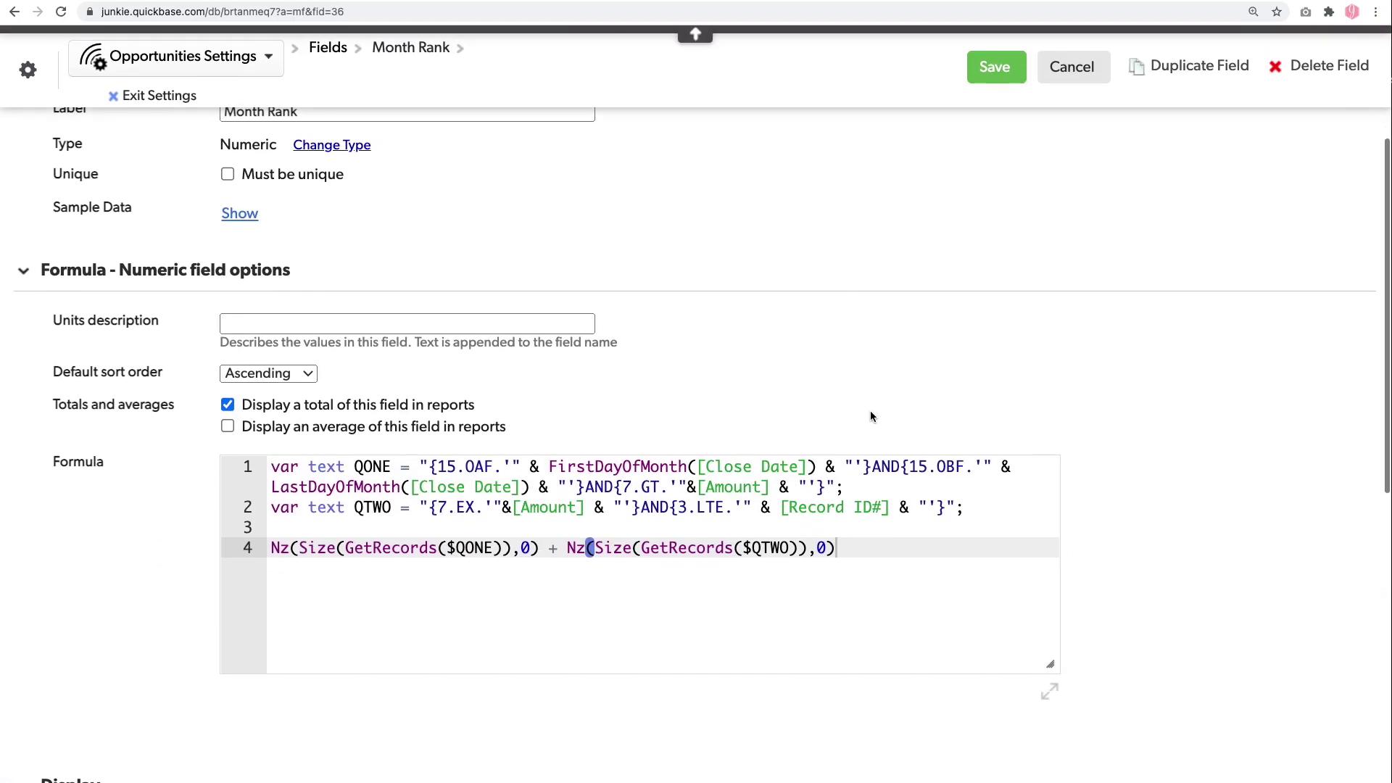
{"action": "left_click_drag", "start_coordinate": [1050, 664], "coordinate": [1334, 676]}
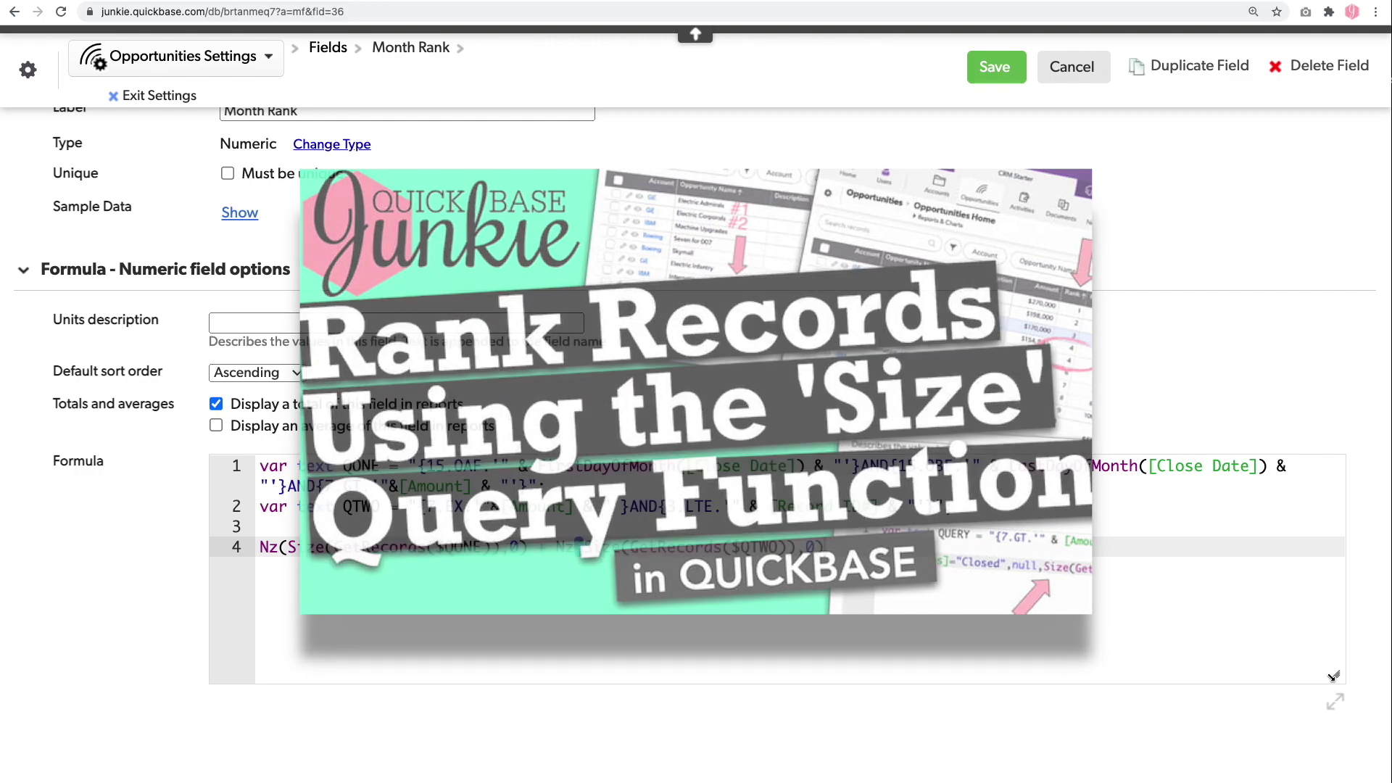
{"action": "scroll", "coordinate": [1331, 676], "scroll_direction": "up", "scroll_amount": 4}
{"action": "scroll", "coordinate": [1330, 676], "scroll_direction": "up", "scroll_amount": 3}
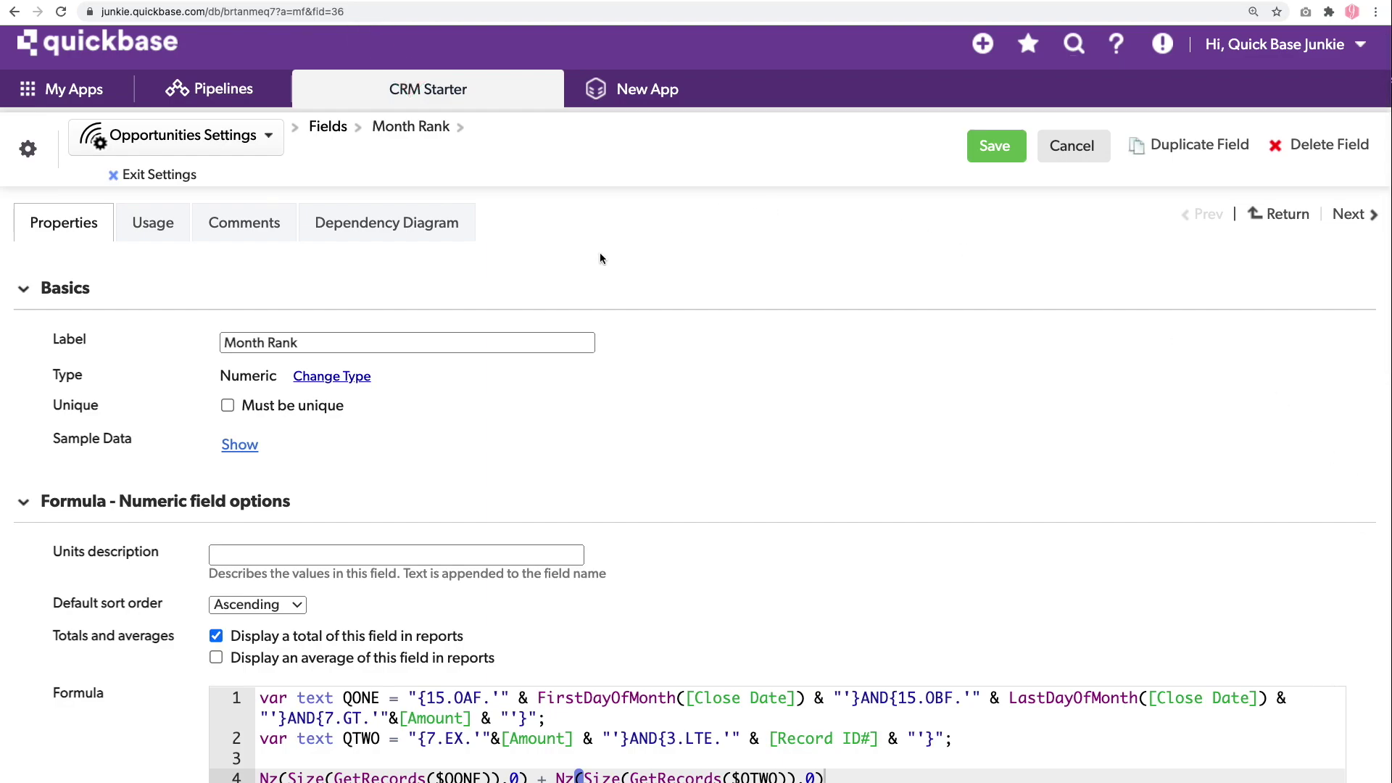
{"action": "left_click", "coordinate": [178, 176]}
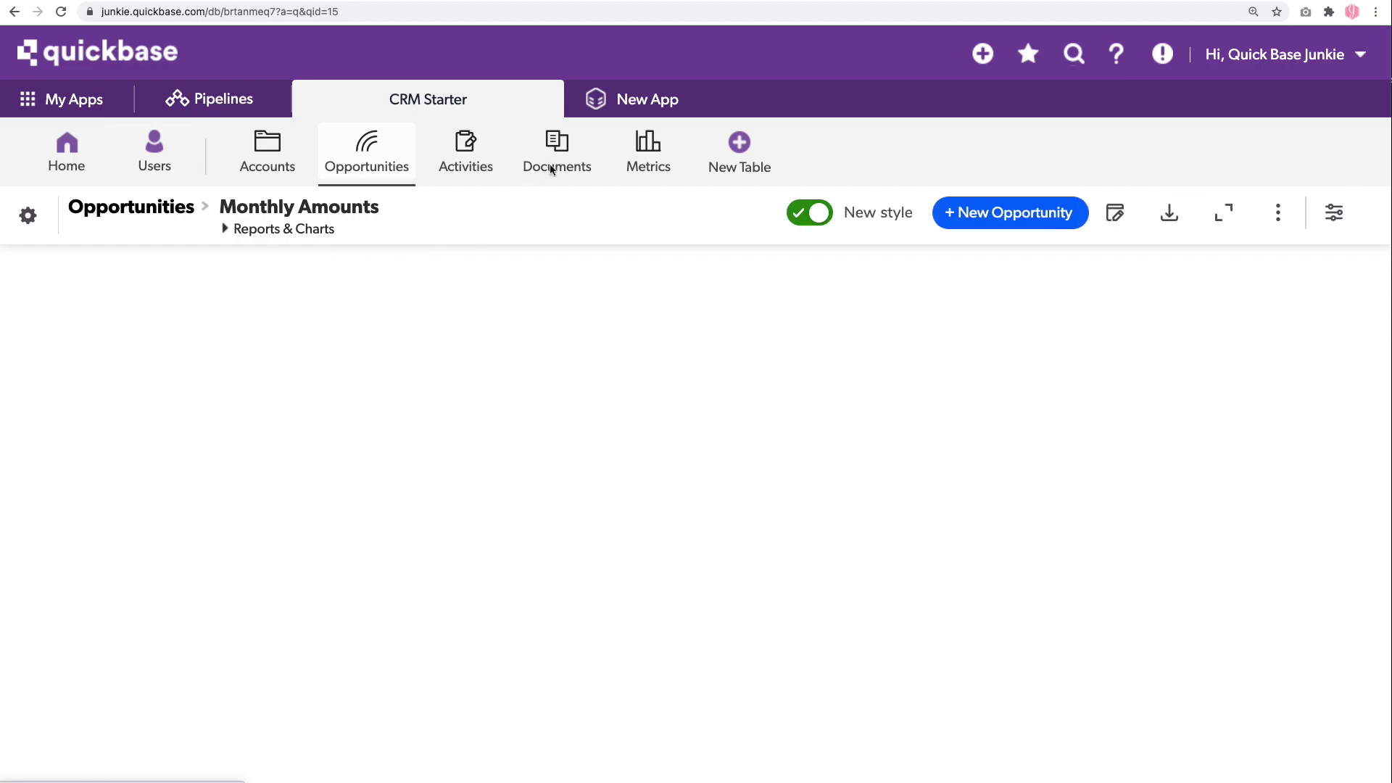
- Paste the copied New Accounts formula into the Metrics table's Largest Opportunity field and widen the formula box
{"action": "left_click", "coordinate": [651, 143]}
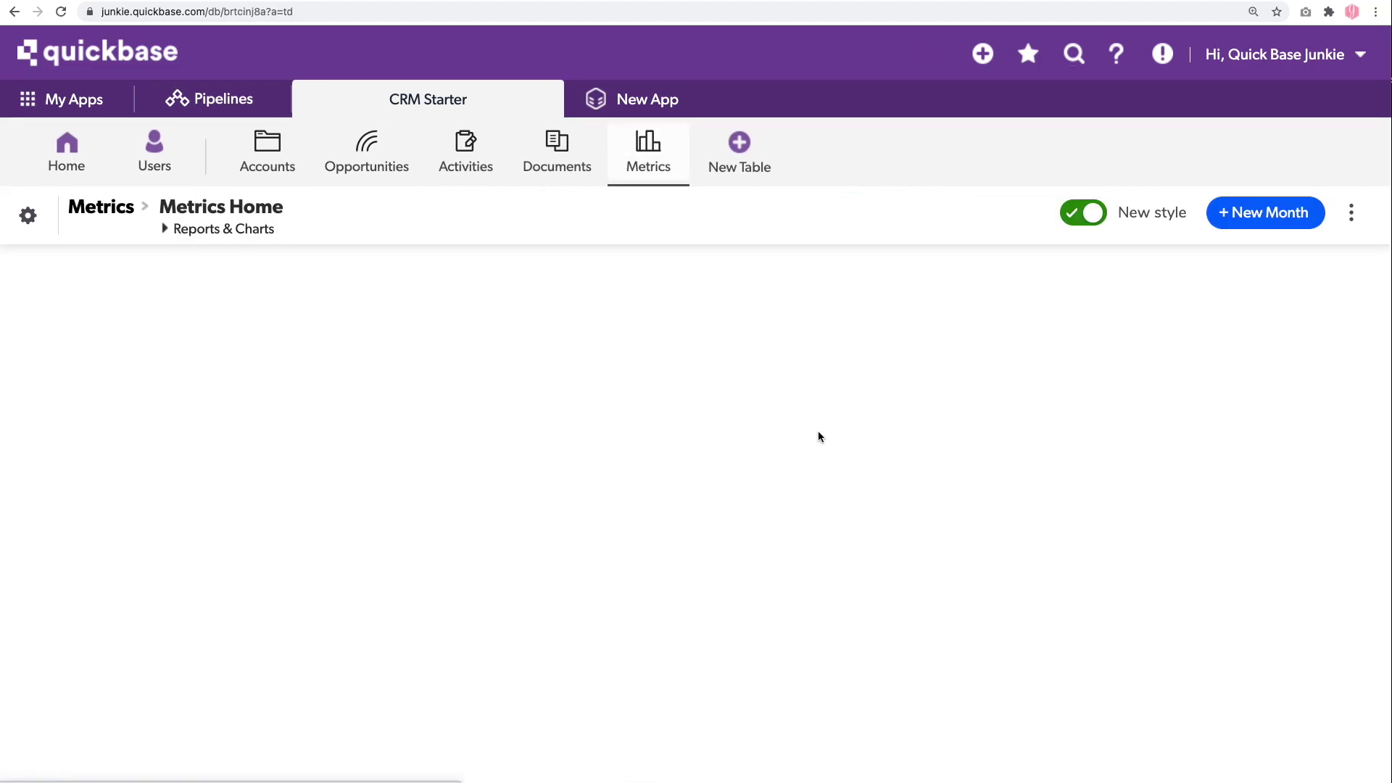
{"action": "left_click", "coordinate": [737, 326]}
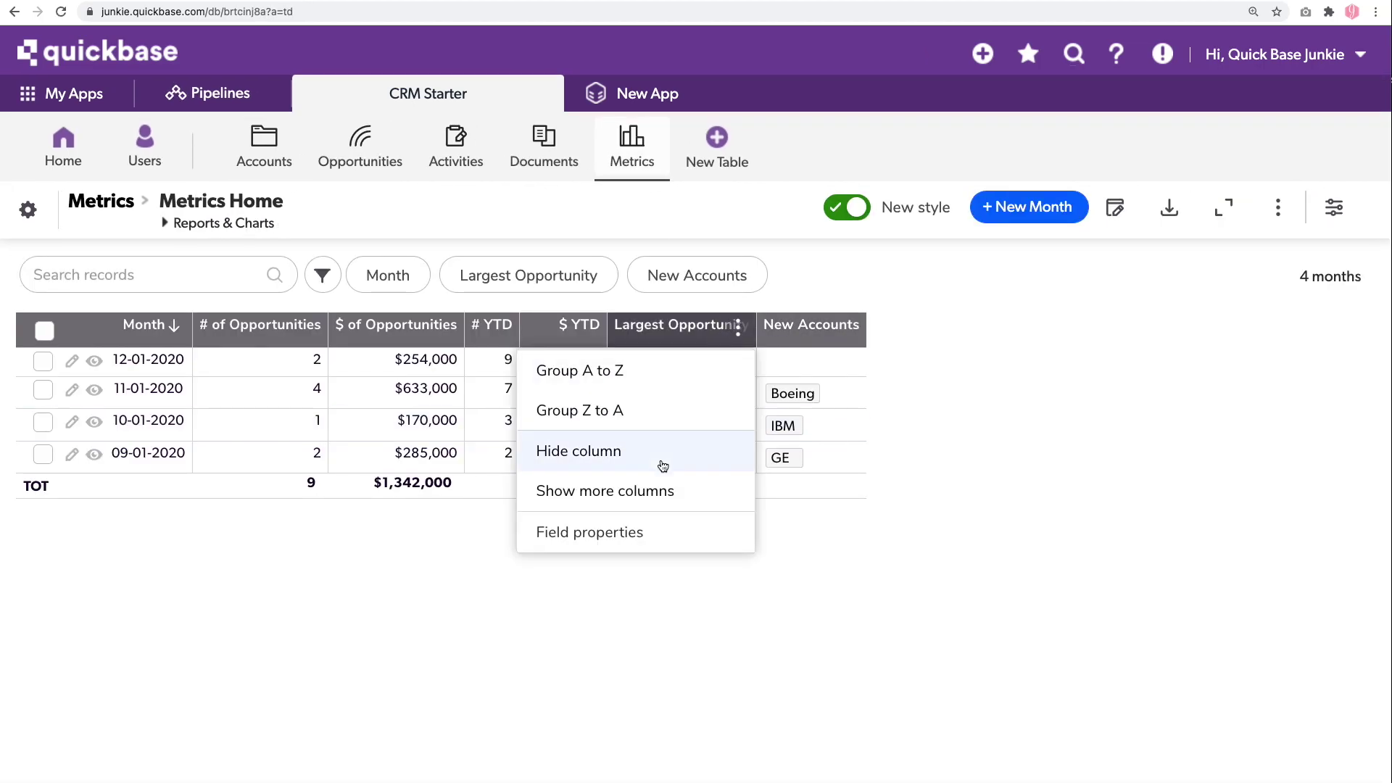
{"action": "left_click", "coordinate": [668, 532]}
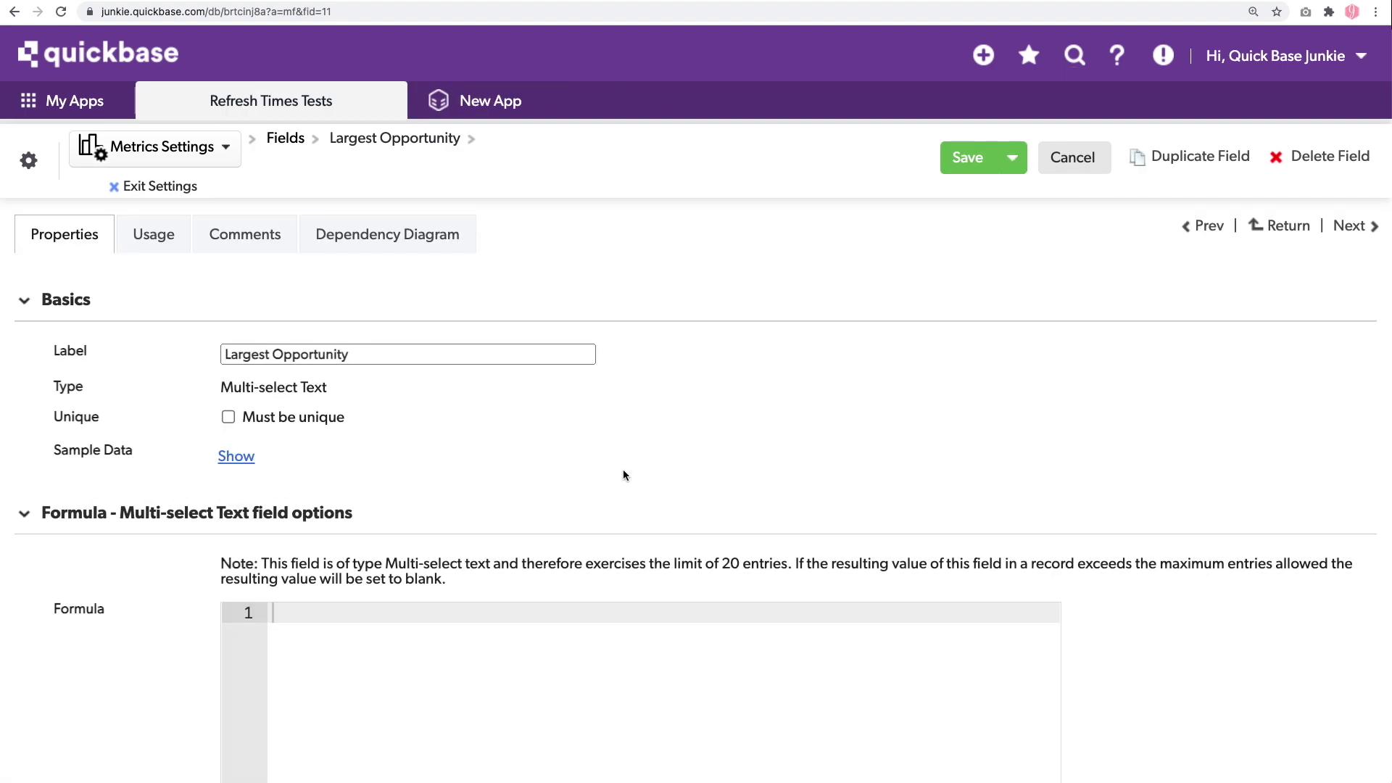
{"action": "scroll", "coordinate": [676, 472], "scroll_direction": "down", "scroll_amount": 3}
{"action": "key", "text": "super+v"}
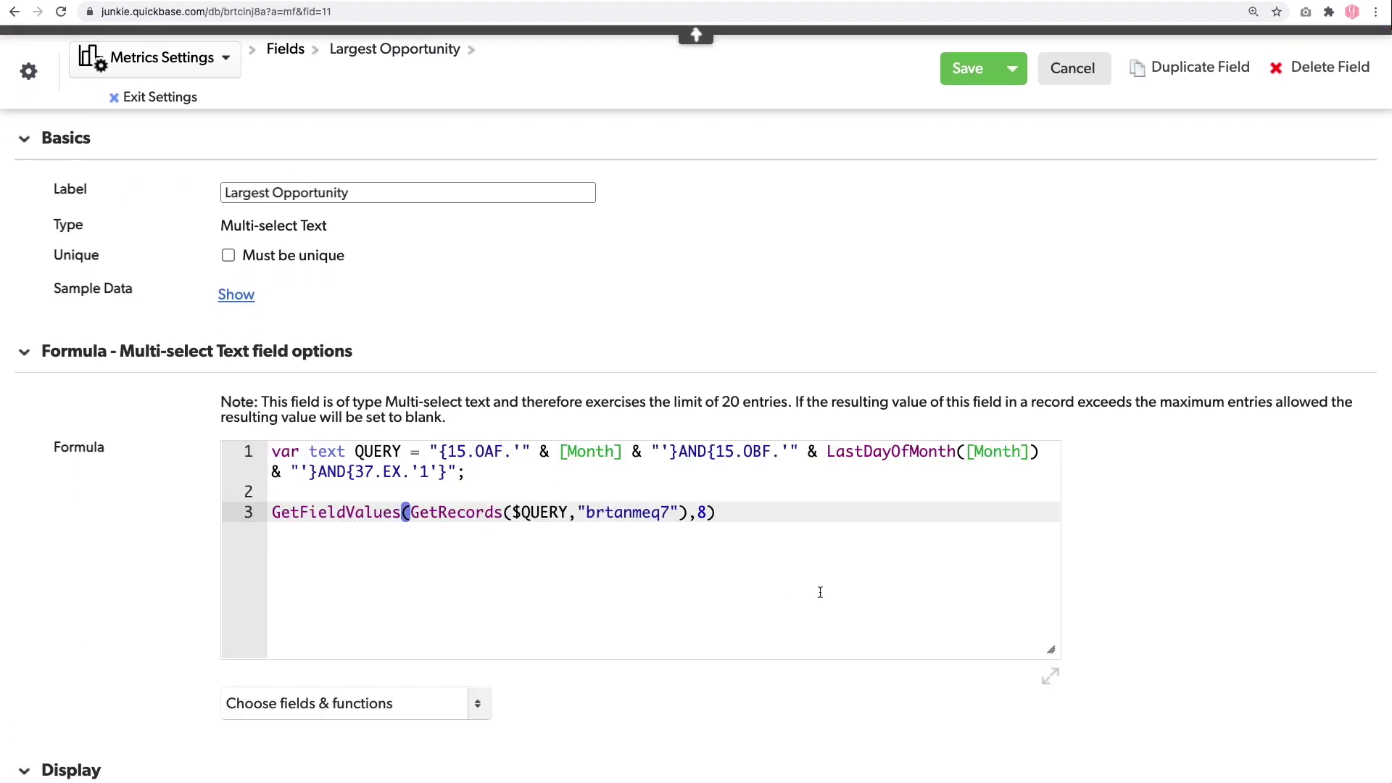
{"action": "left_click_drag", "start_coordinate": [1055, 651], "coordinate": [1135, 655]}
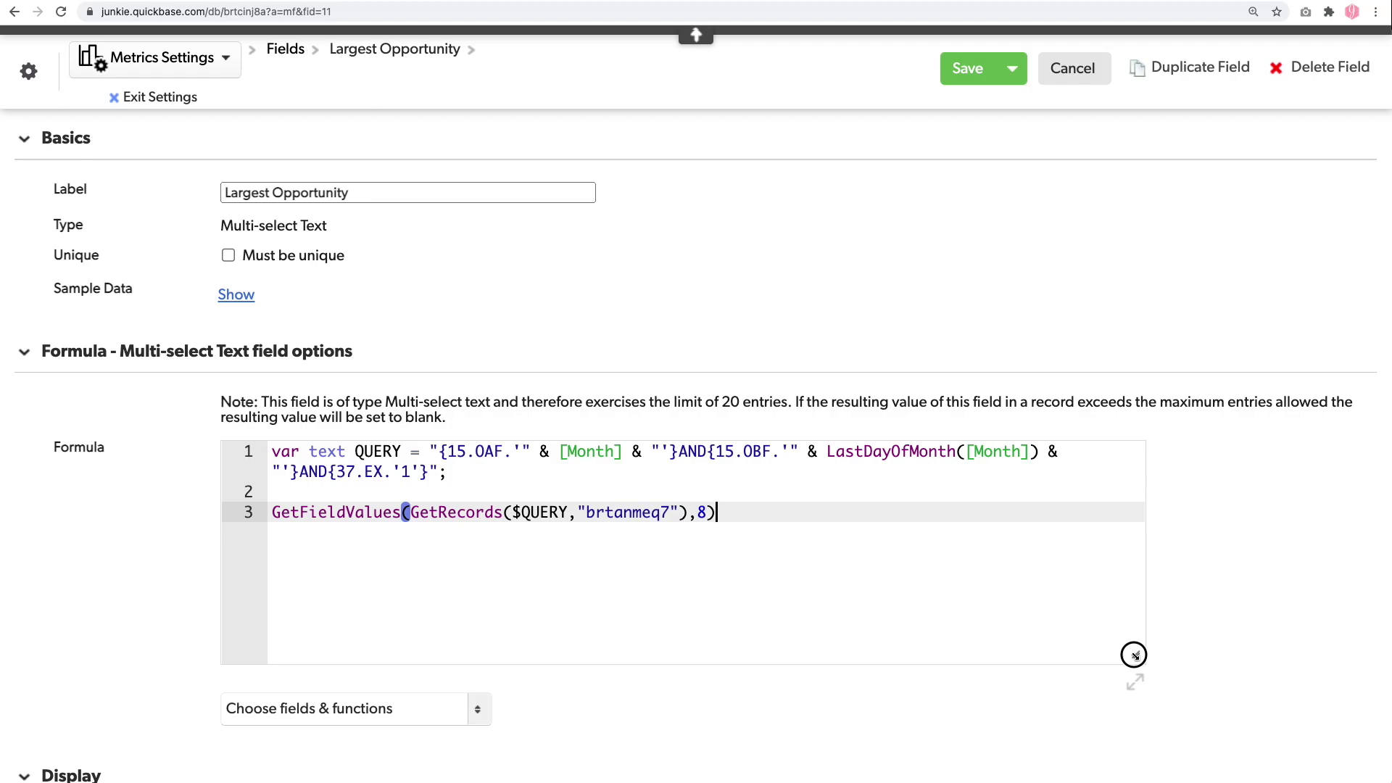
- Change the Largest Opportunity query's last condition to field 36, make GetFieldValues return field 6, and save the field
{"action": "left_click", "coordinate": [356, 471]}
{"action": "key", "text": "BackSpace"}
{"action": "type", "text": "6"}
{"action": "left_click", "coordinate": [705, 512]}
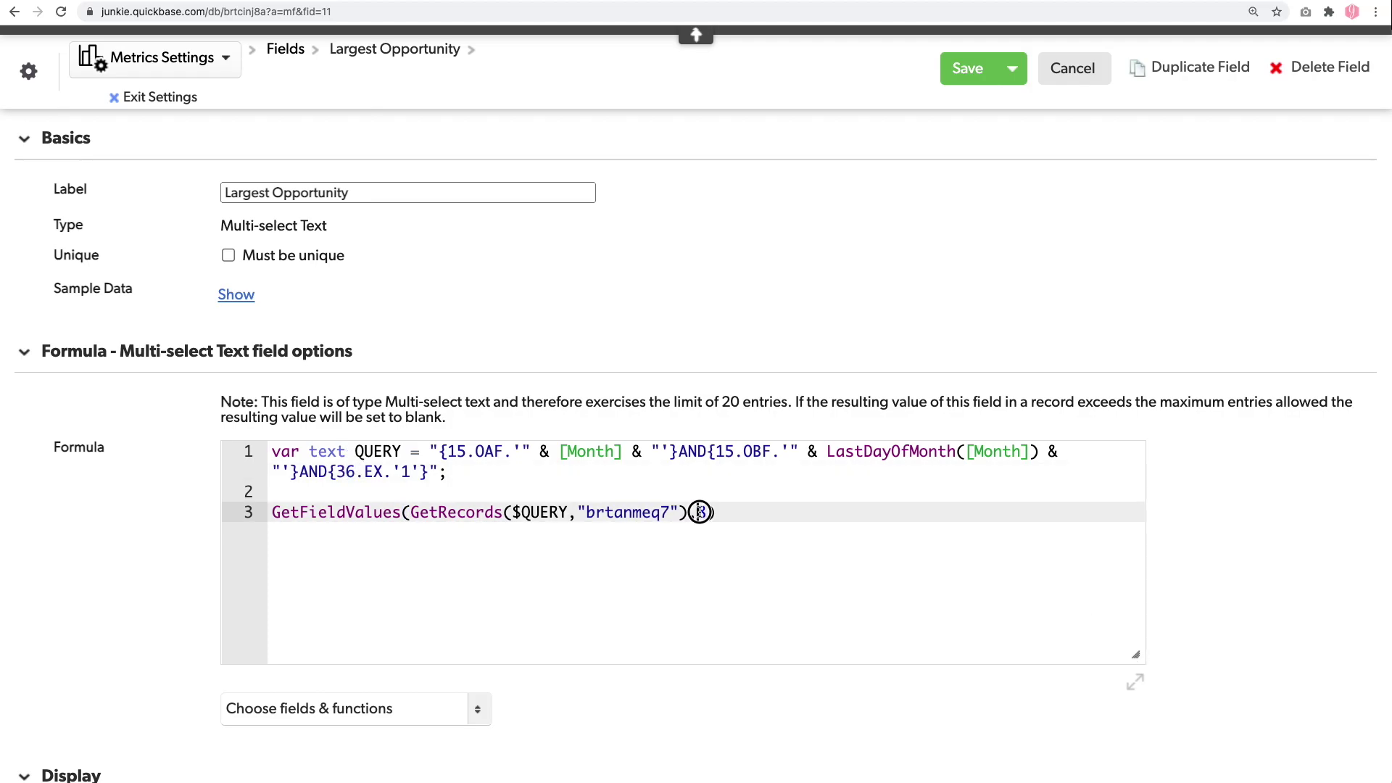
{"action": "key", "text": "BackSpace"}
{"action": "type", "text": "6"}
{"action": "left_click", "coordinate": [968, 70]}
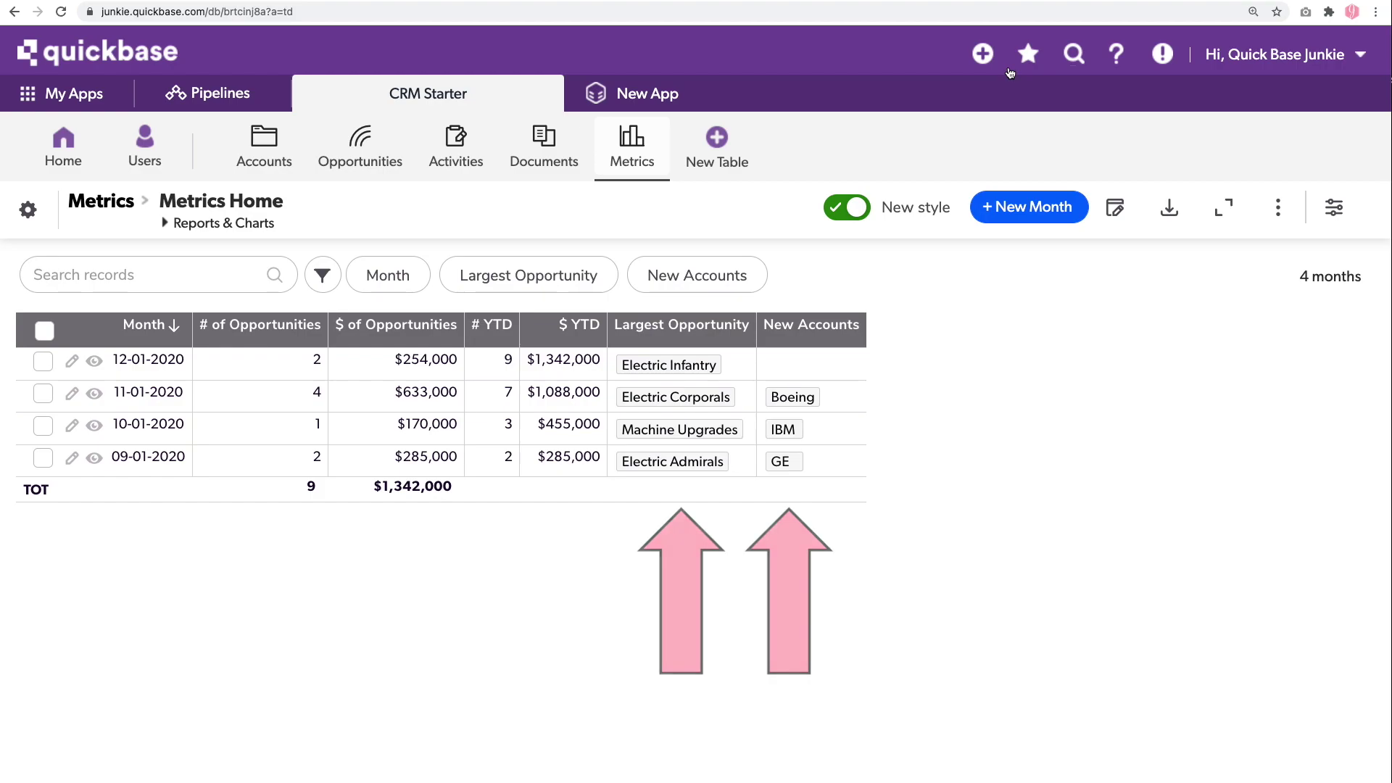
- Create a new chart report for the Metrics table and set its chart type to Line and bar
{"action": "left_click", "coordinate": [225, 224]}
{"action": "left_click", "coordinate": [311, 264]}
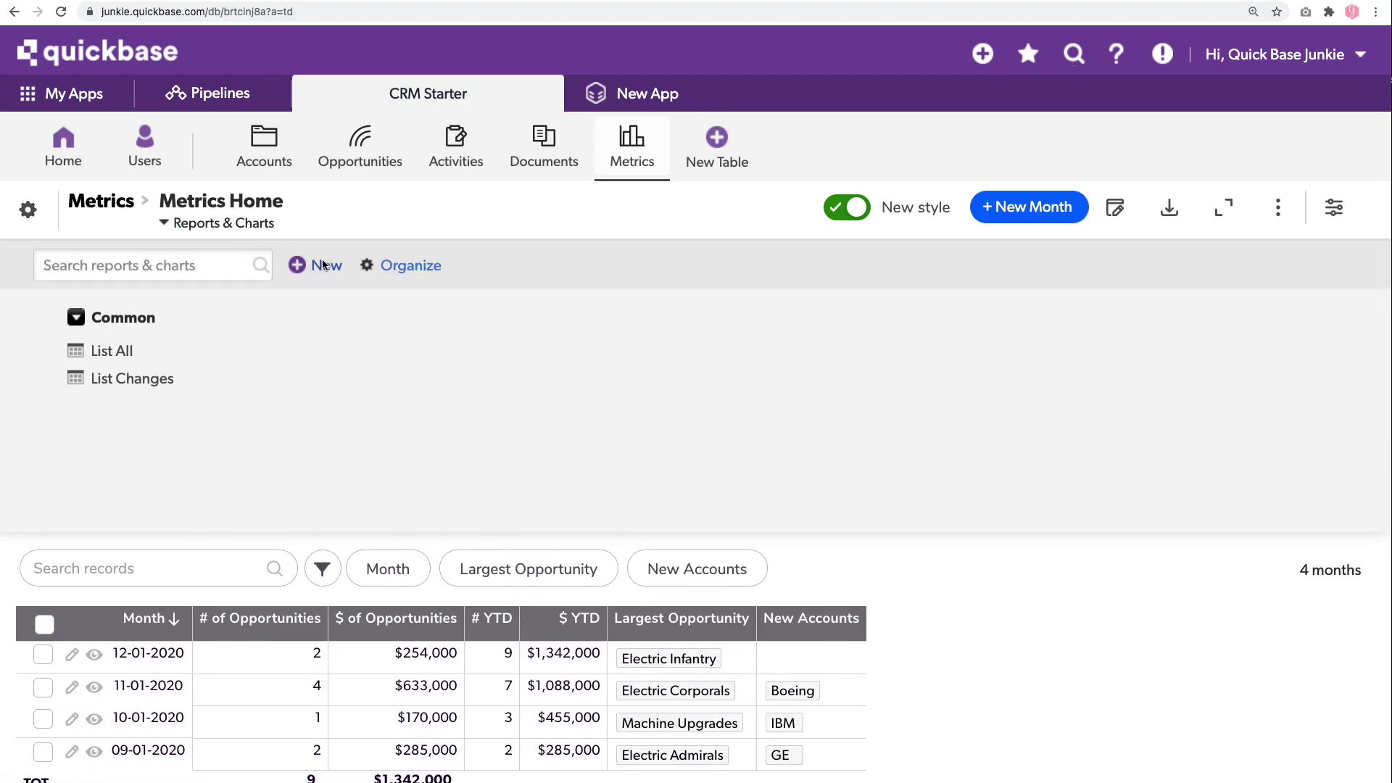
{"action": "left_click", "coordinate": [407, 490]}
{"action": "left_click", "coordinate": [453, 752]}
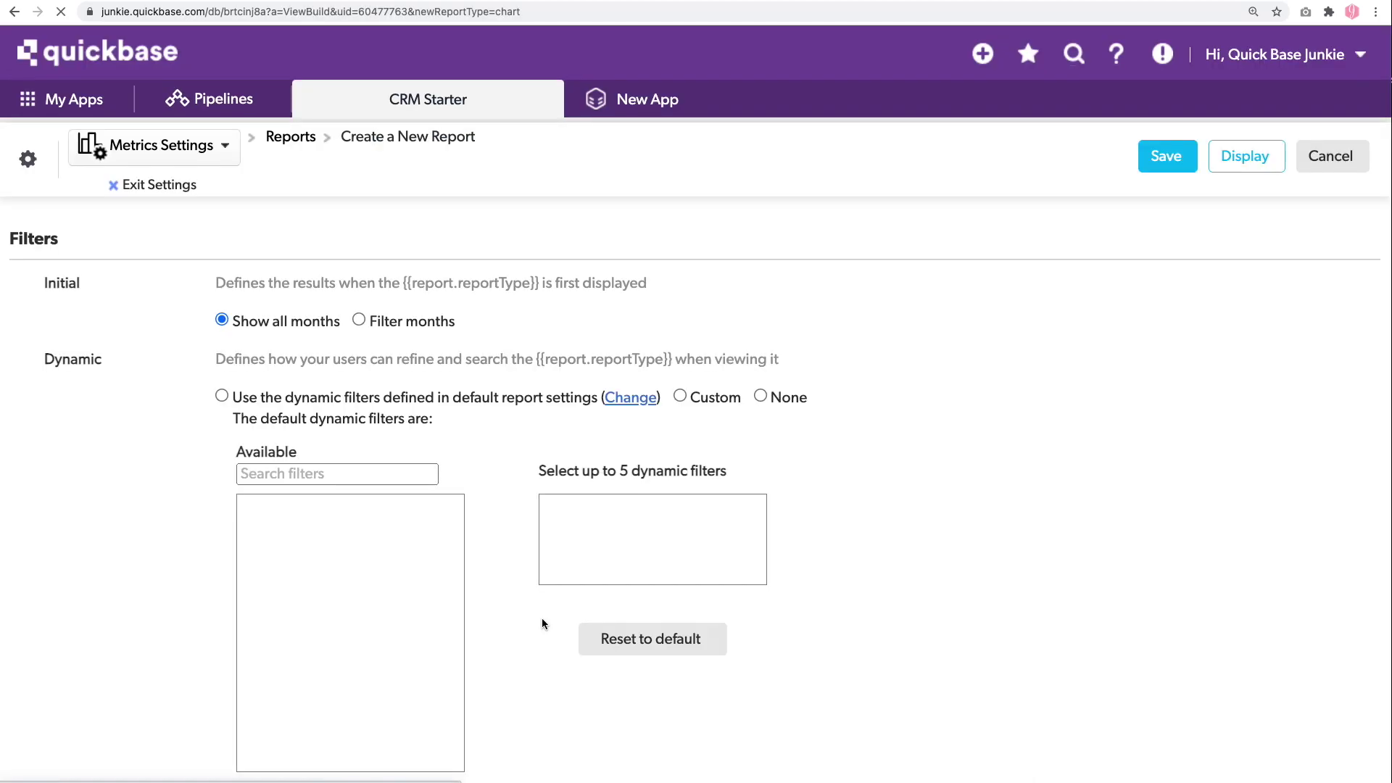
{"action": "scroll", "coordinate": [491, 535], "scroll_direction": "down", "scroll_amount": 4}
{"action": "left_click", "coordinate": [341, 433]}
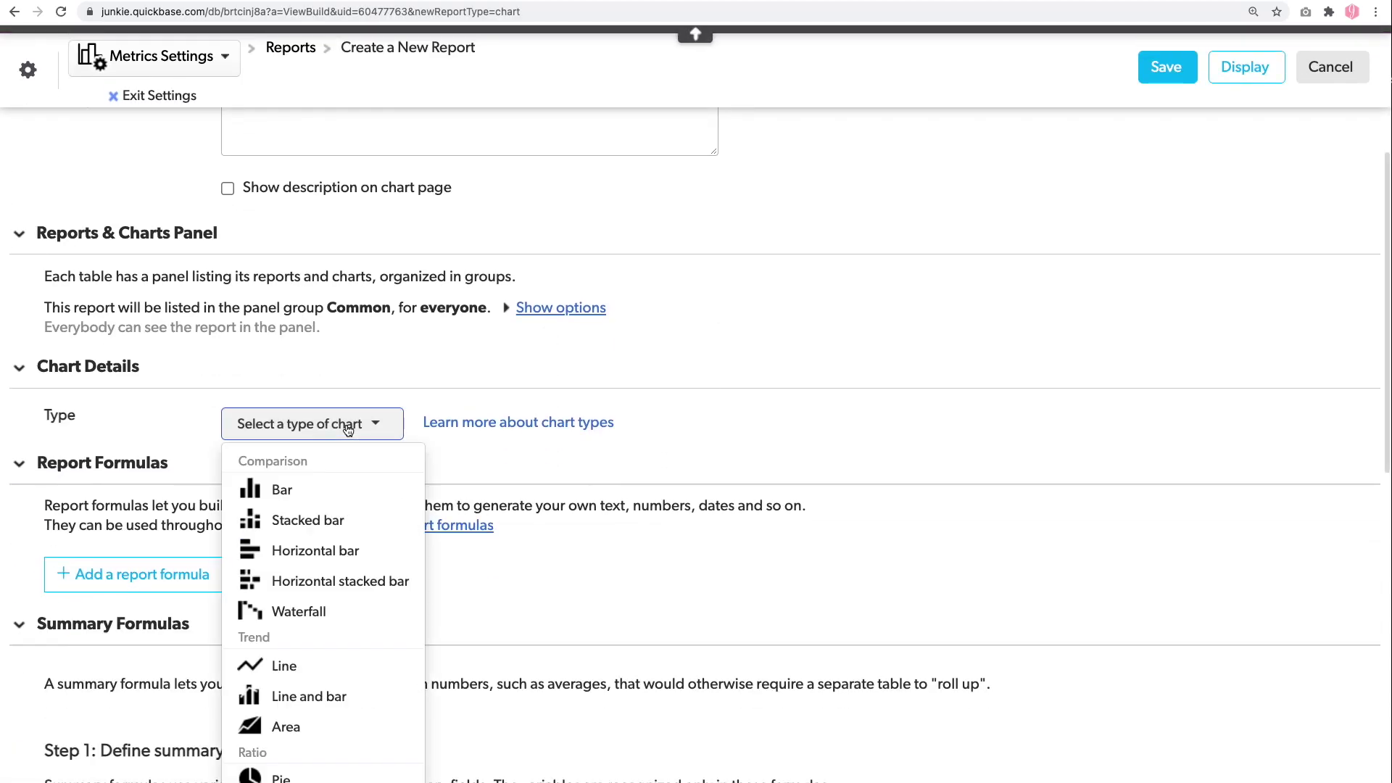
{"action": "scroll", "coordinate": [348, 471], "scroll_direction": "down", "scroll_amount": 2}
{"action": "left_click", "coordinate": [312, 573]}
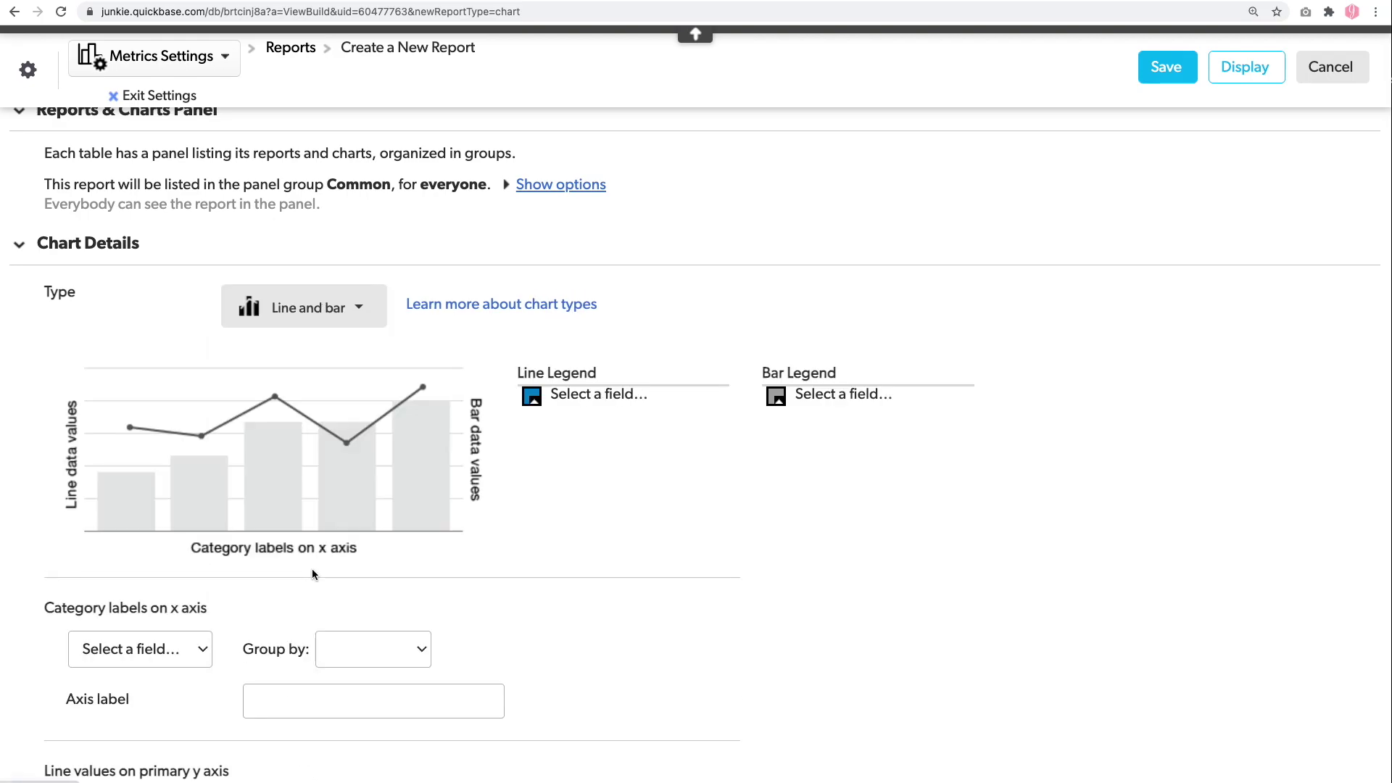
- Use Month for the chart's x-axis category labels and $ YTD for the line values on the primary y axis
{"action": "scroll", "coordinate": [777, 518], "scroll_direction": "down", "scroll_amount": 4}
{"action": "left_click", "coordinate": [145, 375]}
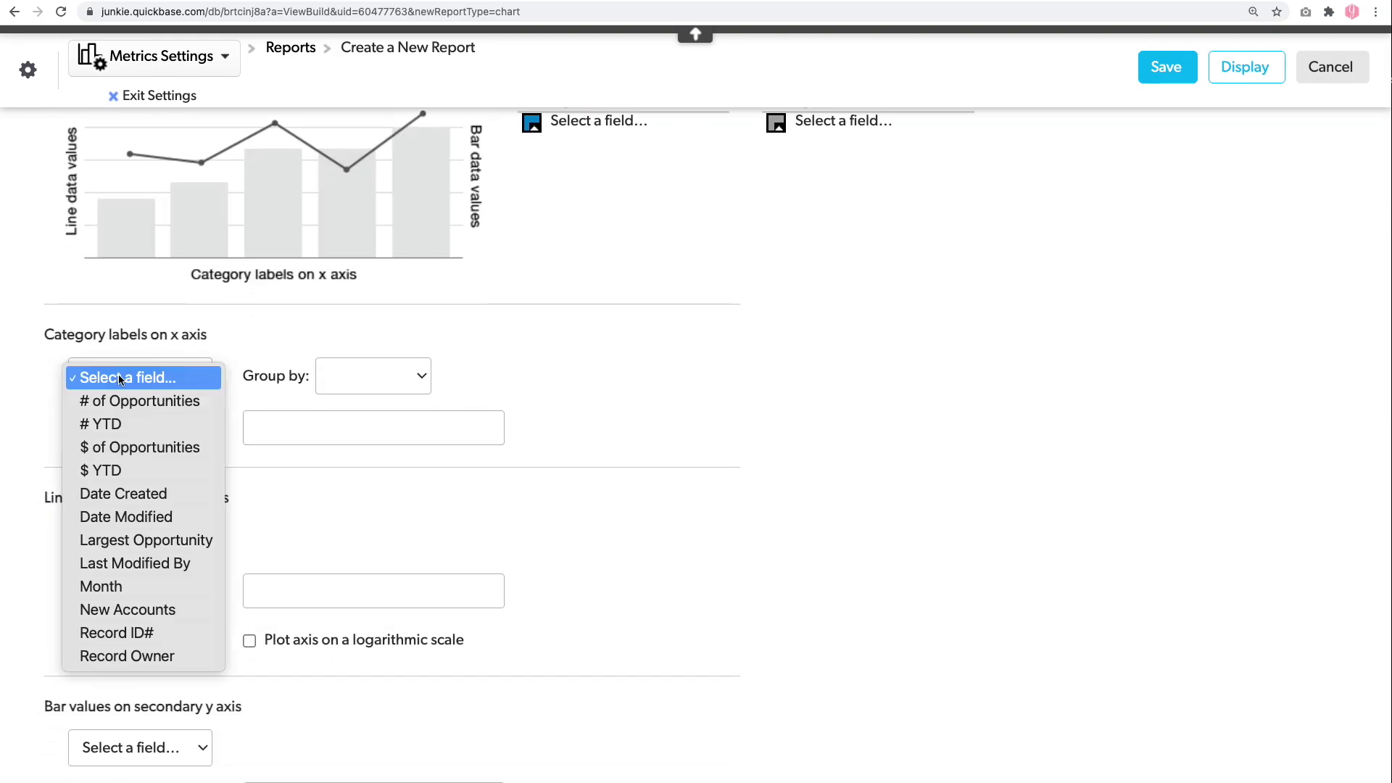
{"action": "left_click", "coordinate": [99, 585]}
{"action": "scroll", "coordinate": [170, 209], "scroll_direction": "down", "scroll_amount": 4}
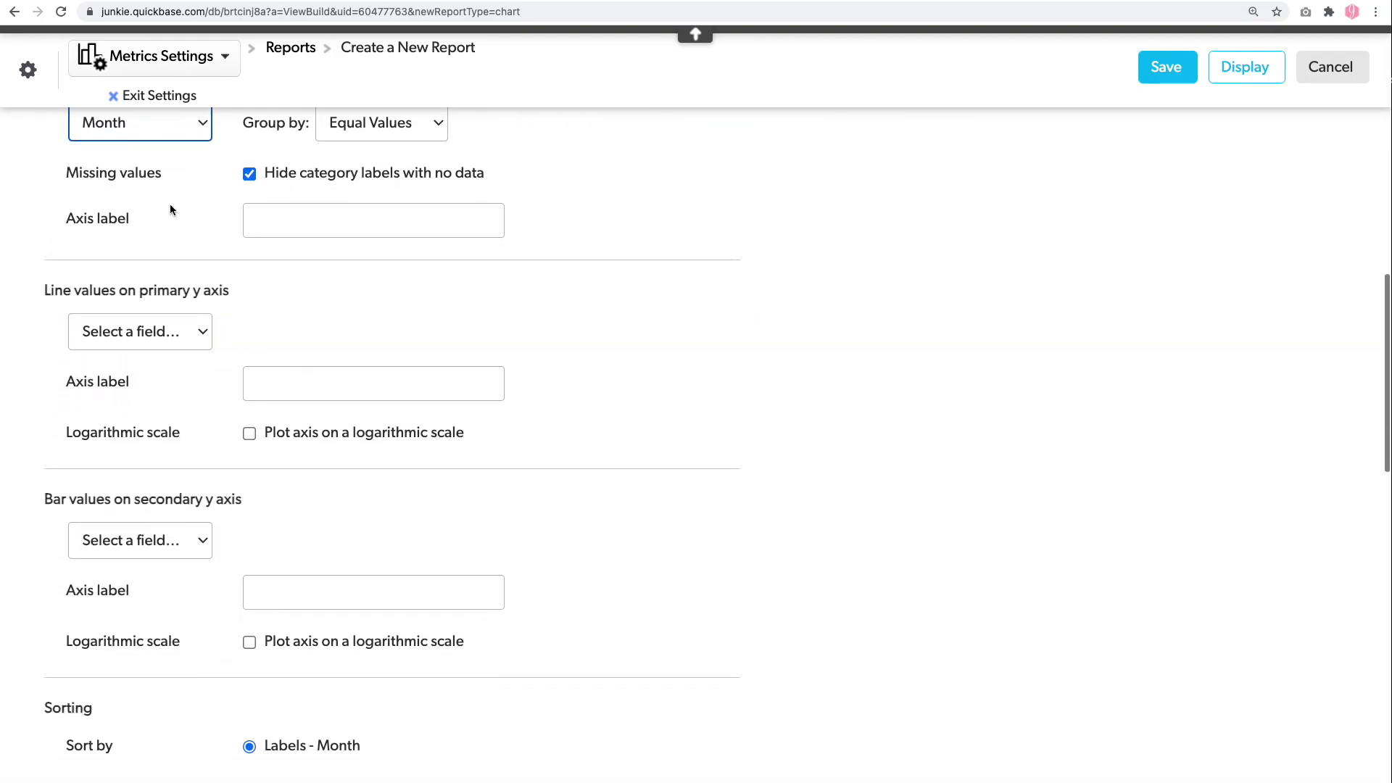
{"action": "left_click", "coordinate": [157, 334]}
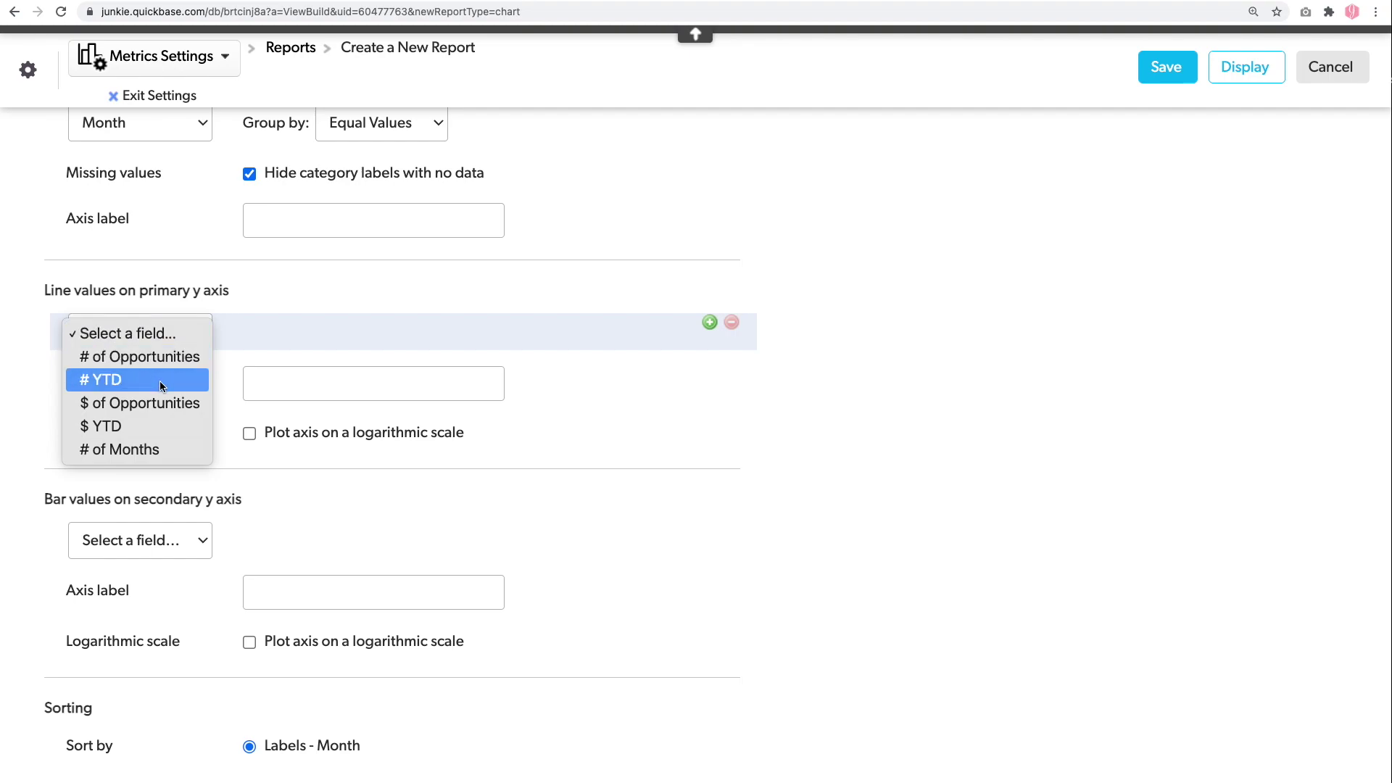
{"action": "left_click", "coordinate": [158, 428]}
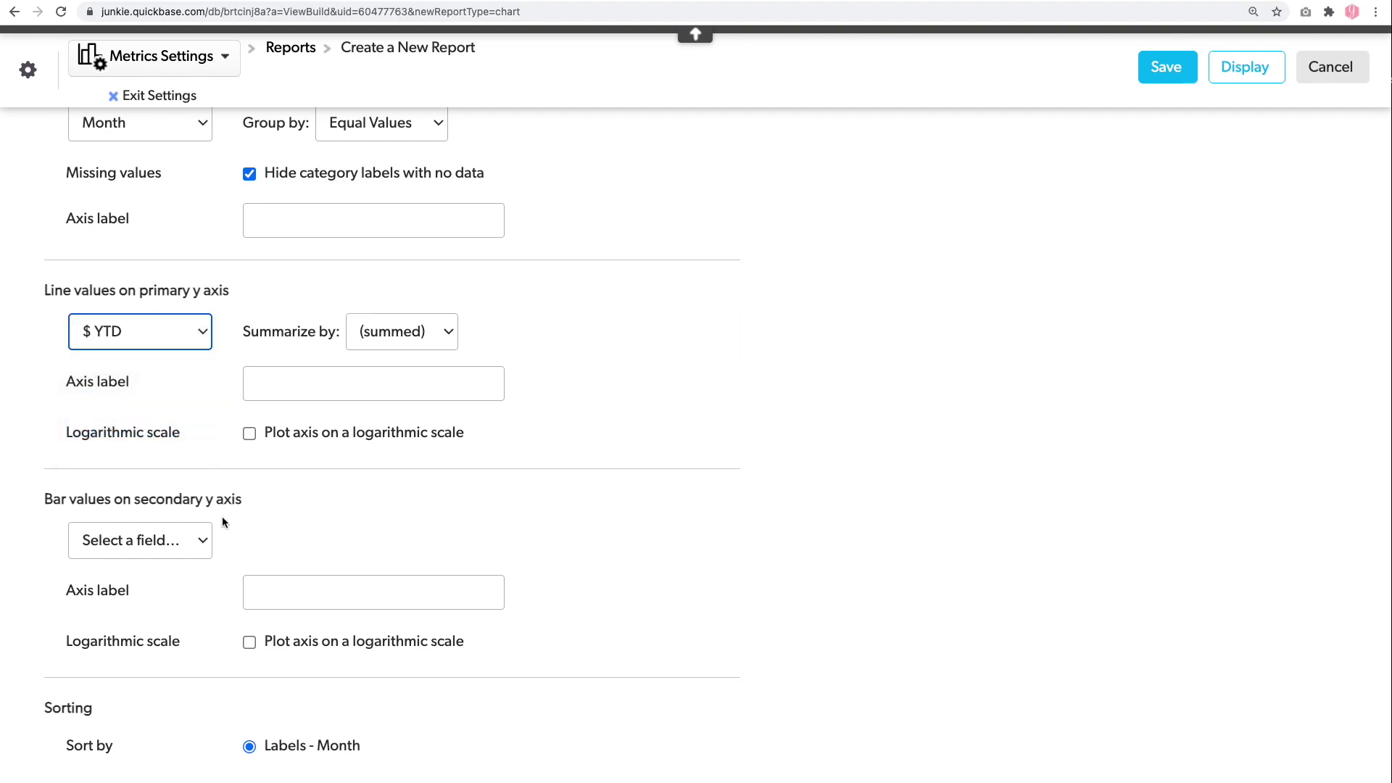
- Use # YTD for the bar values on the secondary y axis and save the chart report
{"action": "left_click", "coordinate": [158, 540]}
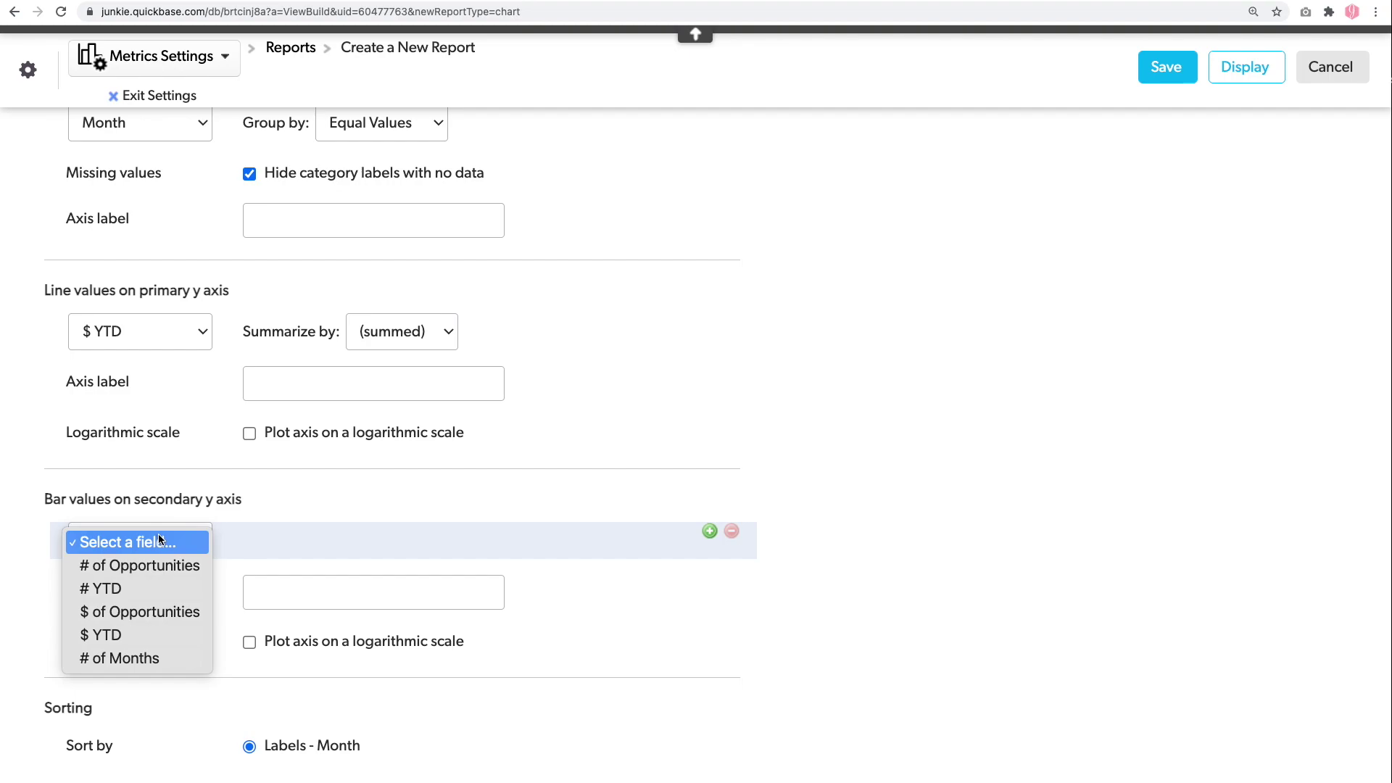
{"action": "left_click", "coordinate": [160, 589]}
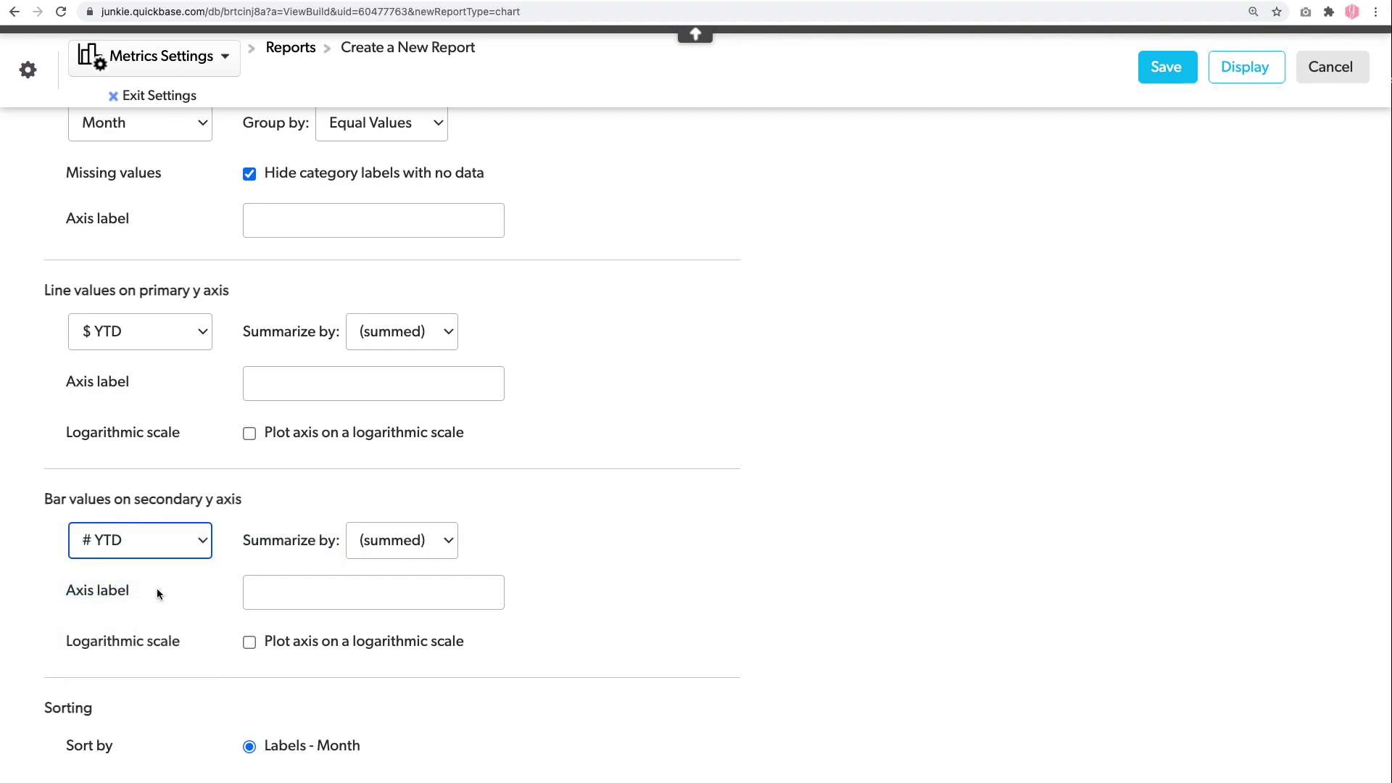
{"action": "left_click", "coordinate": [1166, 67]}
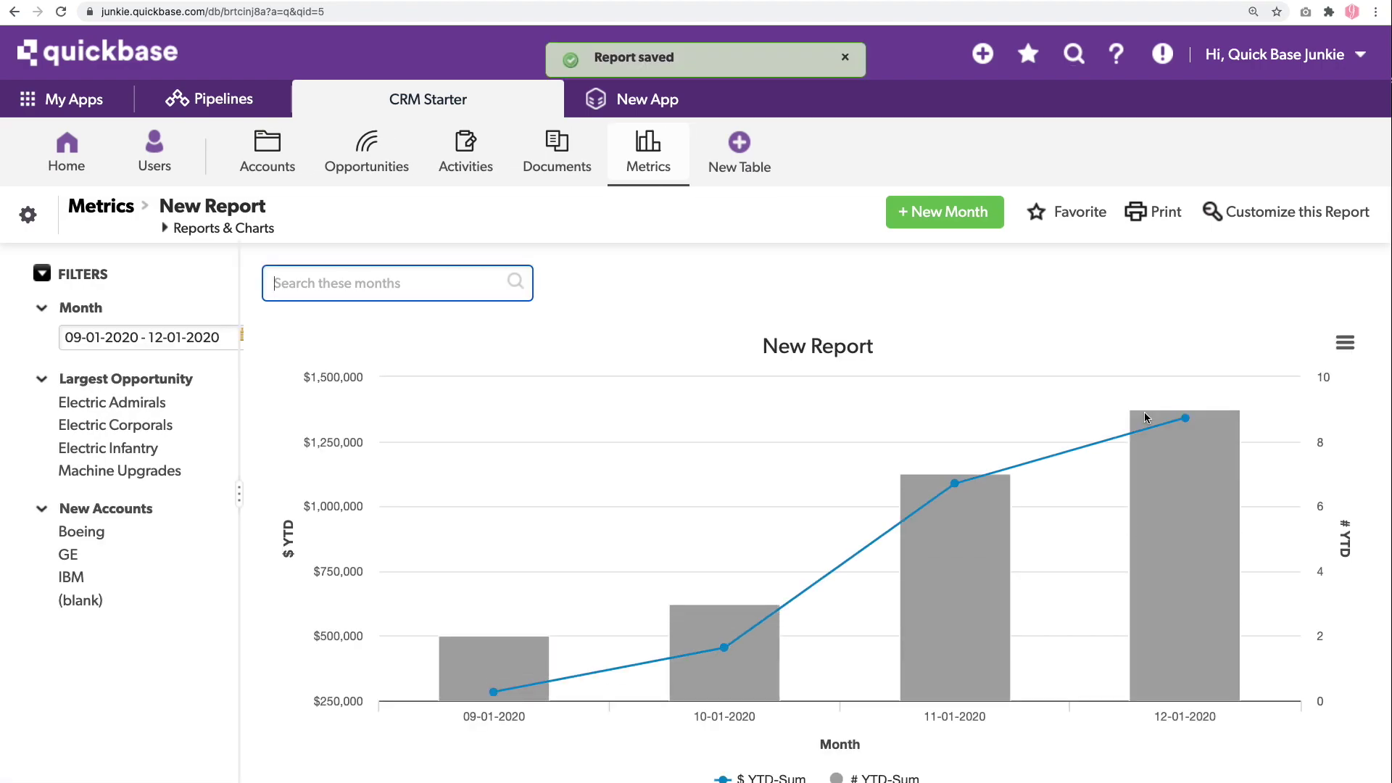
{"action": "scroll", "coordinate": [1144, 418], "scroll_direction": "down", "scroll_amount": 1}
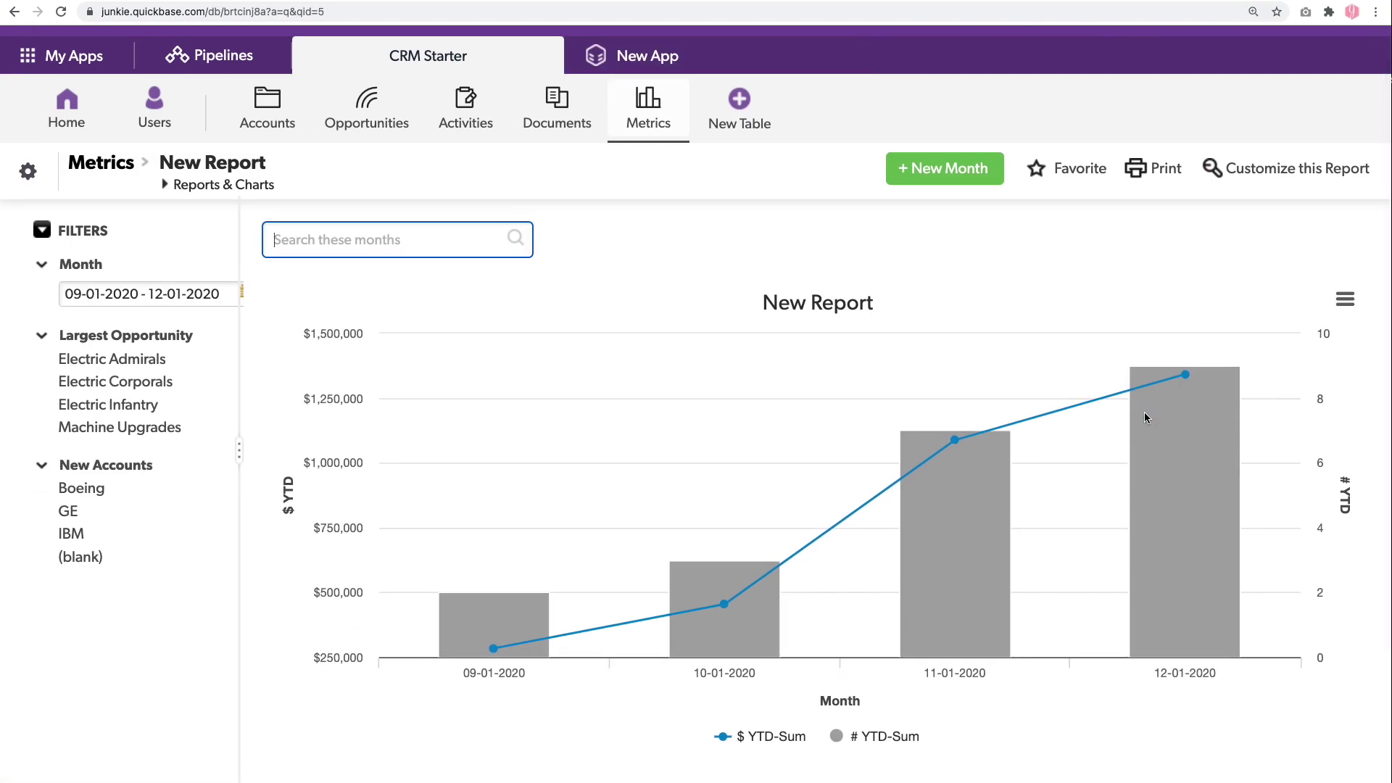